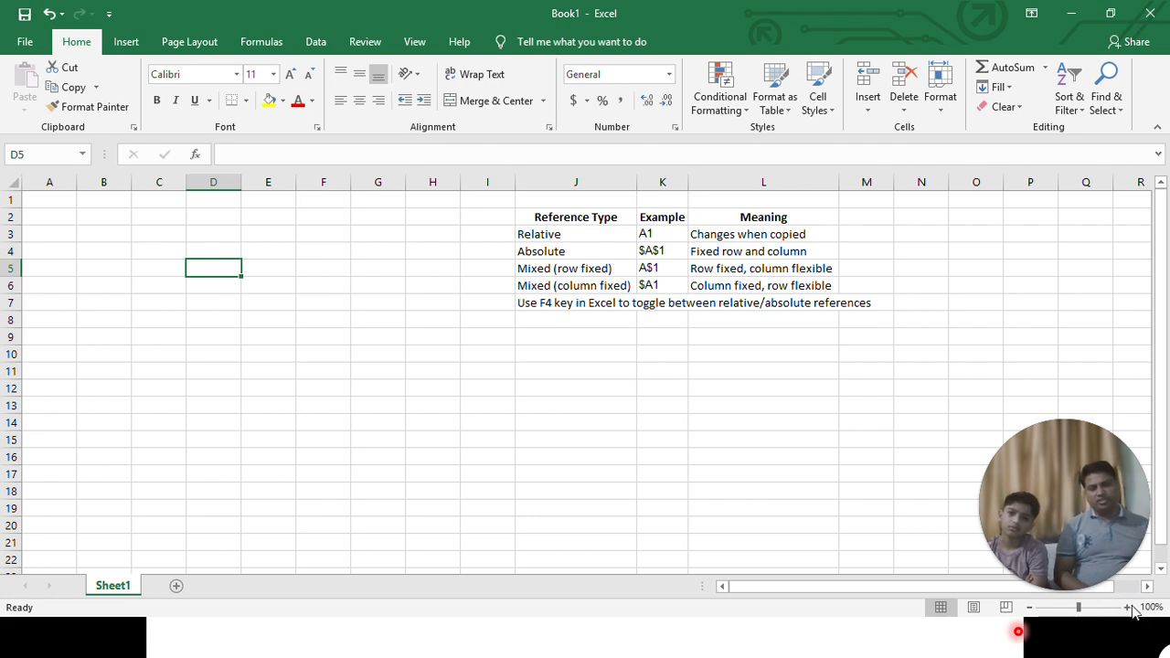
# - Zoom the sheet to 120% and look over the Relative, Absolute and Mixed (row fixed) rows of the reference table
pyautogui.click(1128, 609)
pyautogui.click(1128, 609)
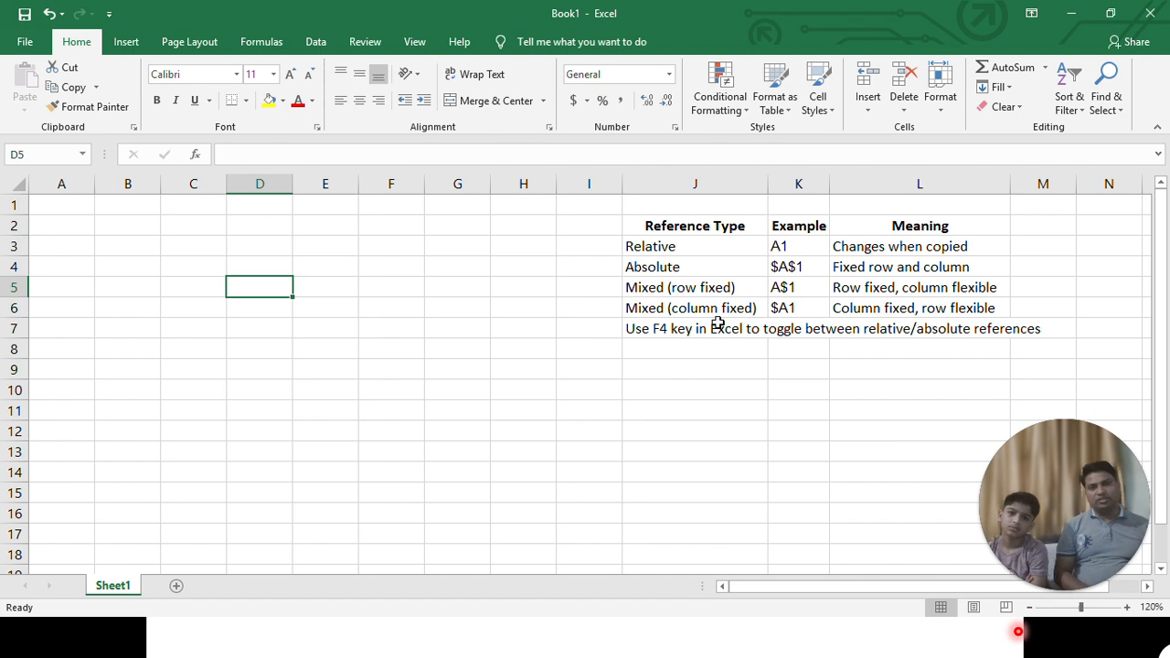
pyautogui.moveTo(718, 255); pyautogui.dragTo(846, 249)
pyautogui.moveTo(753, 265); pyautogui.dragTo(841, 261)
pyautogui.moveTo(733, 289); pyautogui.dragTo(866, 277)
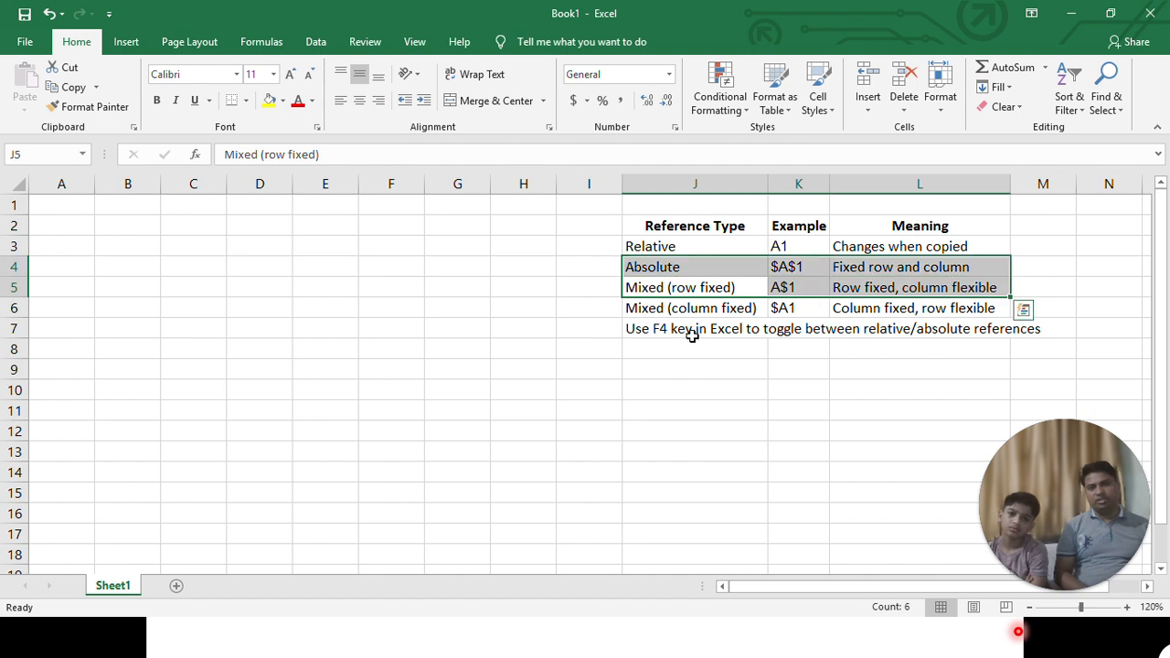
pyautogui.click(91, 208)
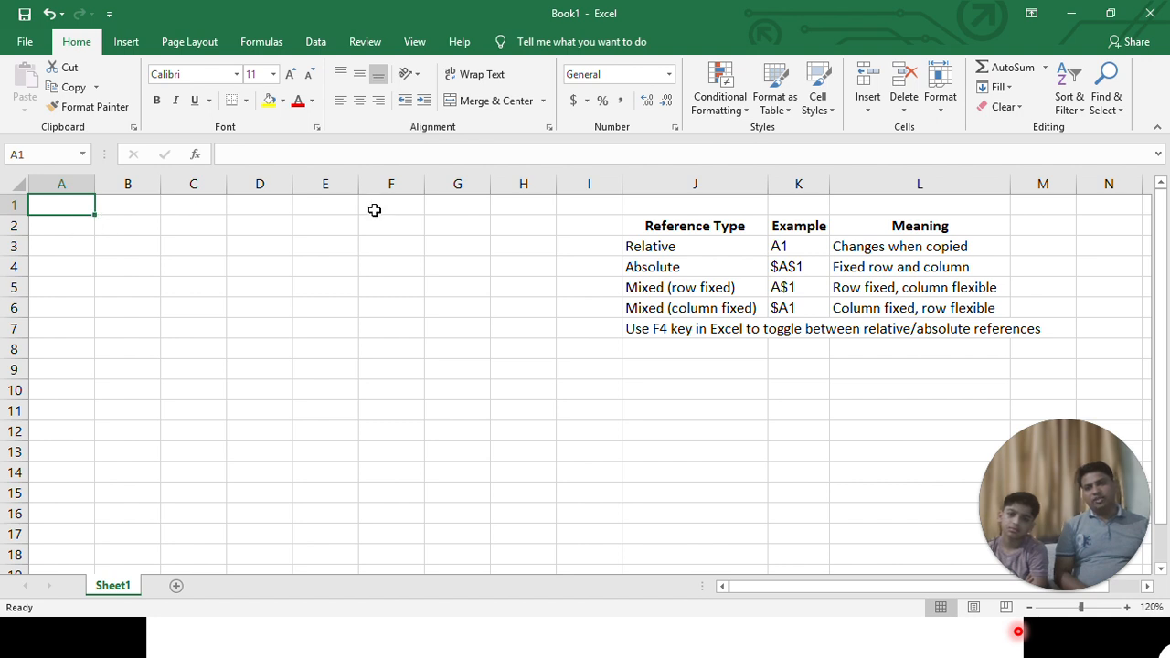
# - Copy J3:J7 from the Reference Type column and paste it into A1 as transposed values
pyautogui.moveTo(701, 244); pyautogui.dragTo(703, 324)
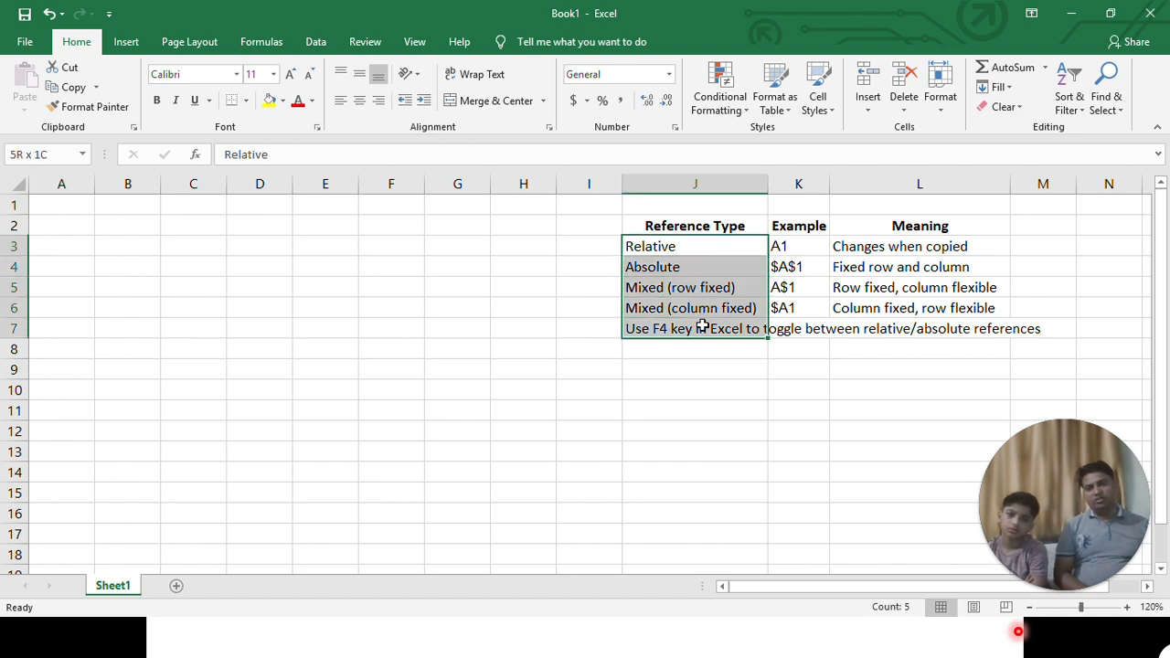
pyautogui.hotkey('ctrl', 'c')
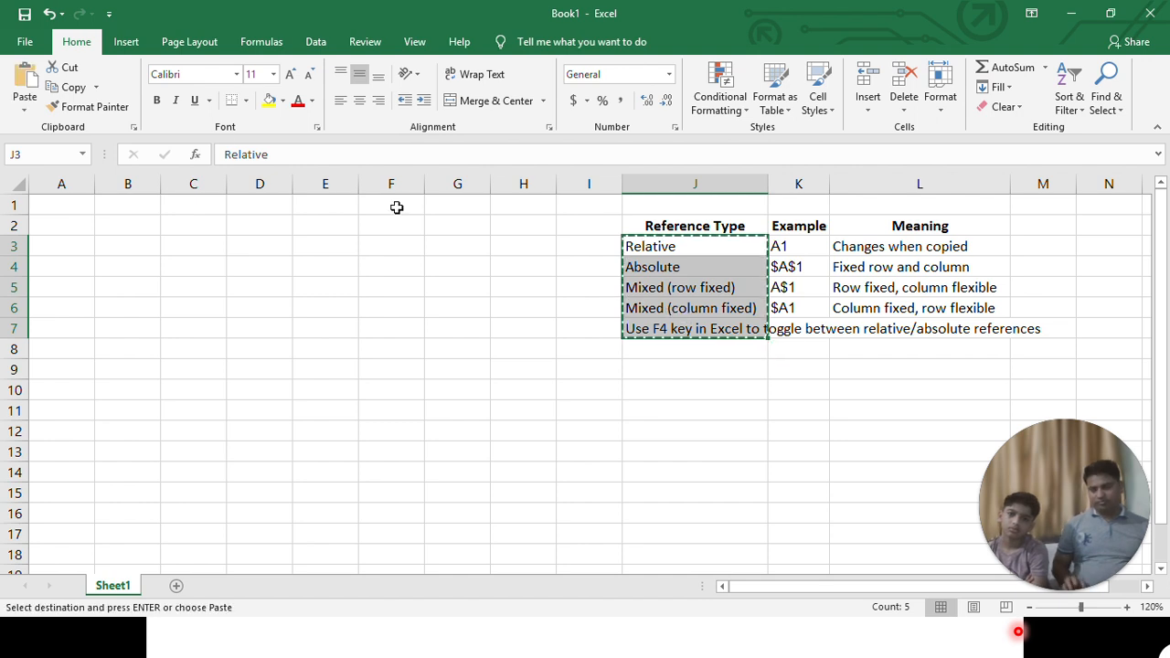
pyautogui.click(56, 206)
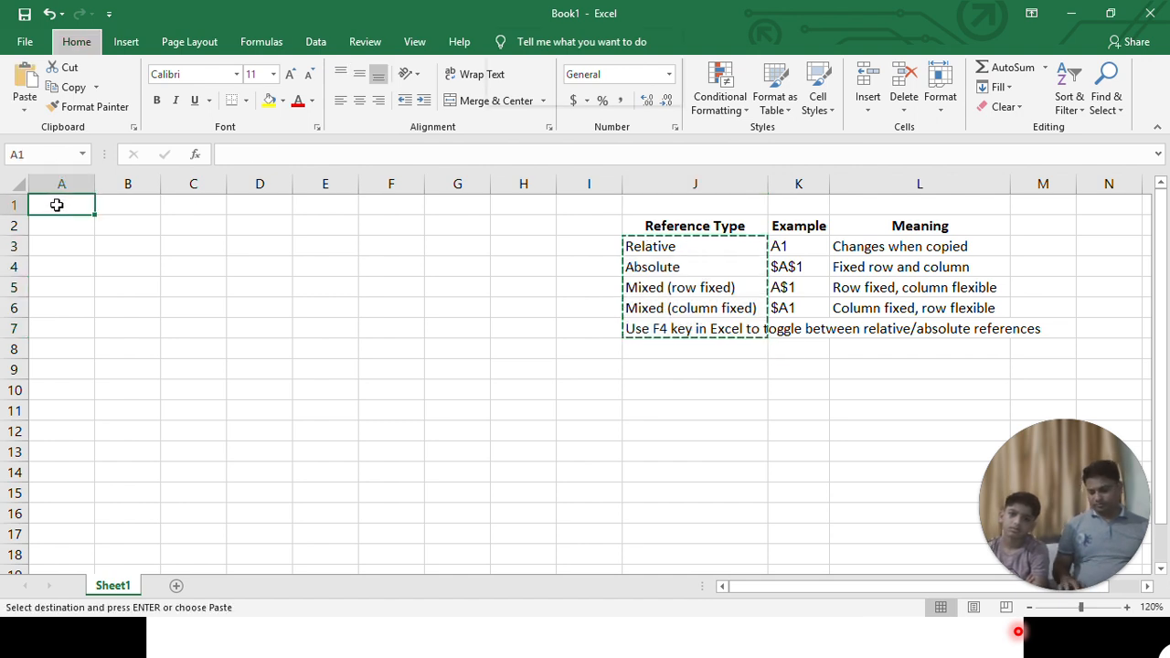
pyautogui.hotkey('ctrl', 'alt', 'v')
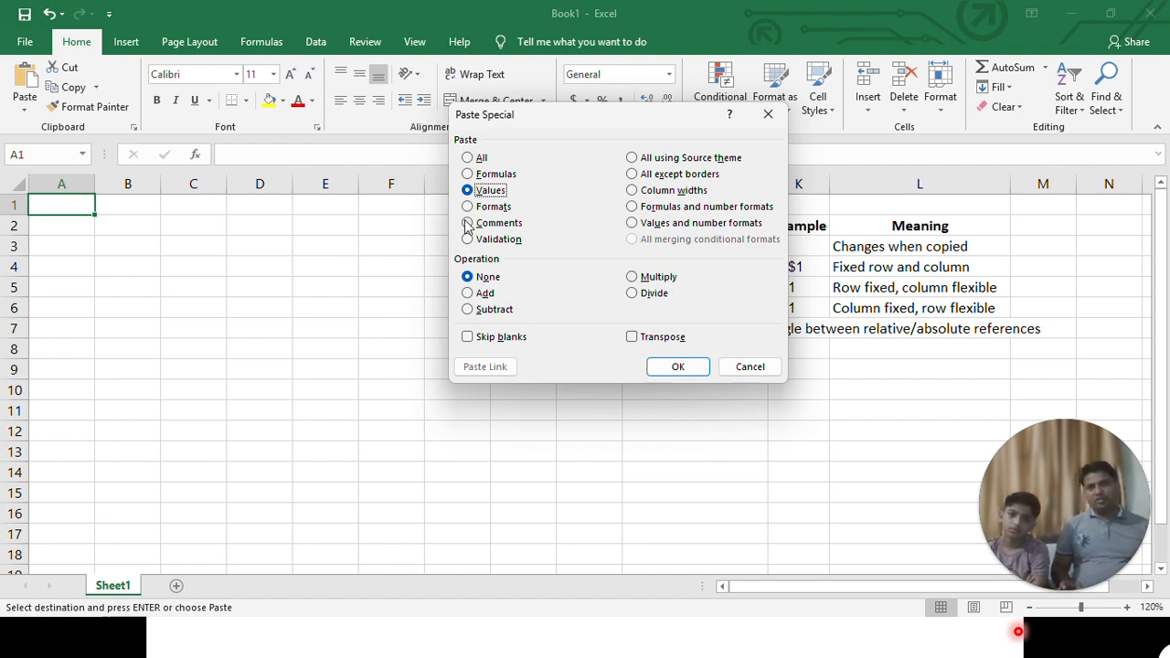
pyautogui.click(647, 340)
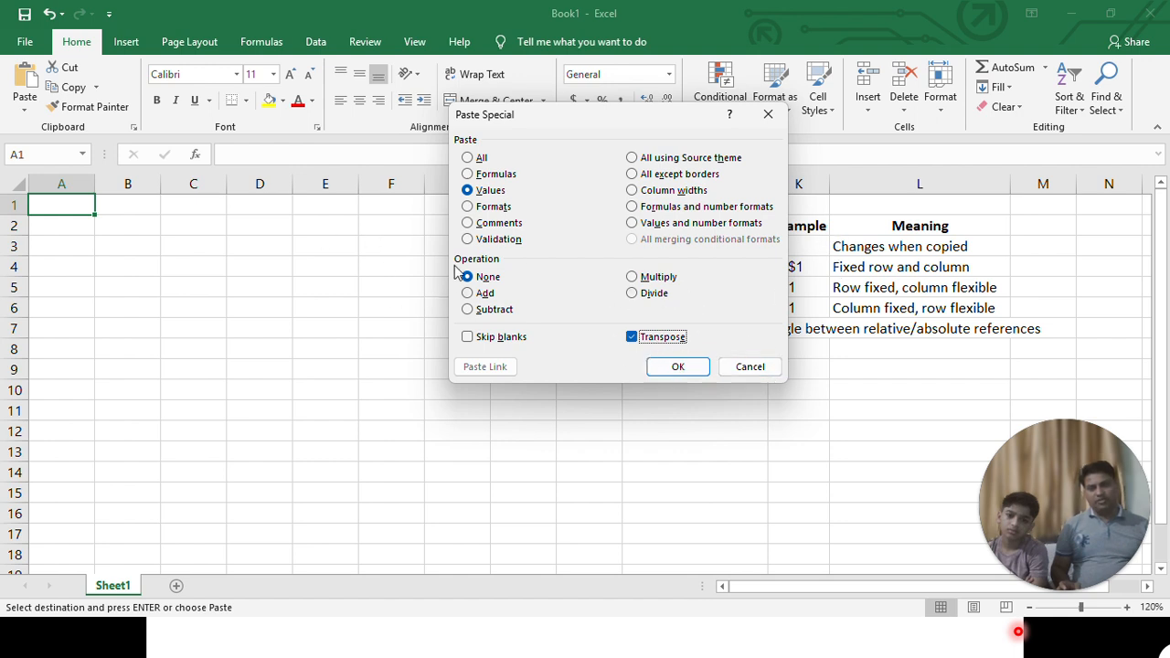
pyautogui.click(676, 367)
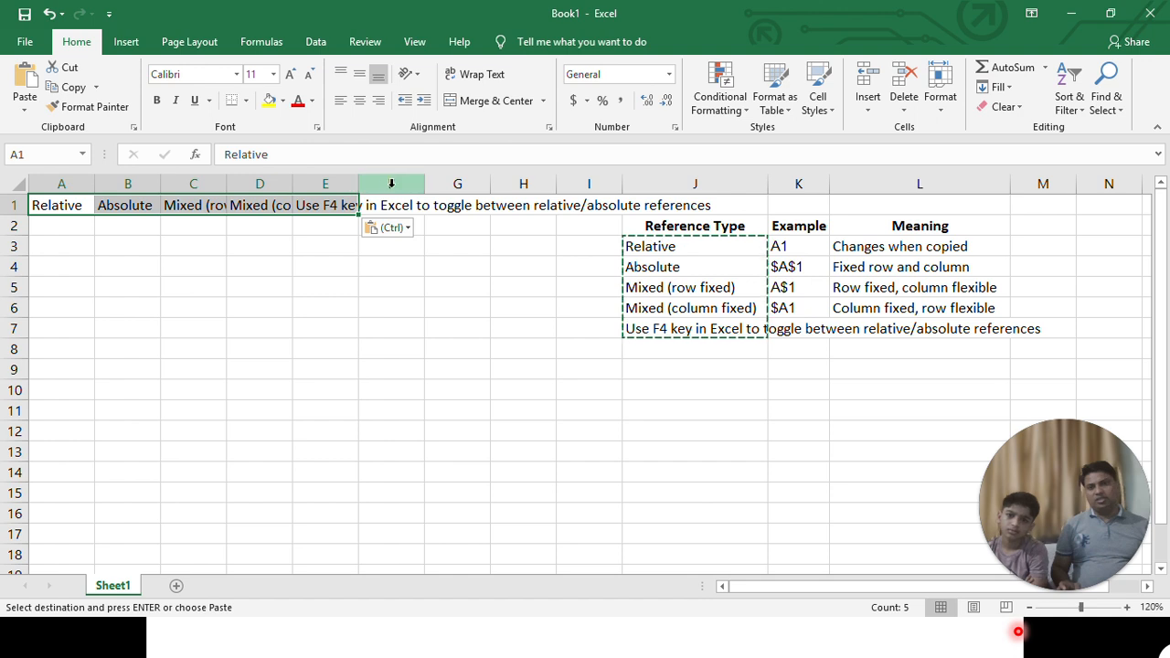
# - Clear the F4 key note from cell E1 and autofit the widths of columns A to E
pyautogui.click(346, 208)
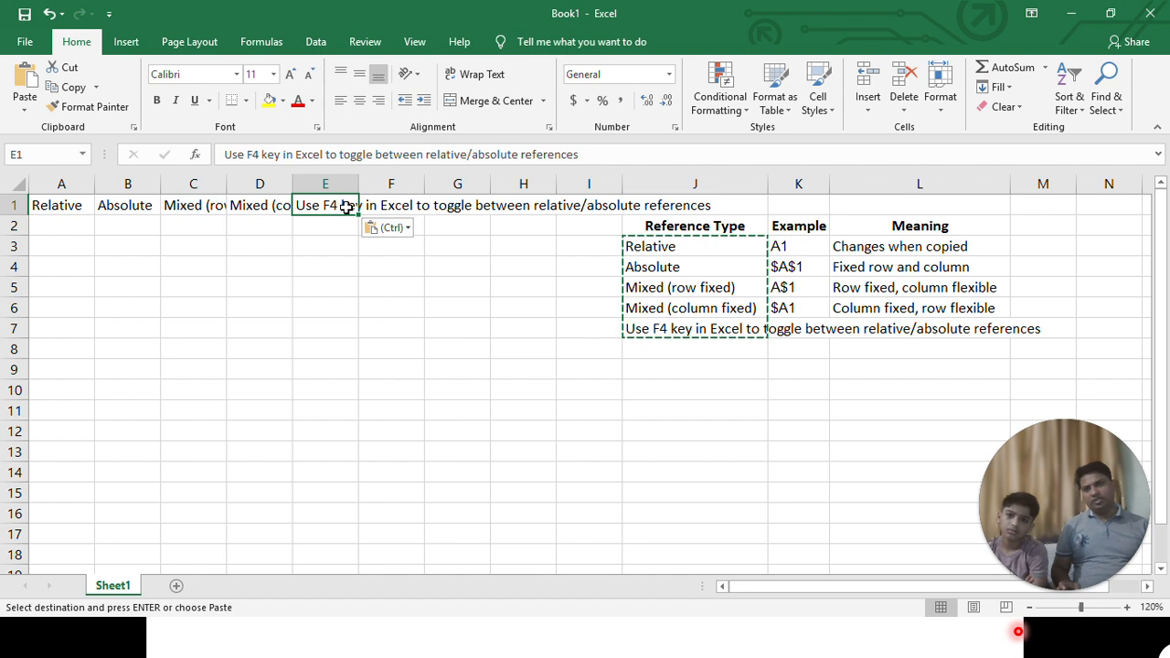
pyautogui.press('Delete')
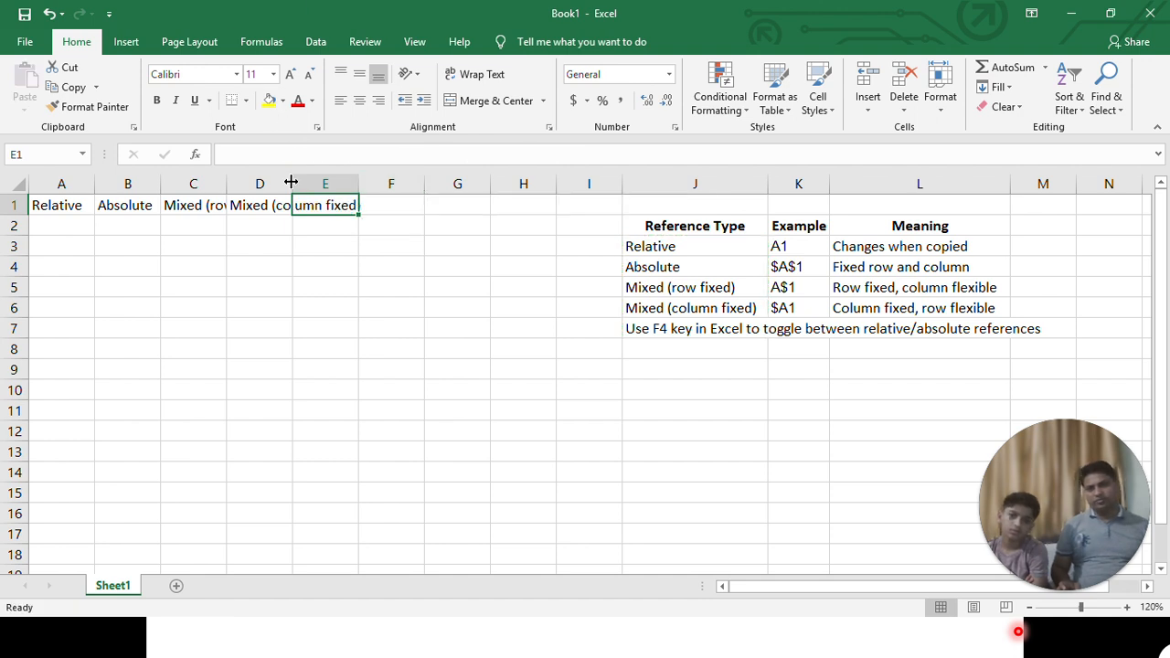
pyautogui.moveTo(32, 184); pyautogui.dragTo(350, 191)
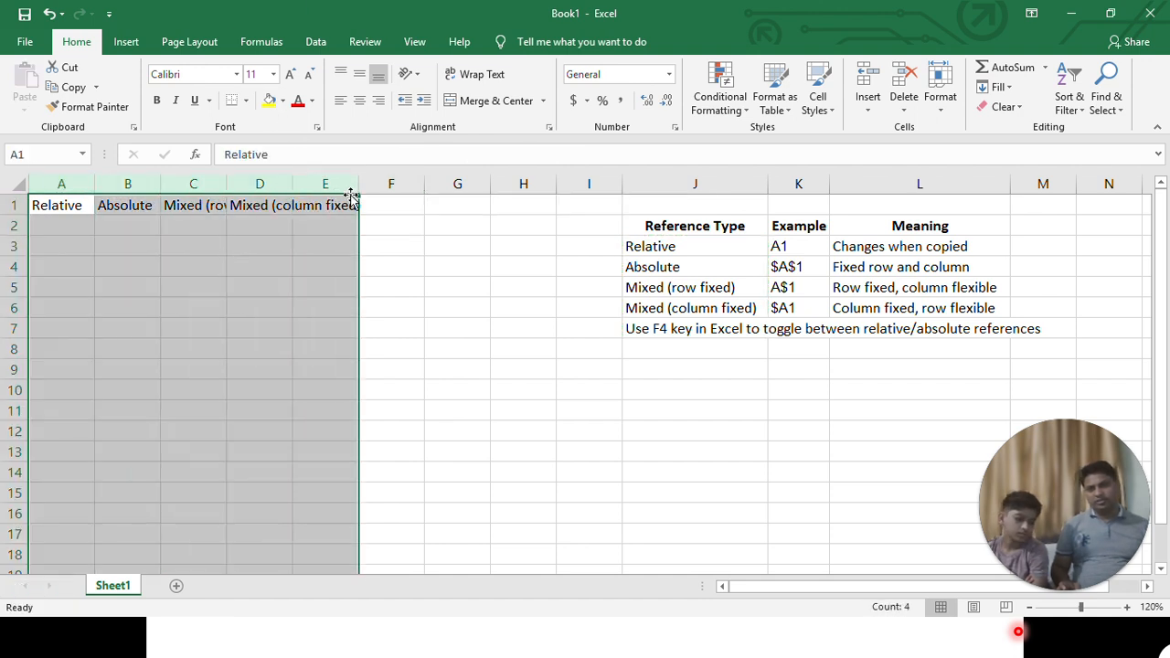
pyautogui.doubleClick(227, 181)
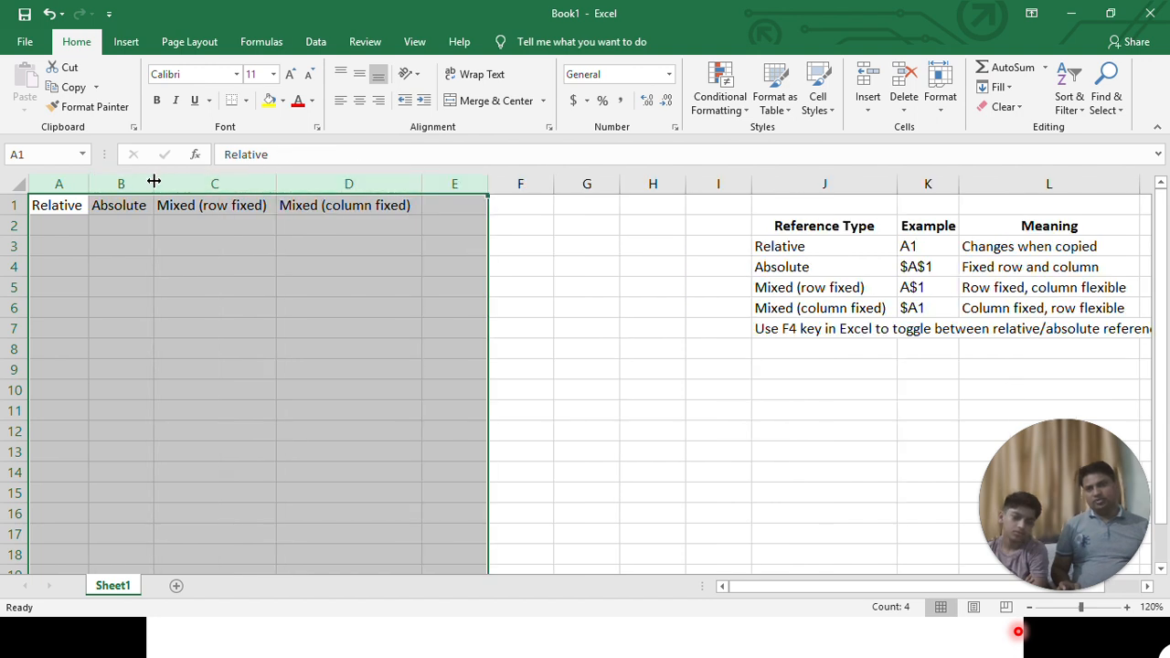
pyautogui.click(91, 248)
# - Enter the text A1 in cell A2 under the Relative heading, following the table's Example column
pyautogui.moveTo(37, 222); pyautogui.dragTo(119, 226)
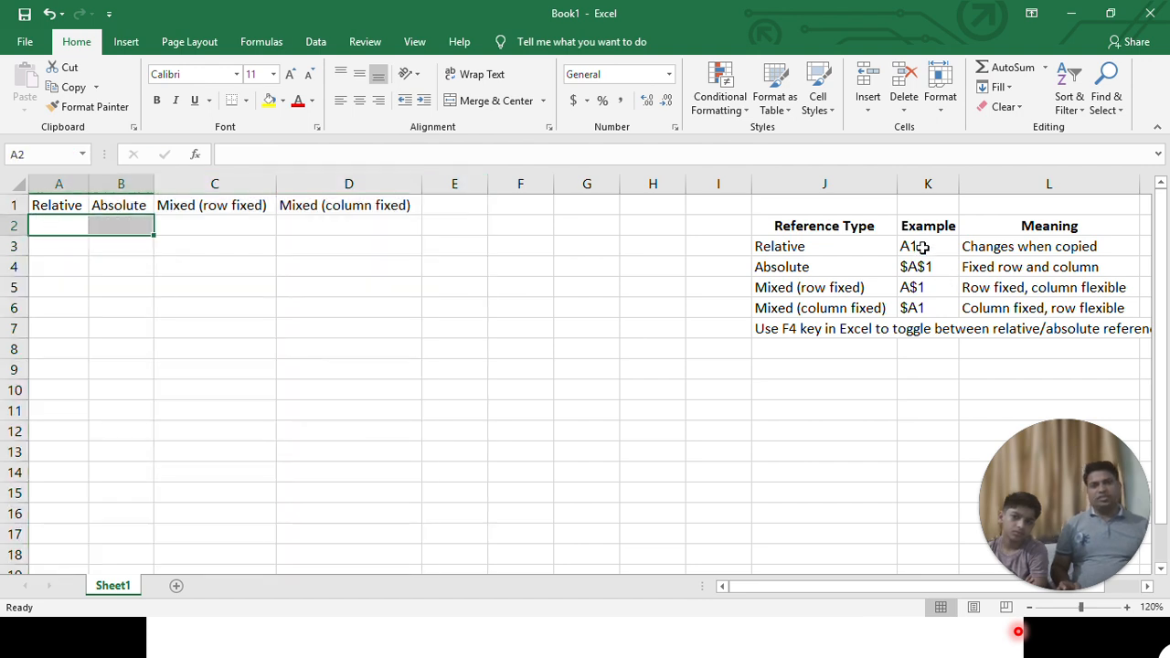
pyautogui.moveTo(923, 247); pyautogui.dragTo(919, 308)
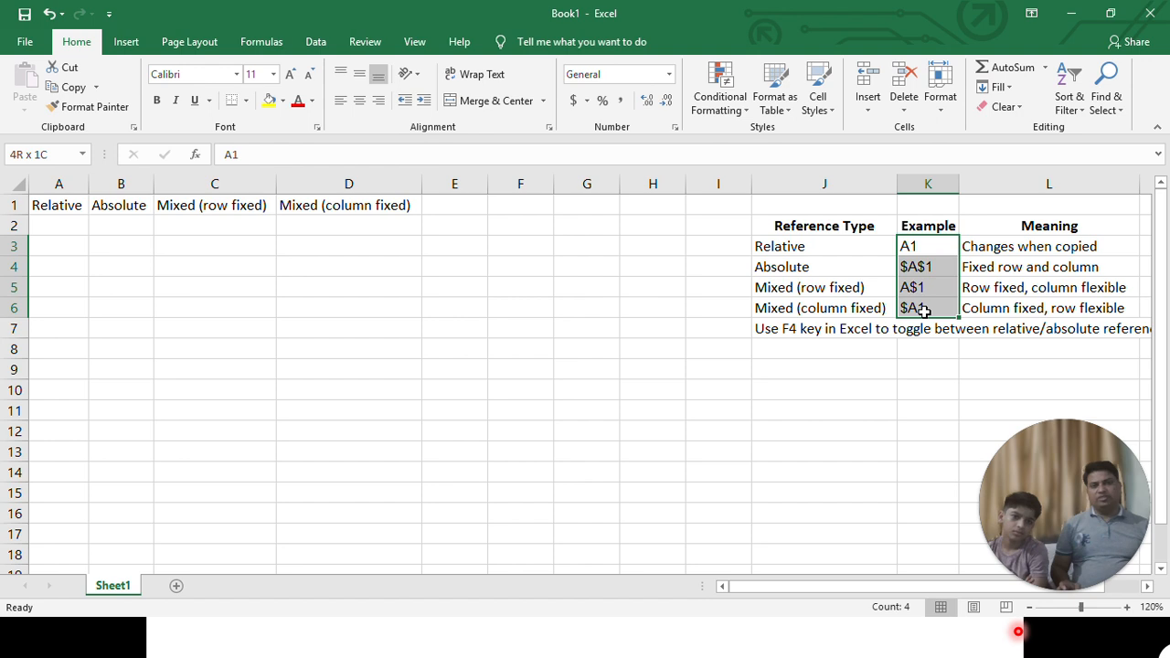
pyautogui.click(81, 230)
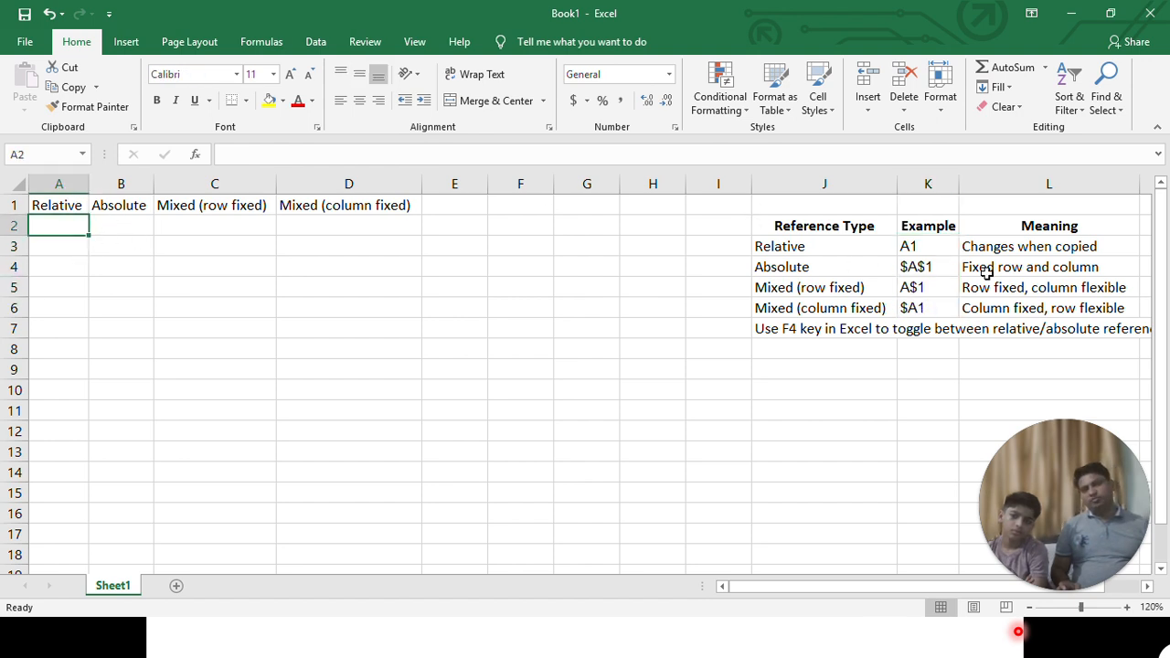
pyautogui.click(923, 249)
pyautogui.click(80, 223)
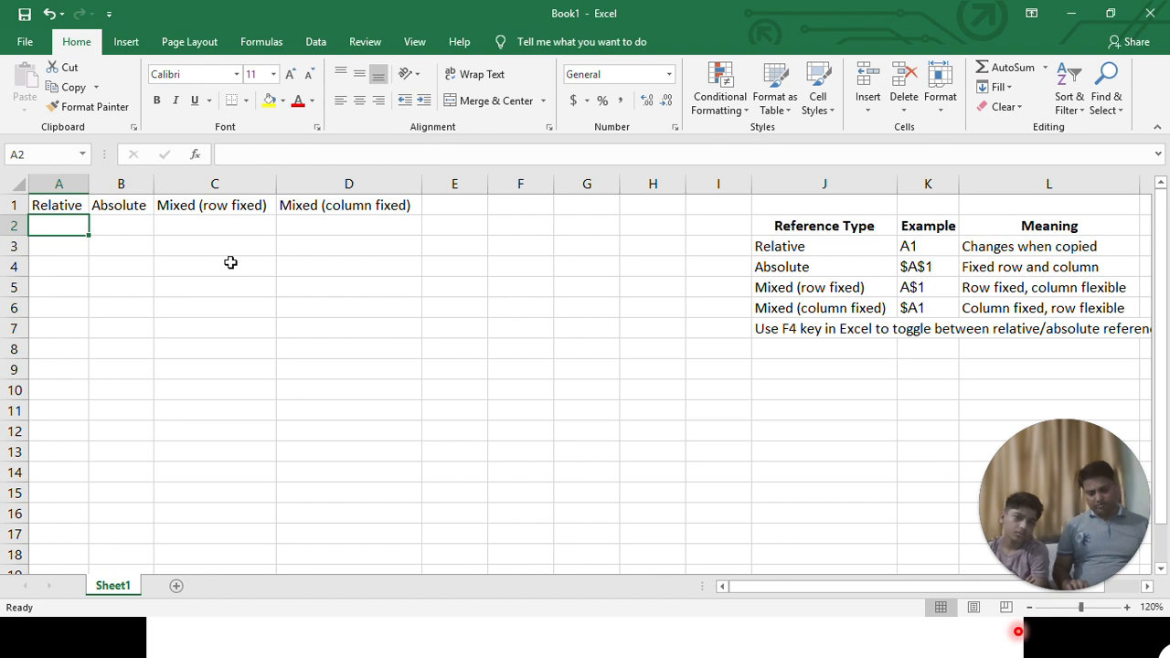
pyautogui.write('A')
pyautogui.press('Return')
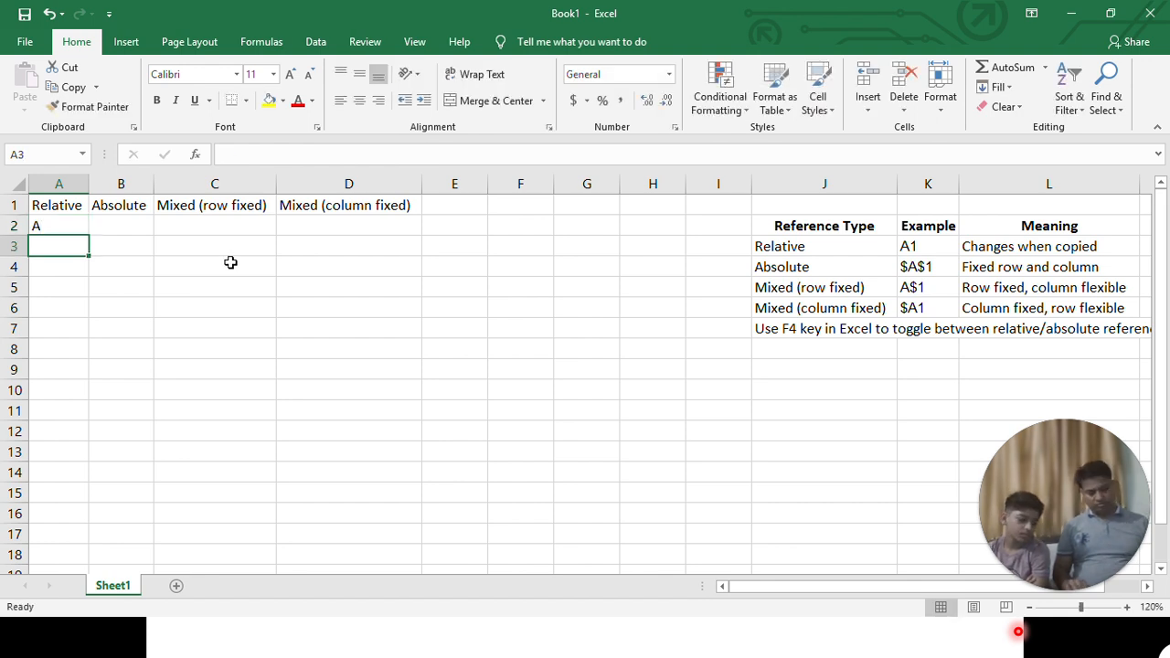
pyautogui.press('Up')
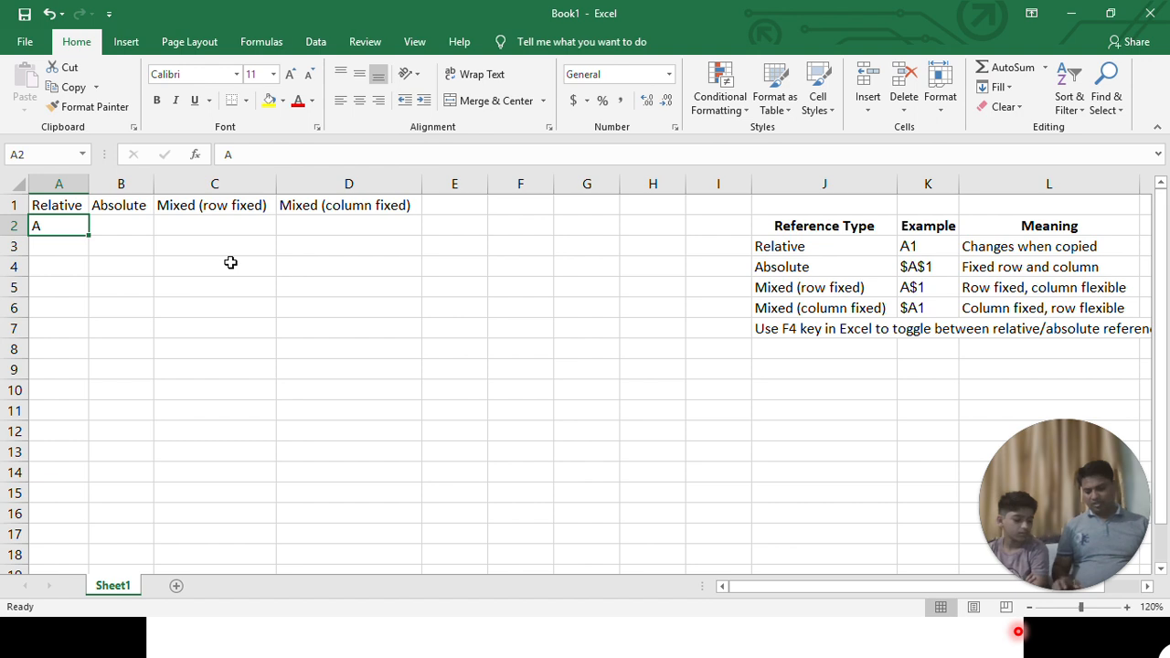
pyautogui.write('1')
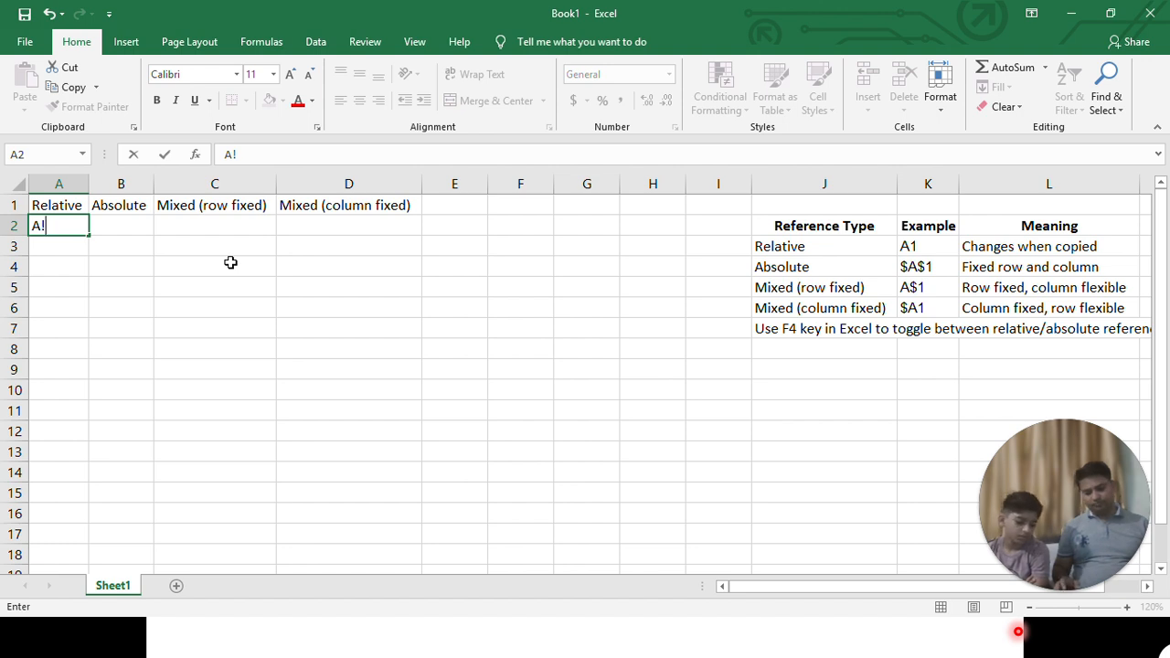
pyautogui.press('Return')
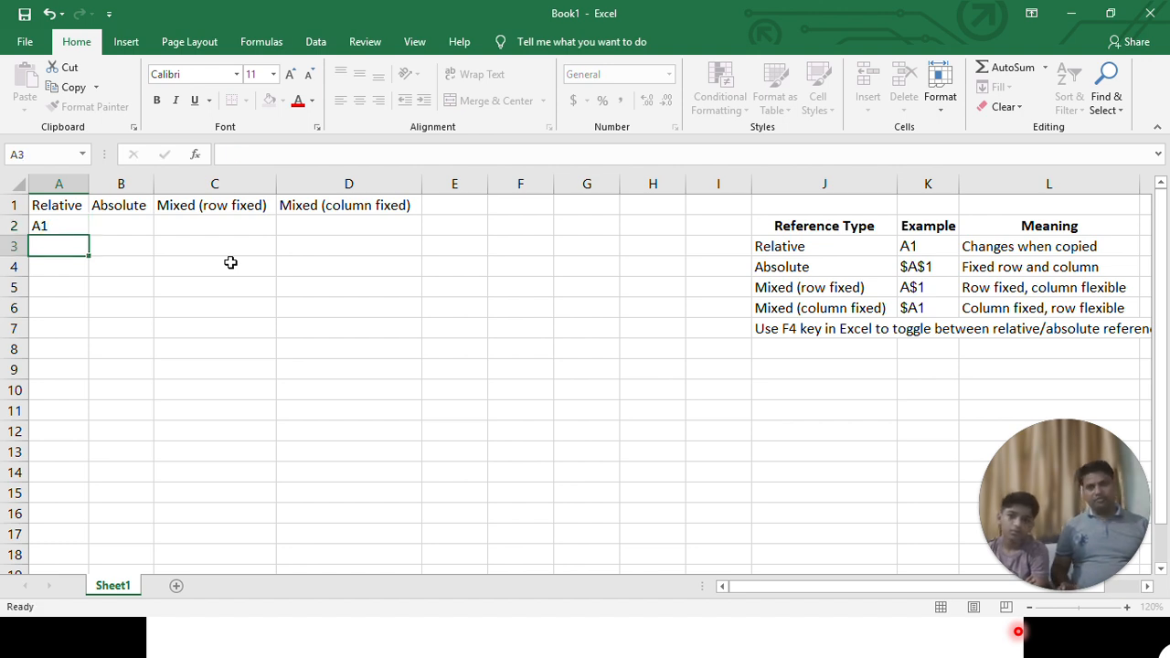
# - Fill the A2 entry across to D2 and extend that row down through row 8
pyautogui.click(64, 226)
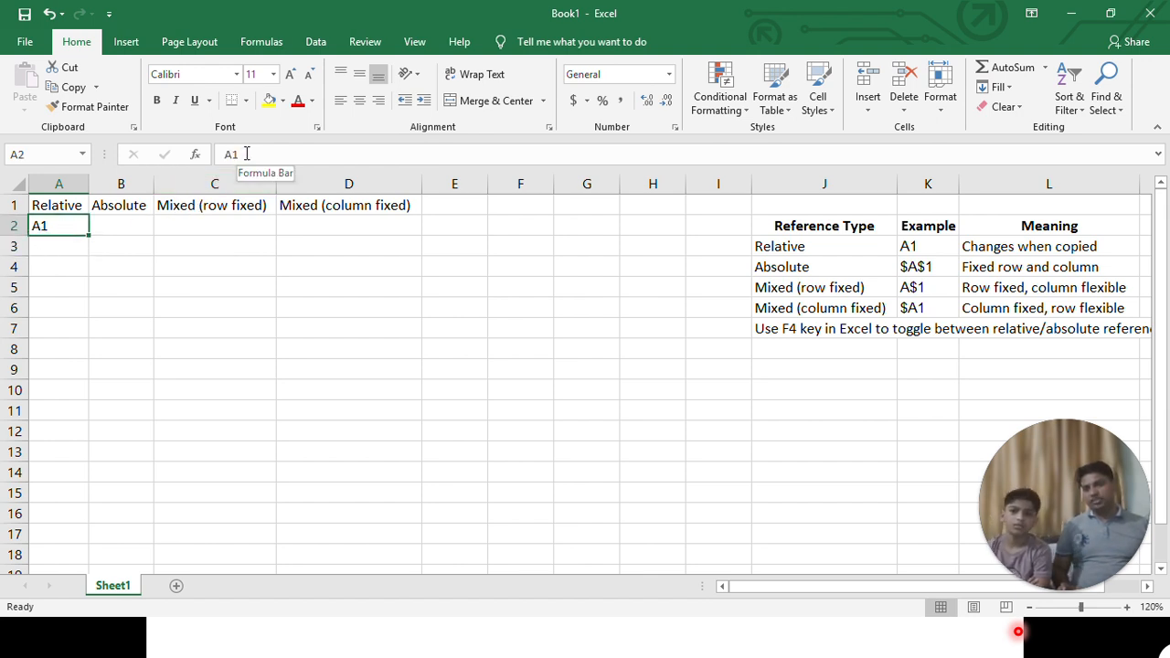
pyautogui.moveTo(91, 234); pyautogui.dragTo(426, 243)
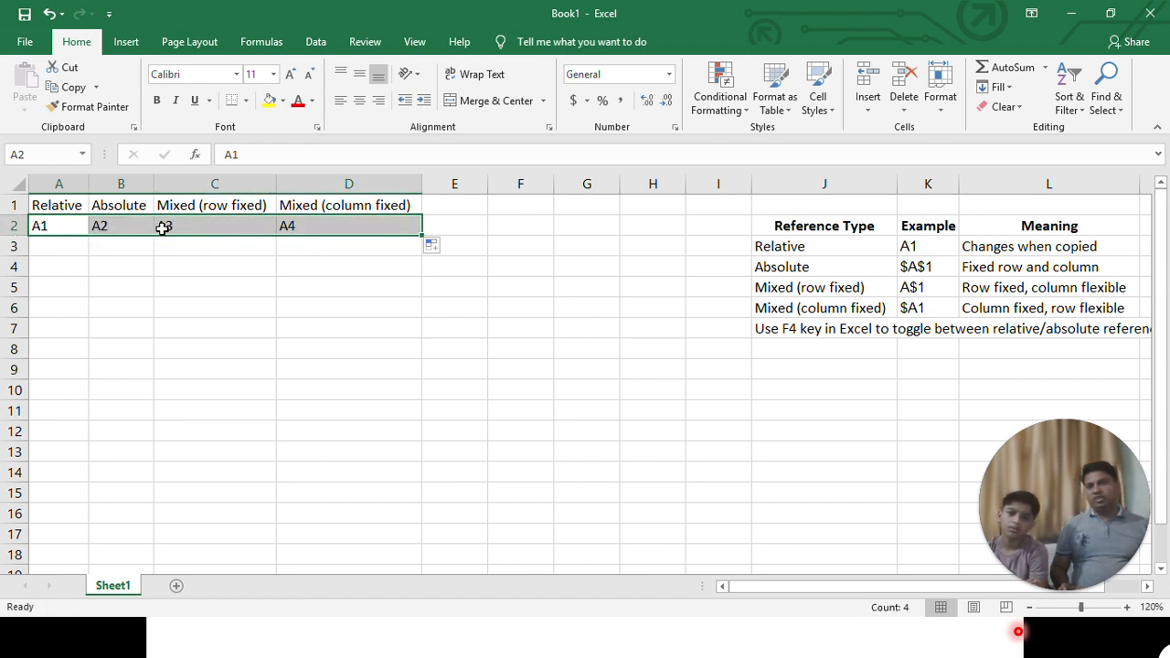
pyautogui.moveTo(421, 236); pyautogui.dragTo(415, 367)
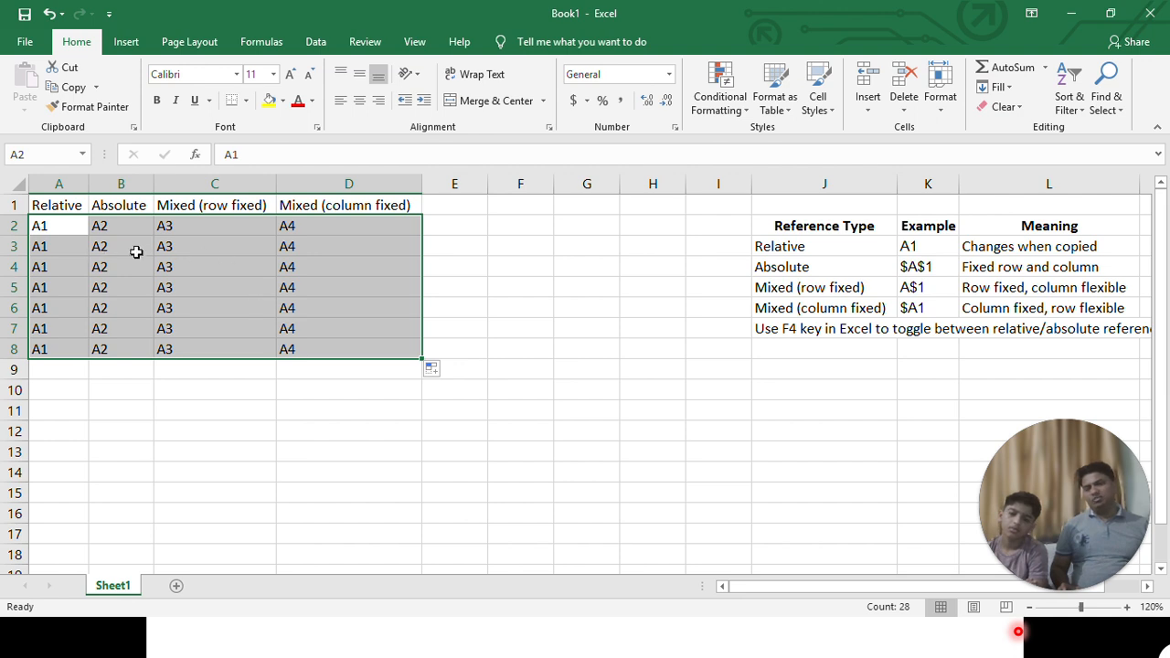
pyautogui.moveTo(55, 233); pyautogui.dragTo(314, 342)
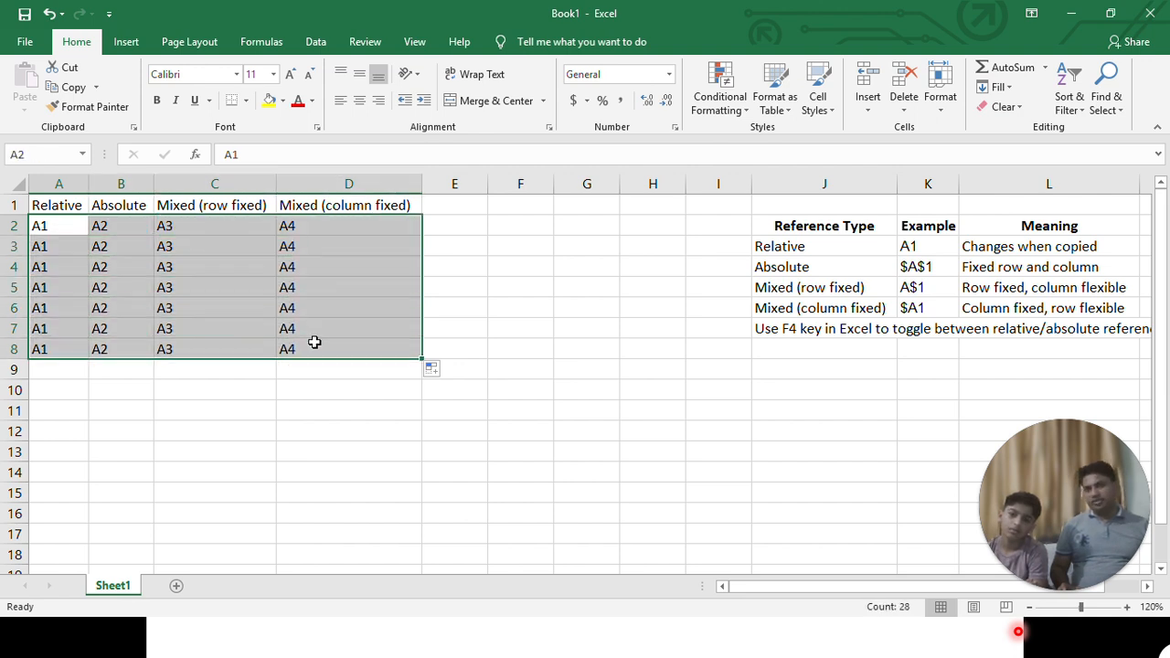
# - Apply the Copy Cells fill option to the filled block and to the row 2 fill in A2:D2
pyautogui.click(443, 371)
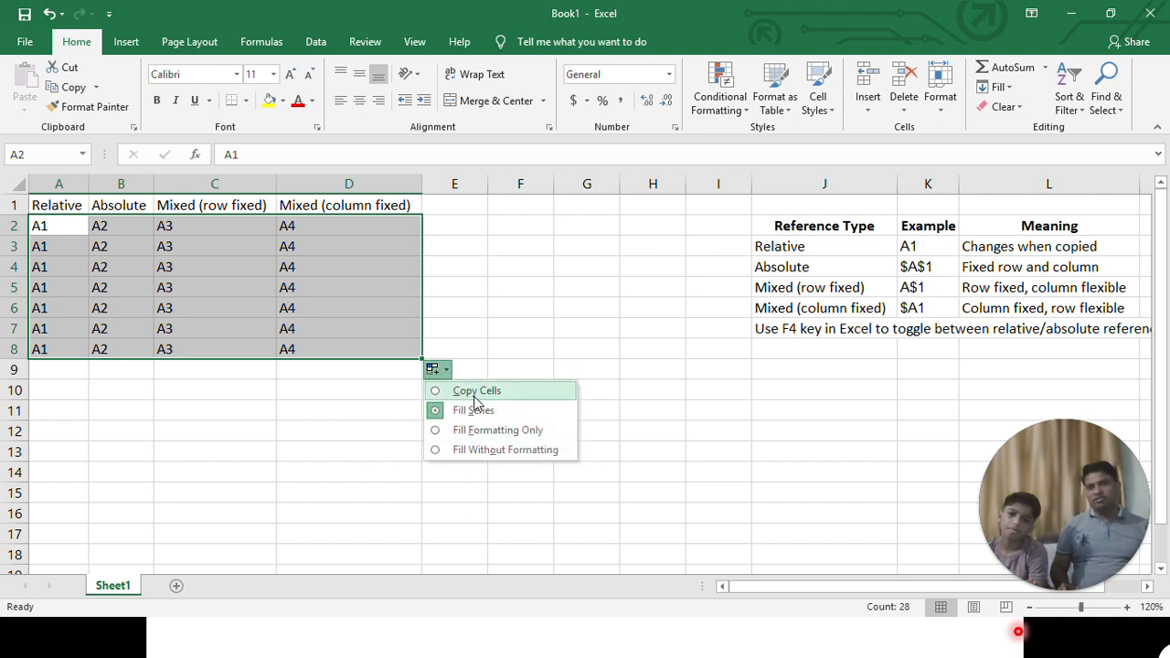
pyautogui.click(474, 394)
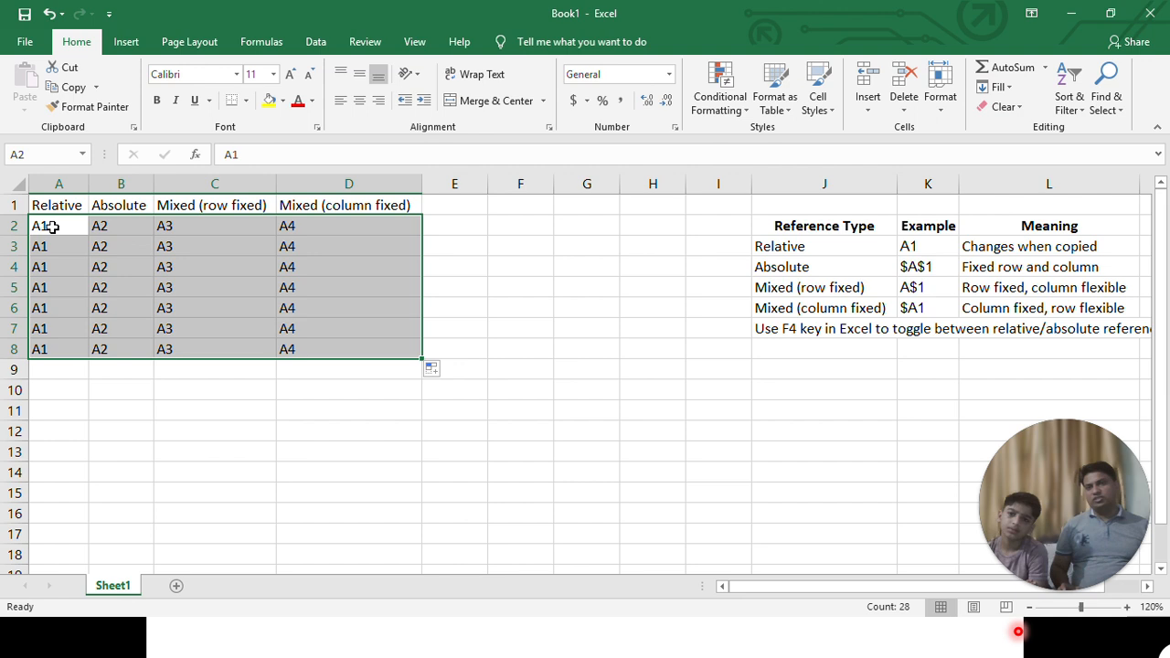
pyautogui.moveTo(52, 227); pyautogui.dragTo(373, 240)
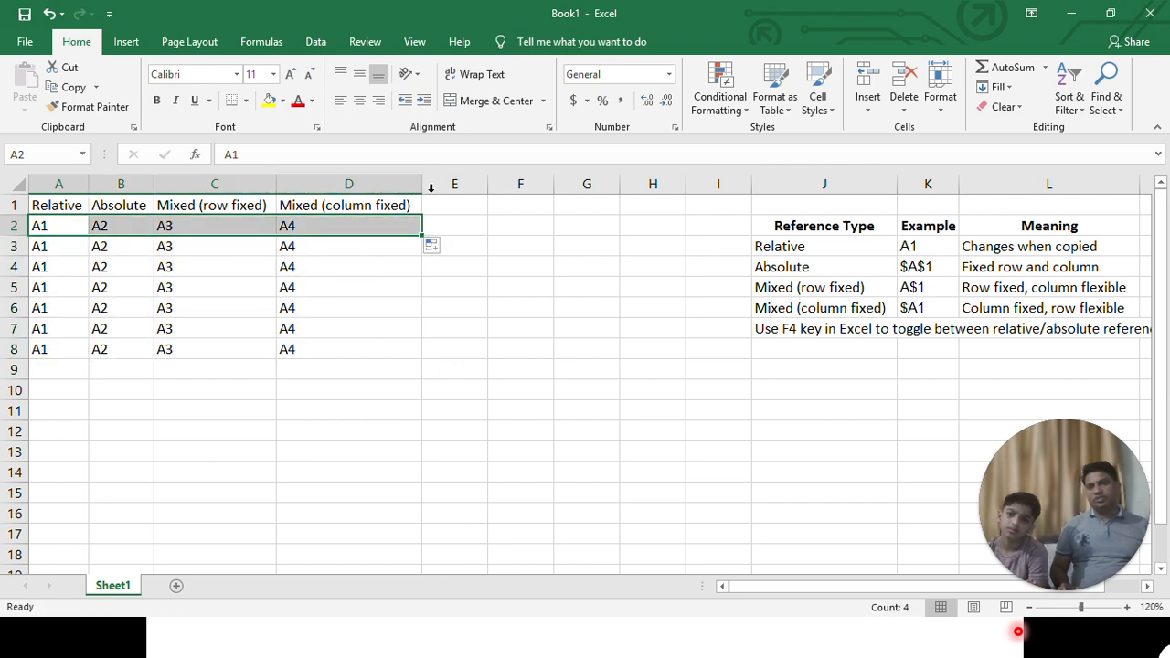
pyautogui.click(435, 246)
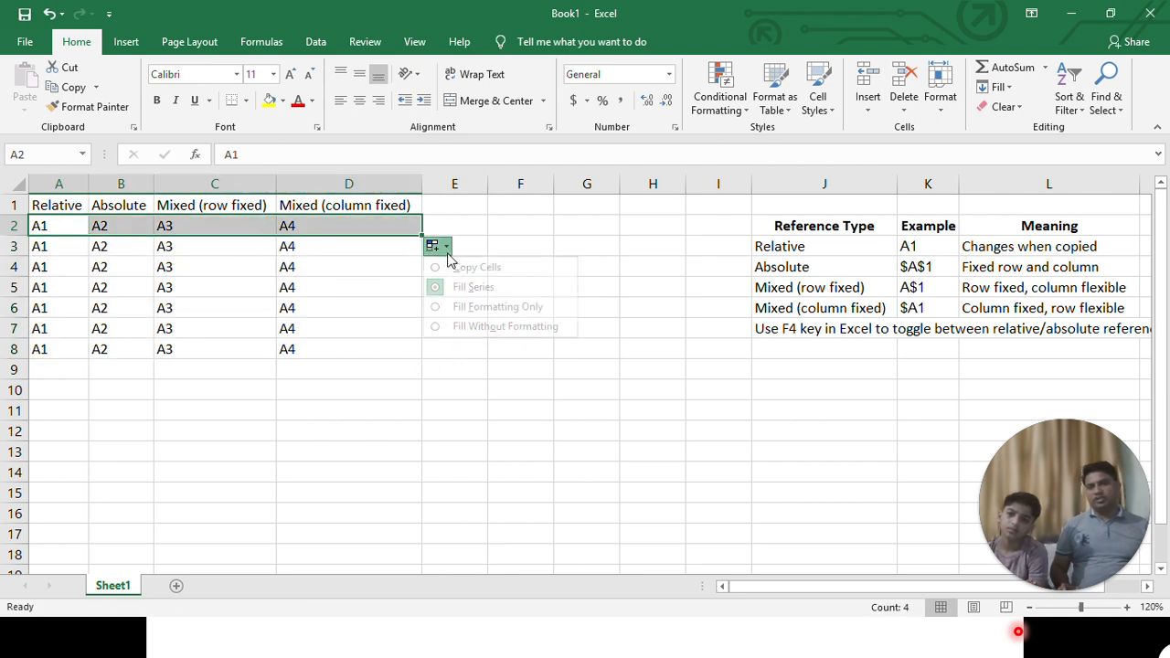
pyautogui.click(457, 269)
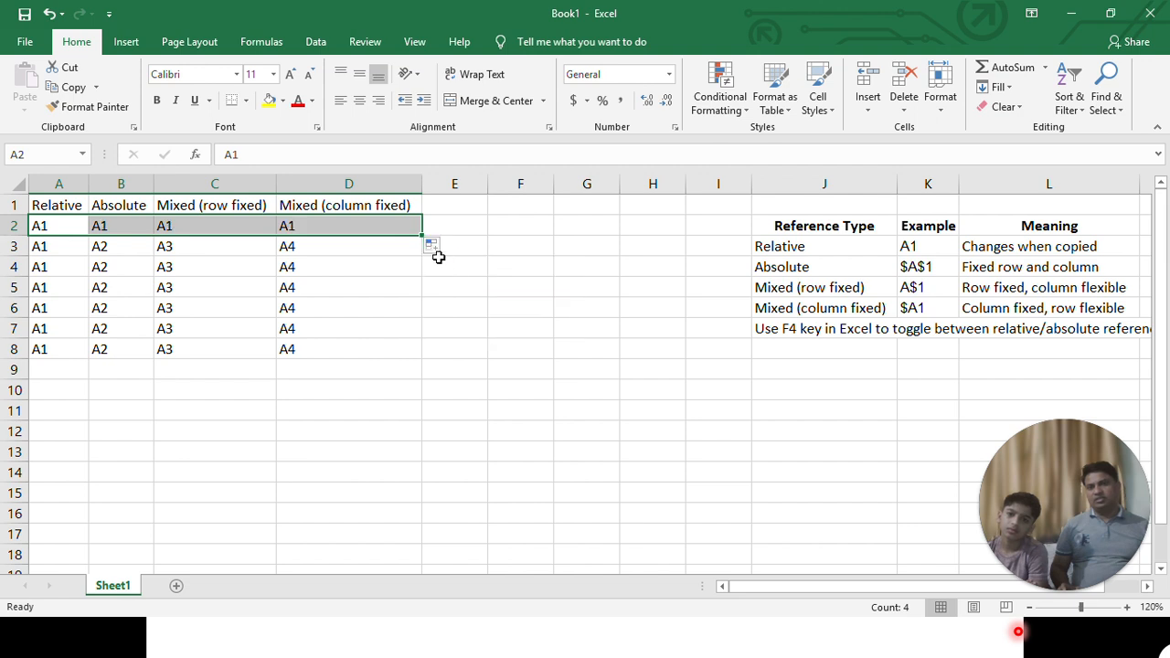
pyautogui.click(433, 249)
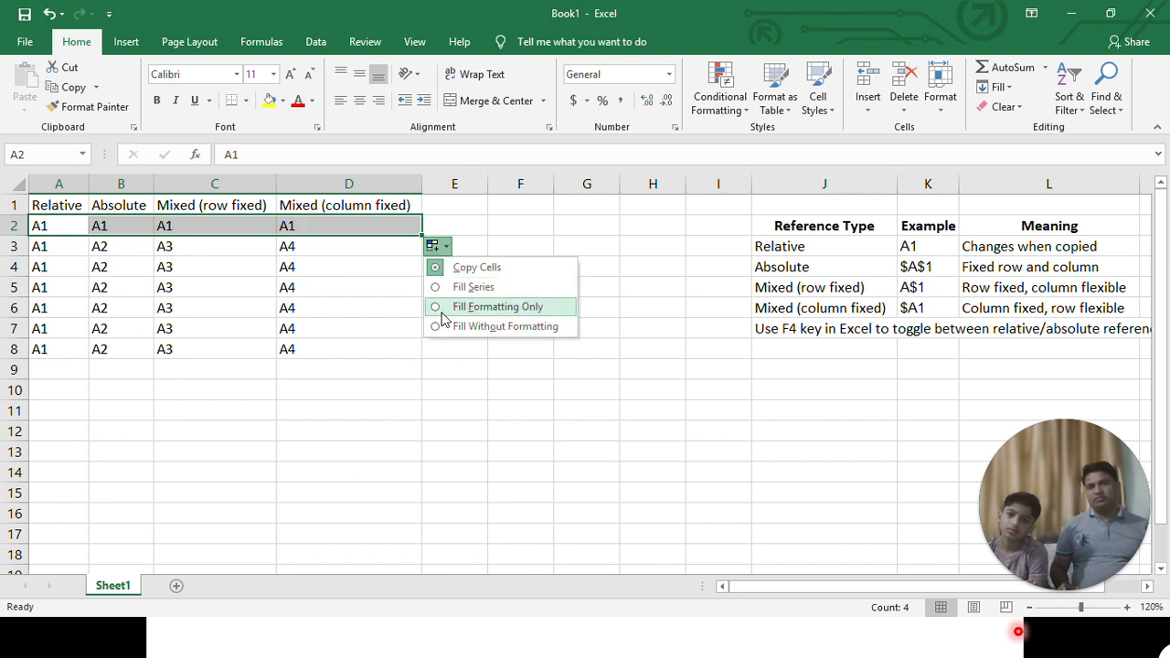
pyautogui.click(437, 268)
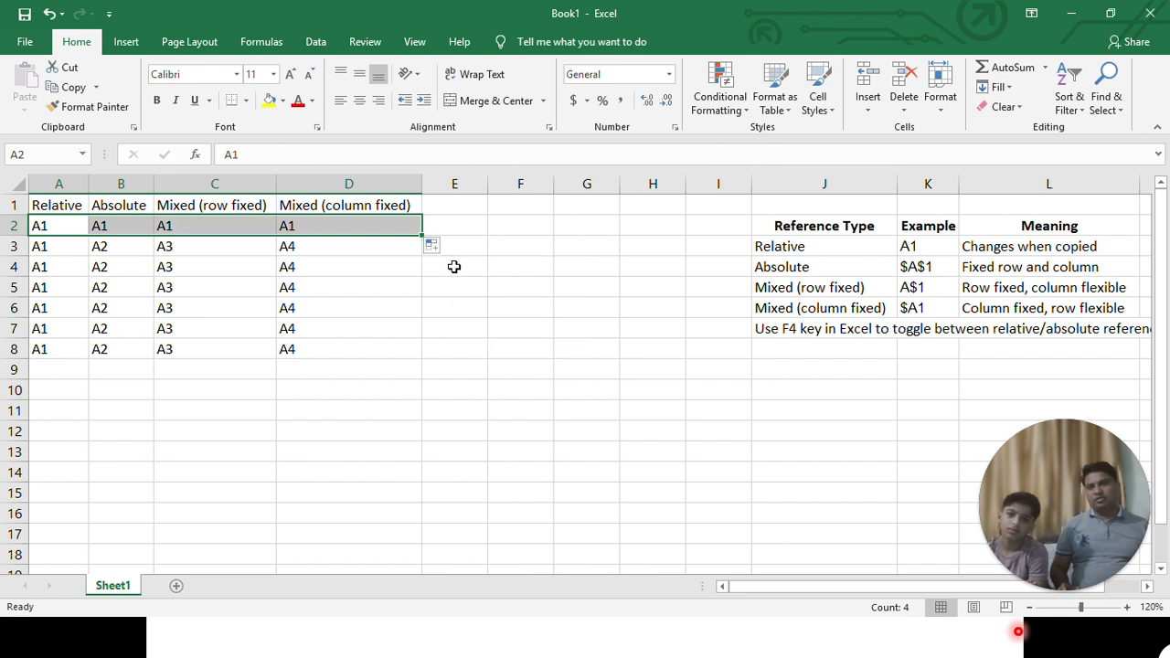
# - Clear all the filled entries in A2:D8 and return to cell A2
pyautogui.click(157, 267)
pyautogui.moveTo(58, 225); pyautogui.dragTo(334, 342)
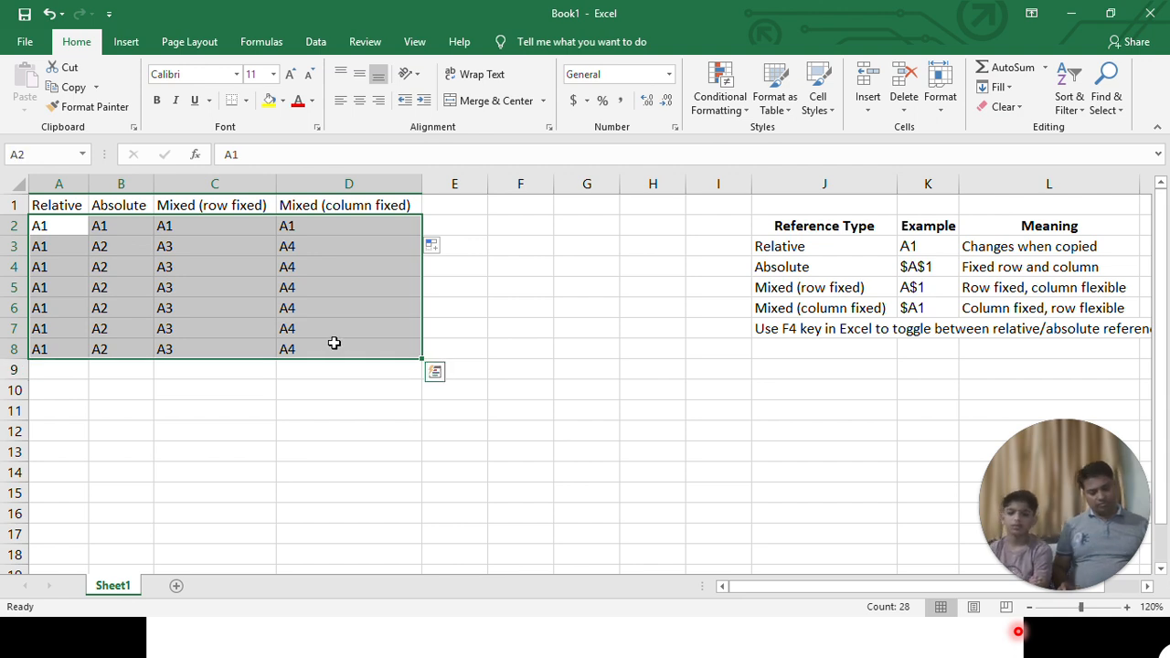
pyautogui.press('Delete')
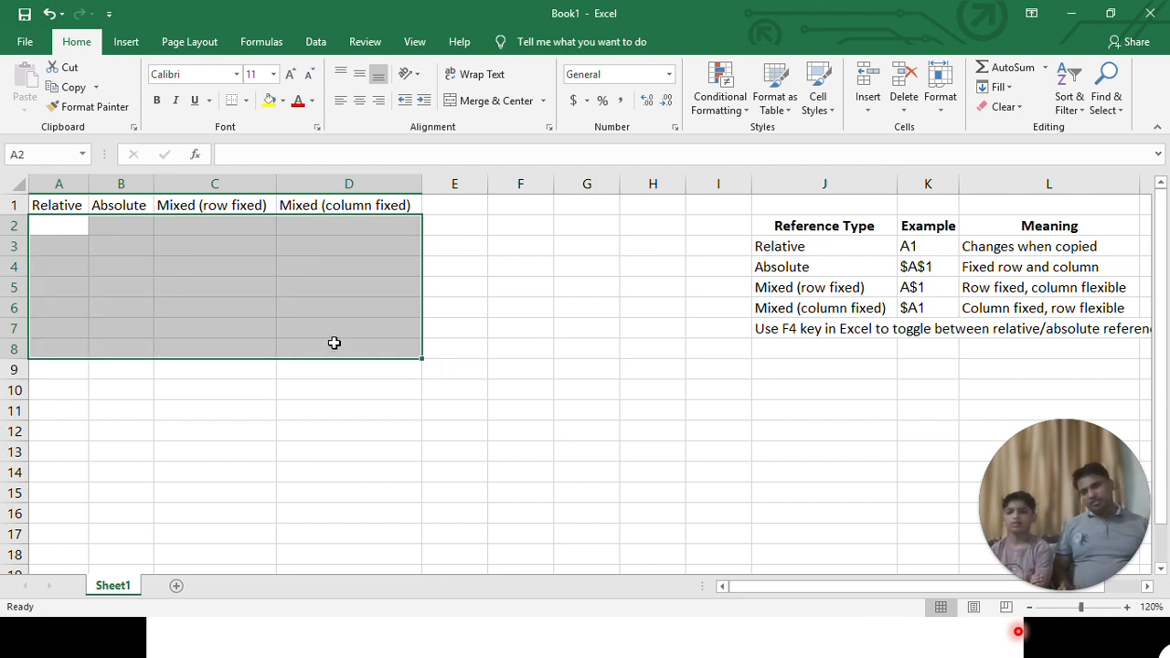
pyautogui.click(802, 242)
pyautogui.click(58, 225)
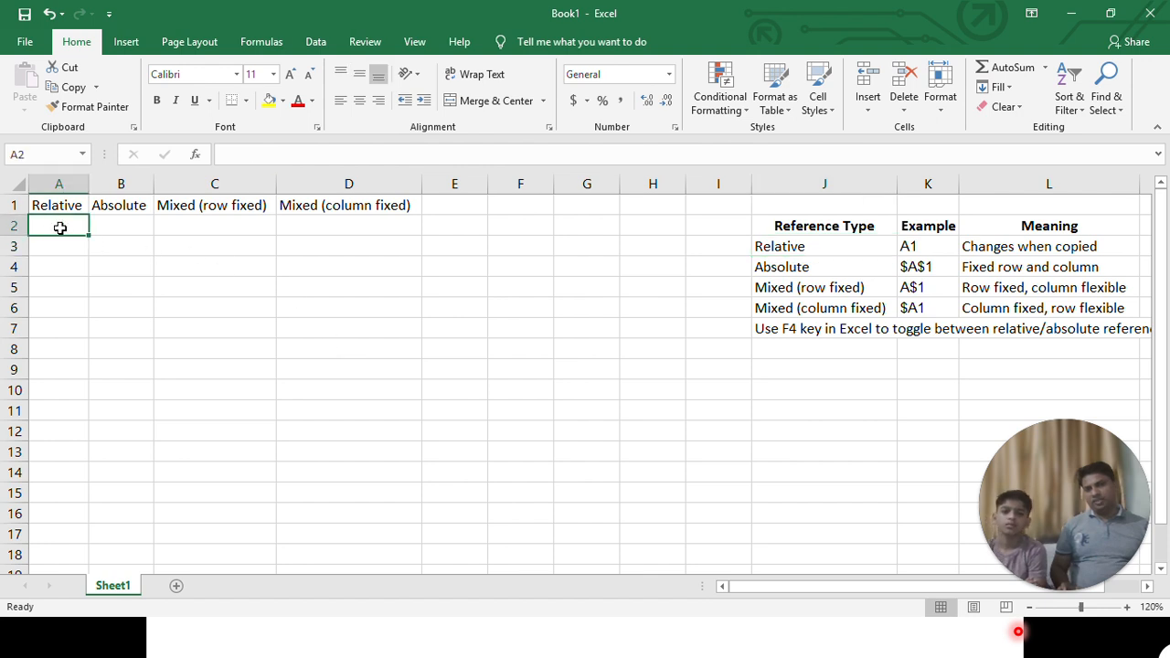
# - Enter the formula =A1 in cell A2 as a relative reference to the cell above
pyautogui.write('=')
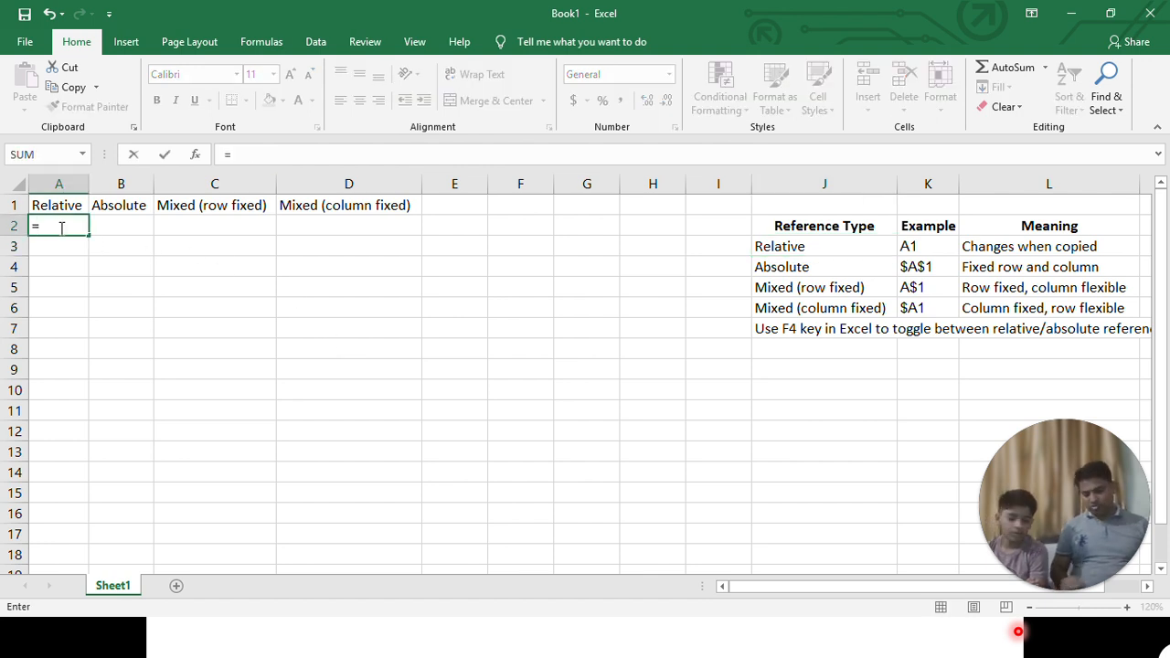
pyautogui.write('a!')
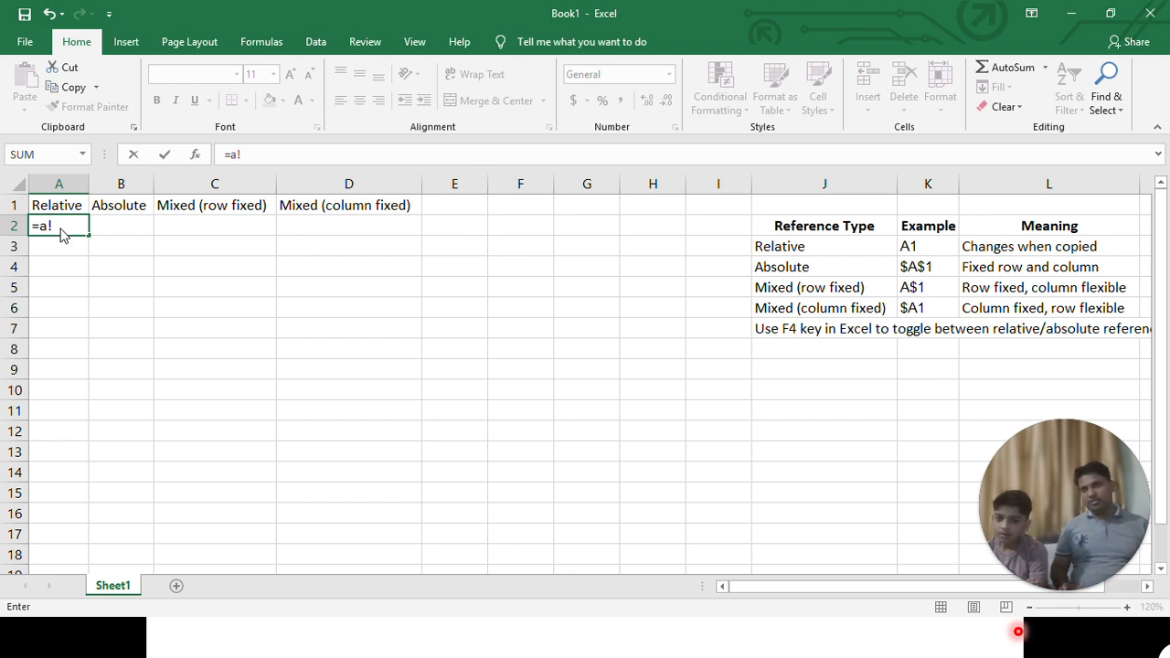
pyautogui.press('Return')
pyautogui.press('Return')
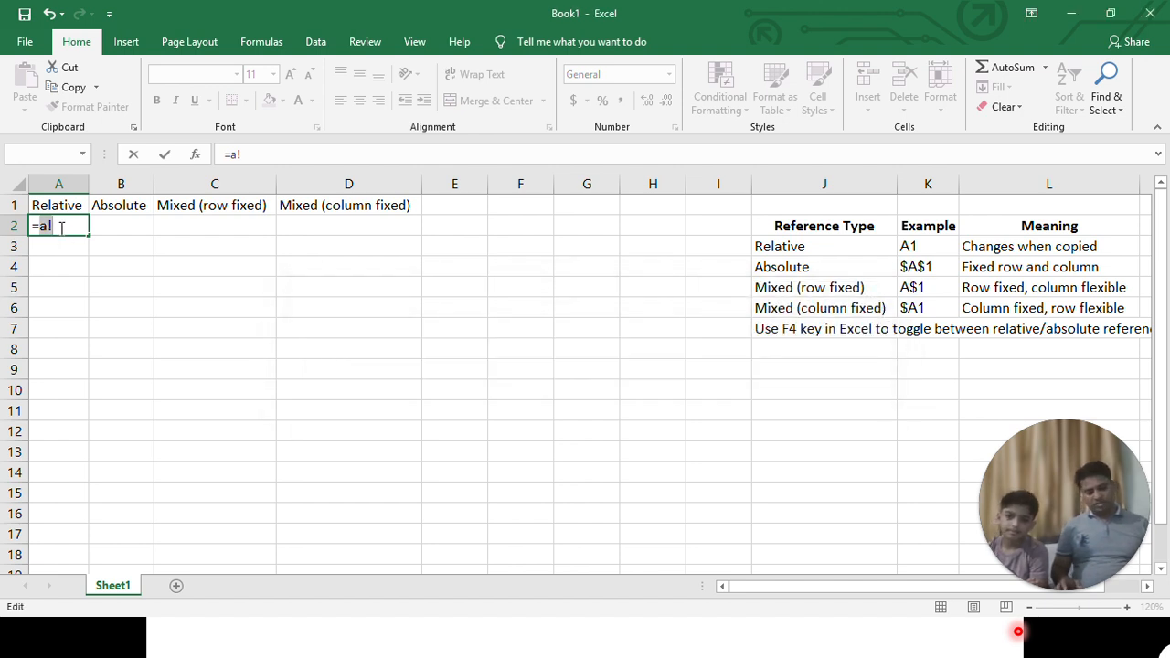
pyautogui.write('1')
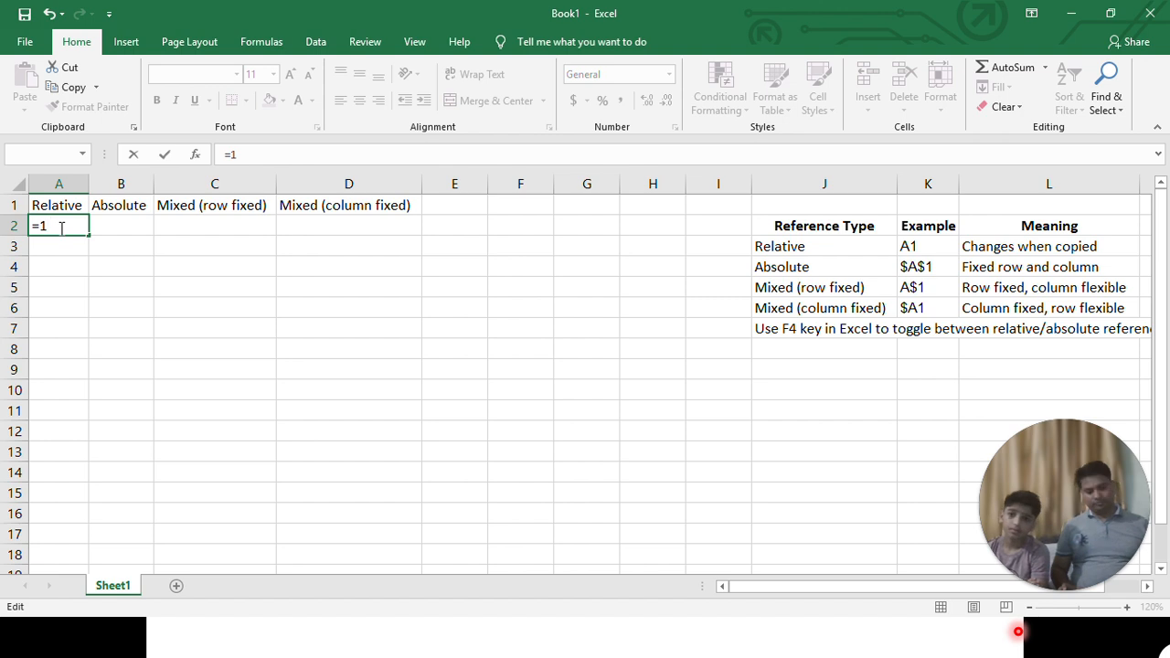
pyautogui.write('A1')
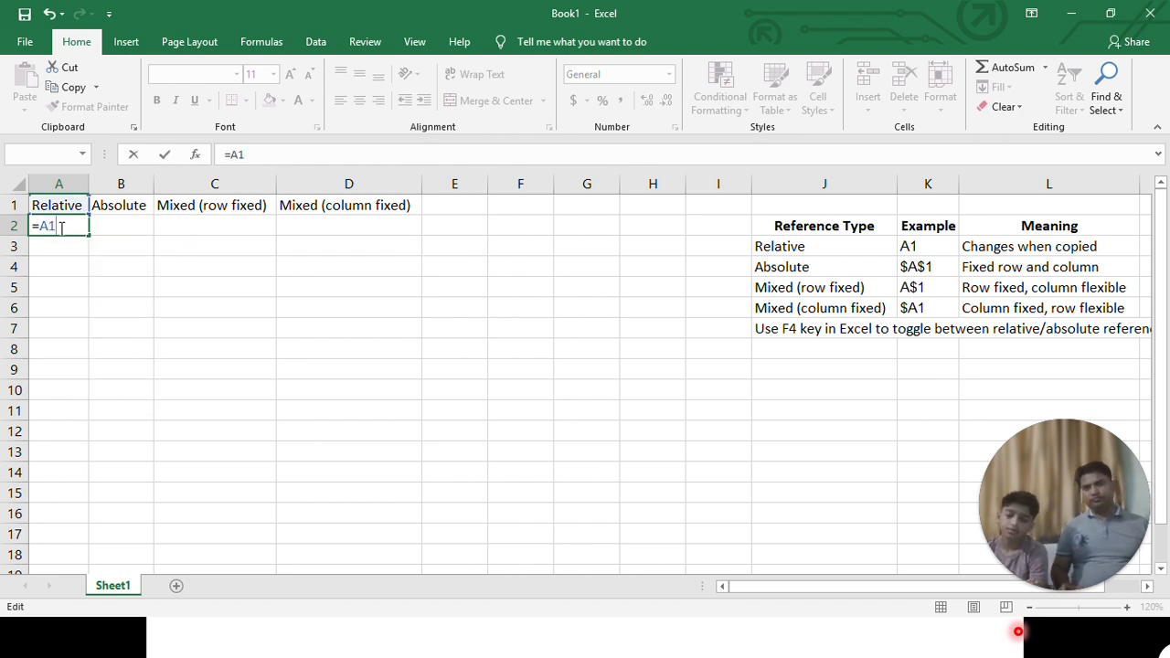
pyautogui.press('Return')
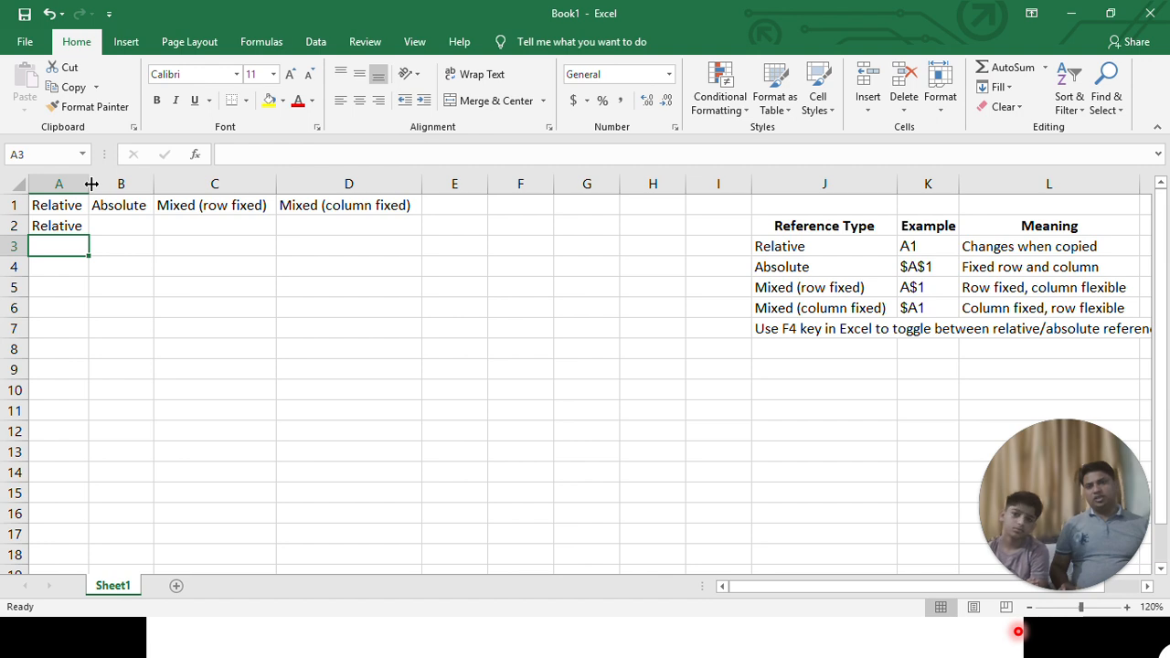
# - Widen column A slightly and replace the Relative heading in cell A1 with the text A1
pyautogui.moveTo(90, 184); pyautogui.dragTo(114, 184)
pyautogui.click(105, 227)
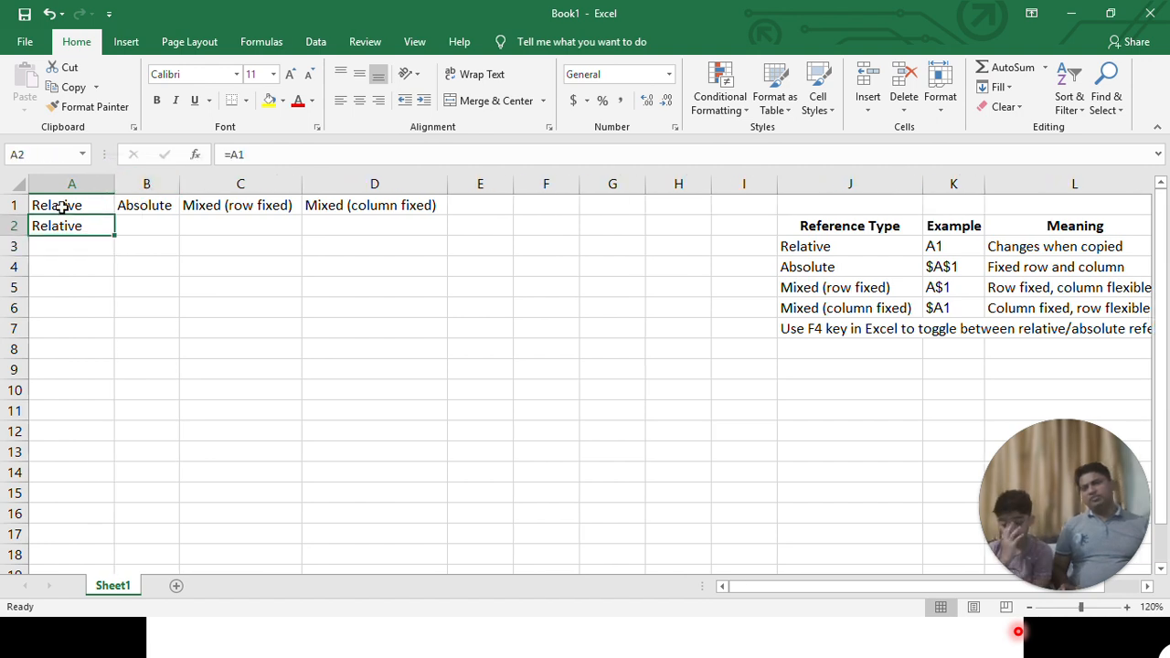
pyautogui.click(73, 205)
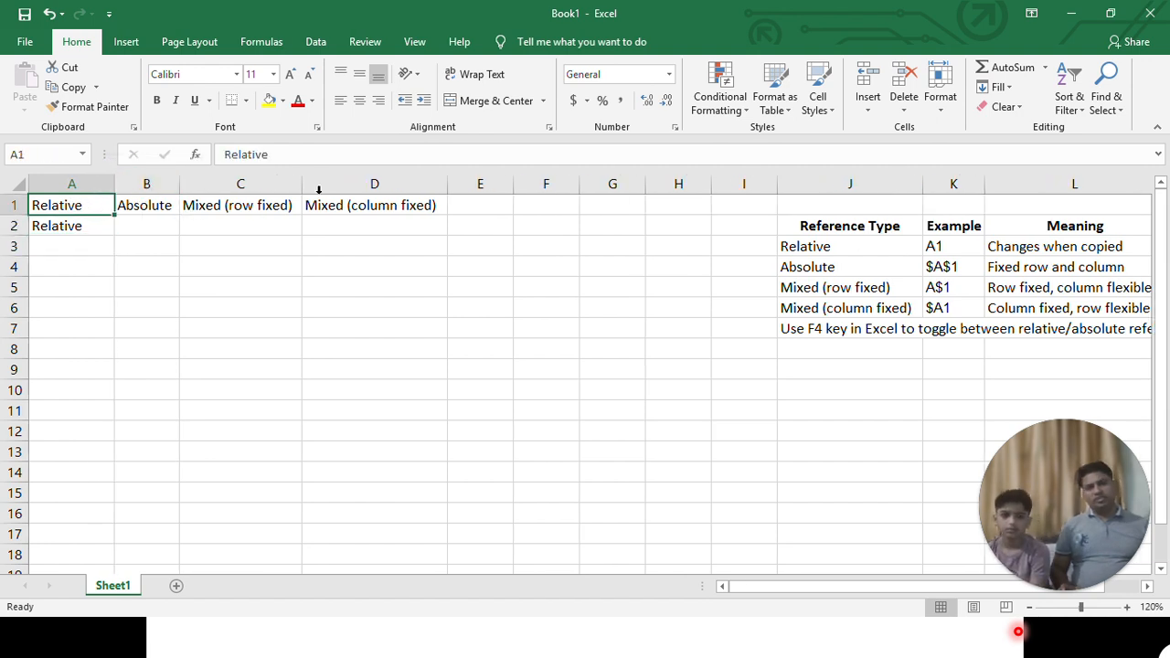
pyautogui.write('a')
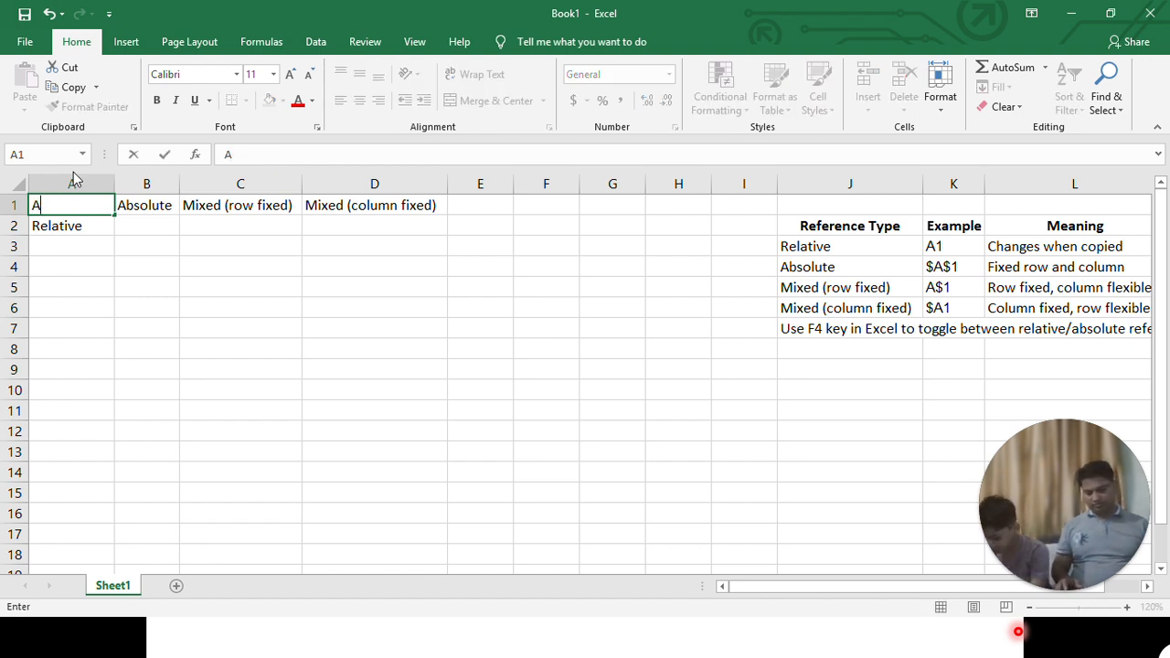
pyautogui.write('1')
pyautogui.press('Return')
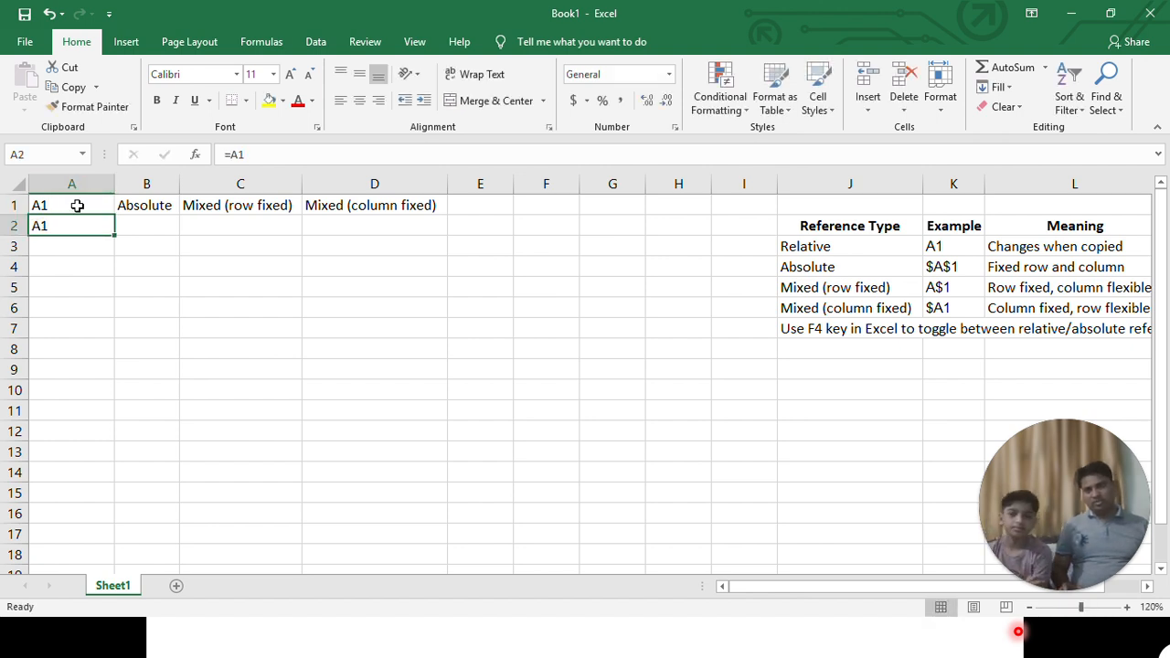
# - Fill cell A1 across to D1 as a series, replacing the other headings with A2, A3 and A4
pyautogui.click(78, 206)
pyautogui.moveTo(114, 214); pyautogui.dragTo(407, 225)
pyautogui.click(241, 209)
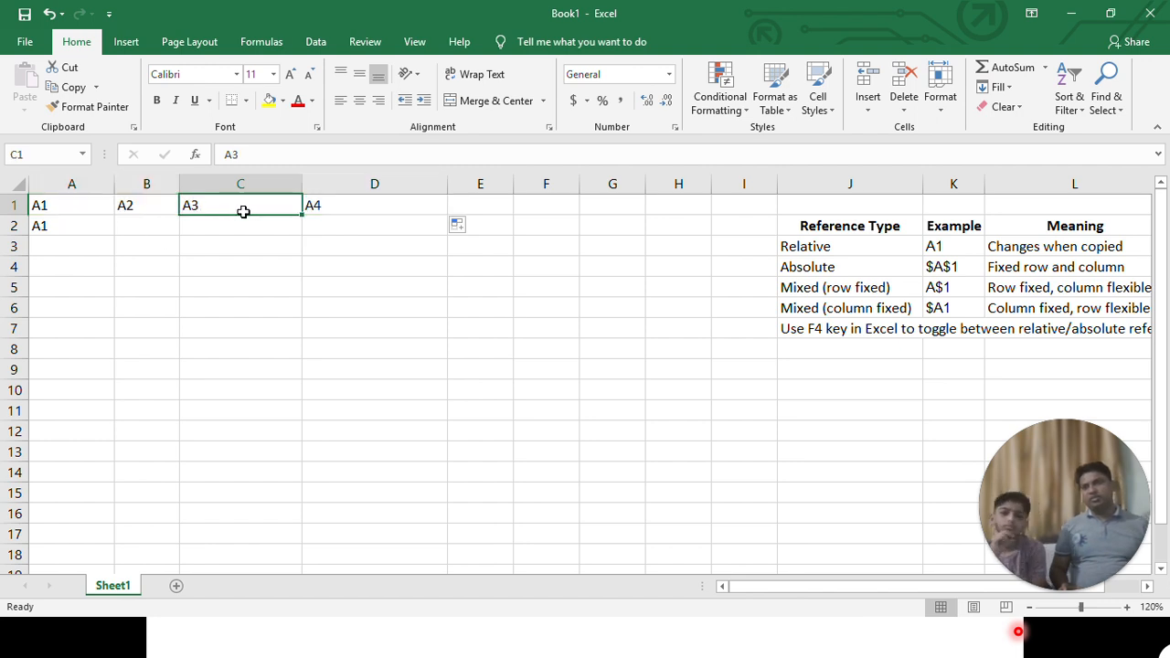
pyautogui.click(379, 209)
pyautogui.click(48, 200)
pyautogui.moveTo(48, 200); pyautogui.dragTo(369, 209)
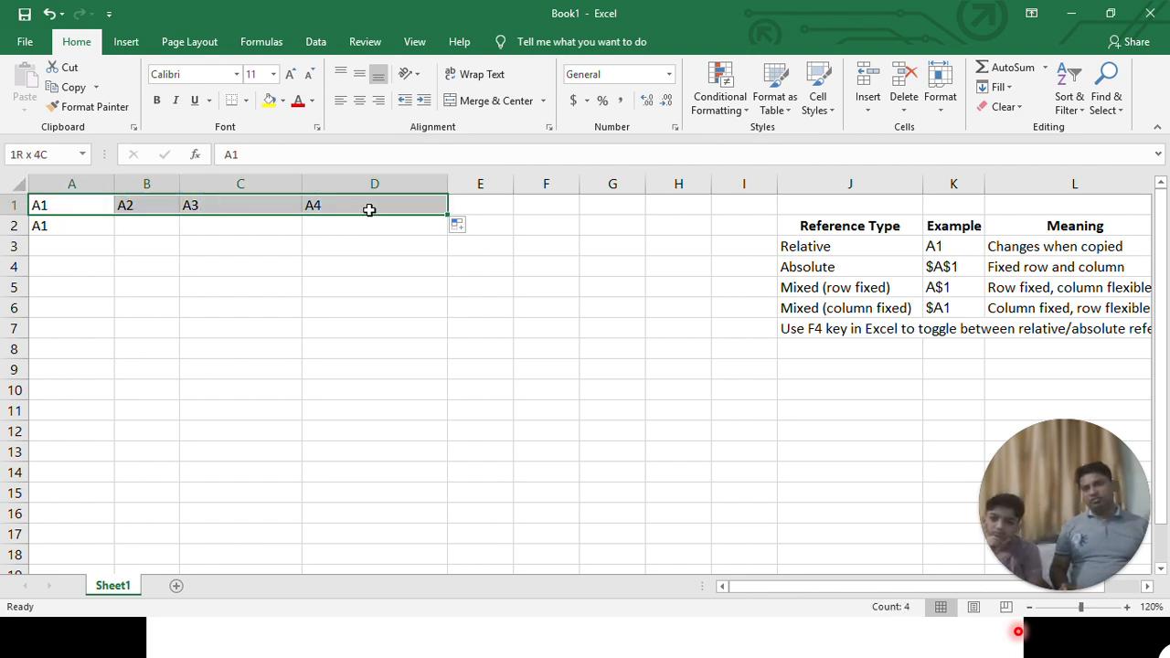
# - Check the reference in cell A2 and fill its formula across to D2
pyautogui.click(38, 227)
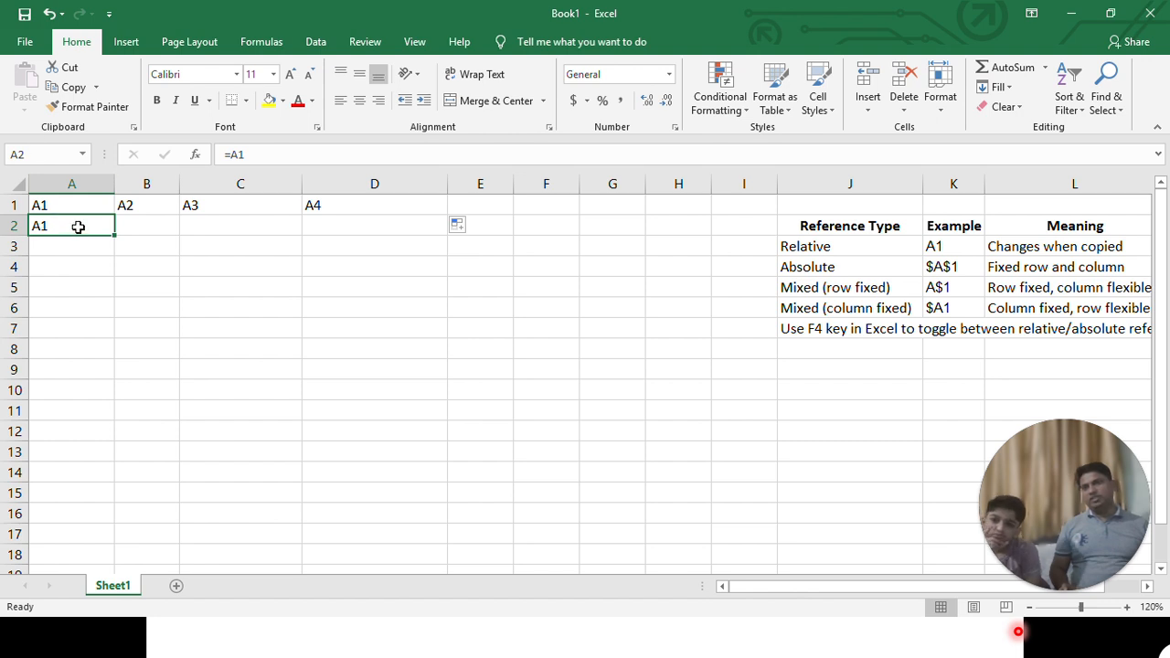
pyautogui.click(269, 157)
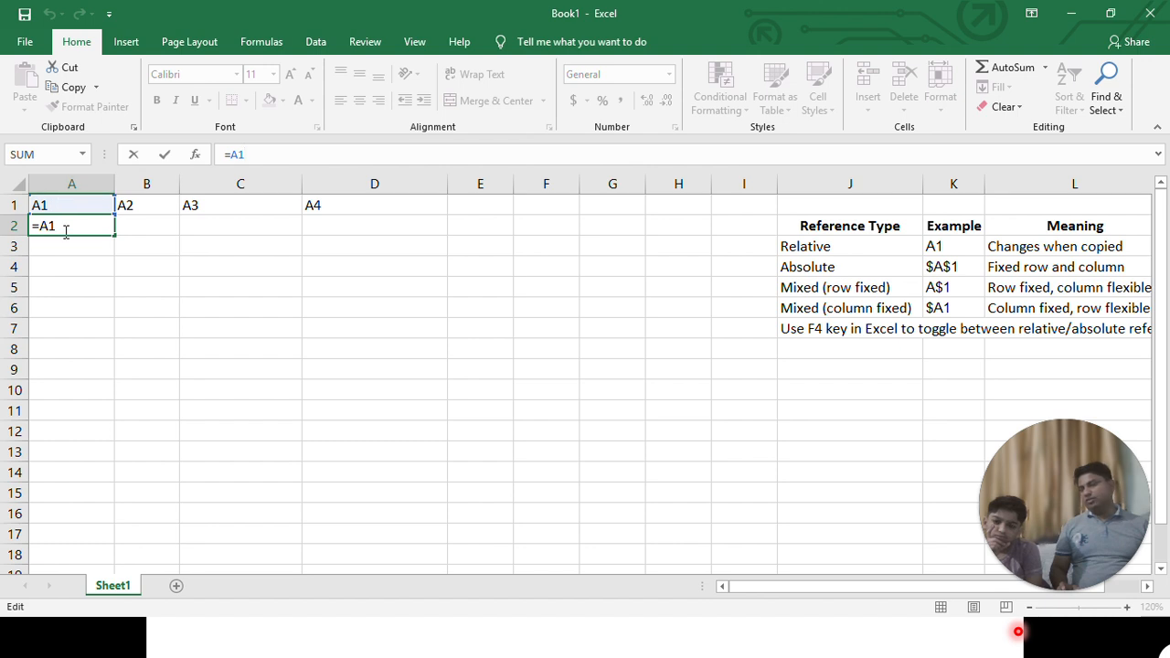
pyautogui.hotkey('ctrl', 'Return')
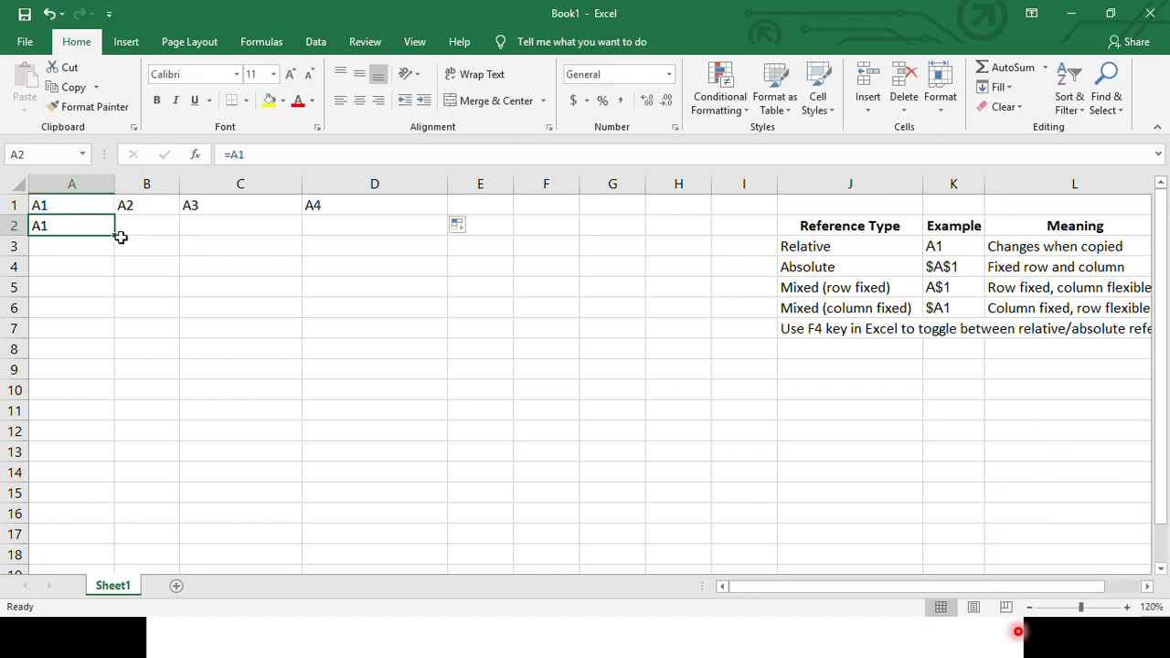
pyautogui.hotkey('ctrl', 'c')
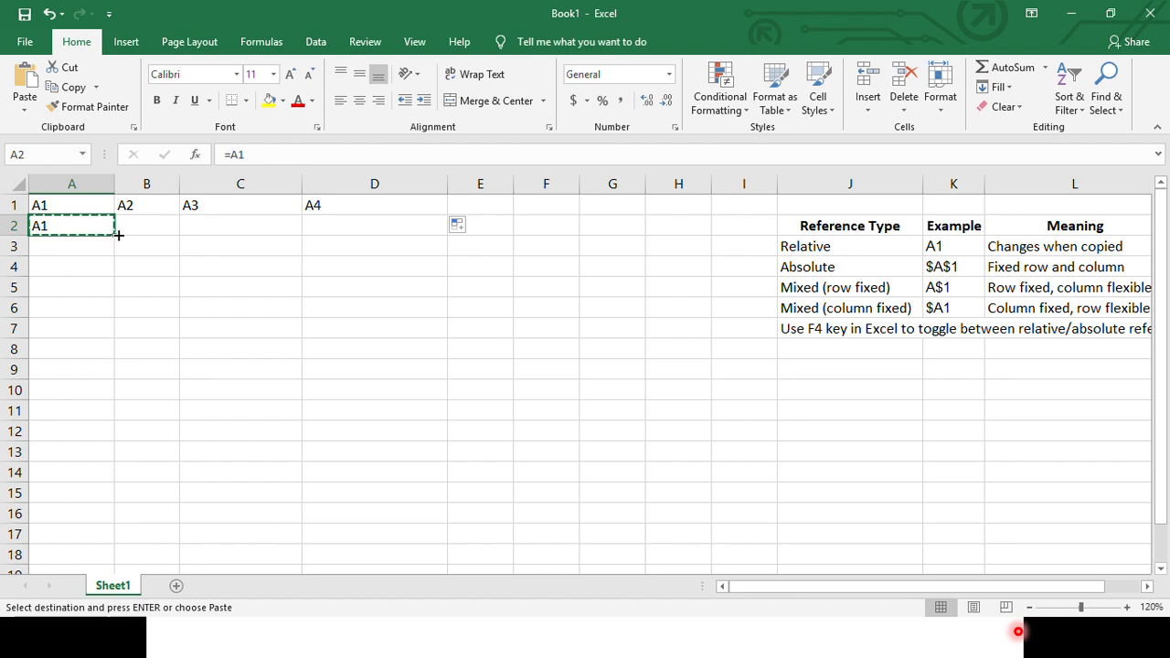
pyautogui.moveTo(117, 237); pyautogui.dragTo(394, 237)
pyautogui.click(90, 266)
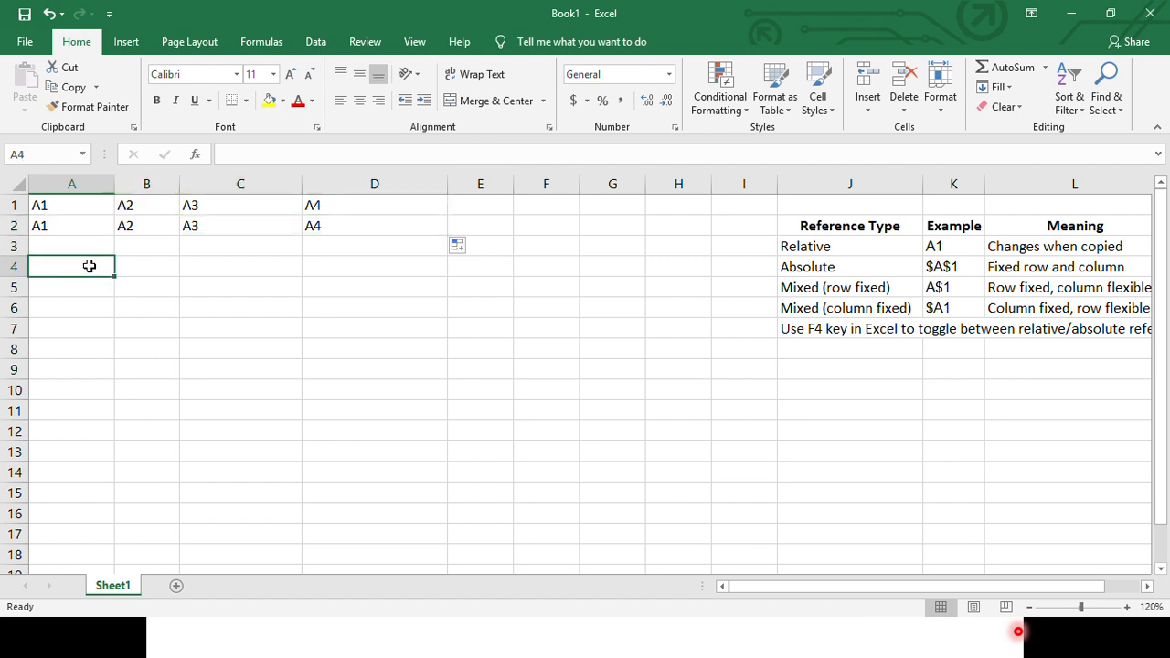
# - Inspect the copied formulas in B2, C2 and D2 to see which cell each one references
pyautogui.moveTo(124, 225); pyautogui.dragTo(353, 225)
pyautogui.click(128, 229)
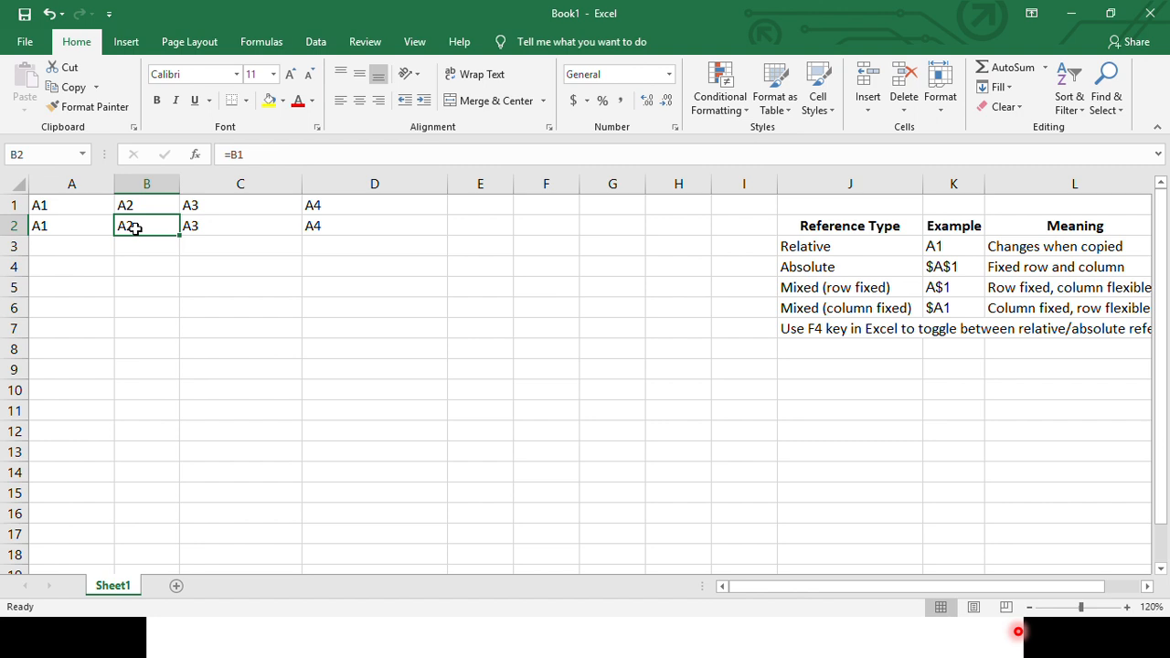
pyautogui.doubleClick(135, 228)
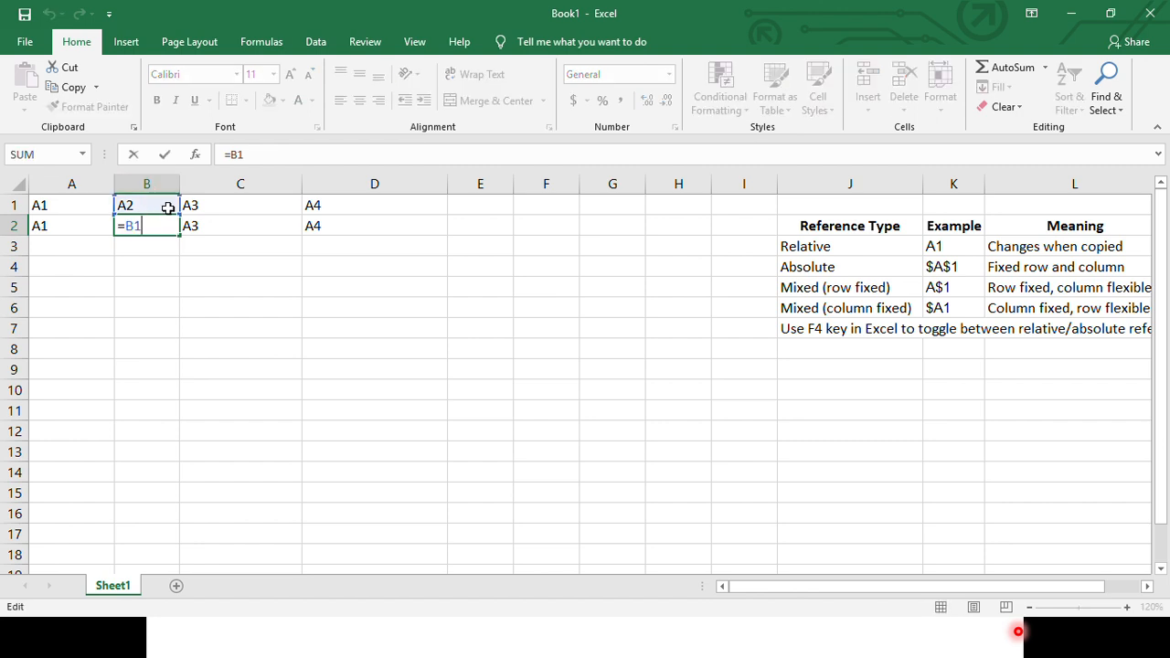
pyautogui.click(207, 225)
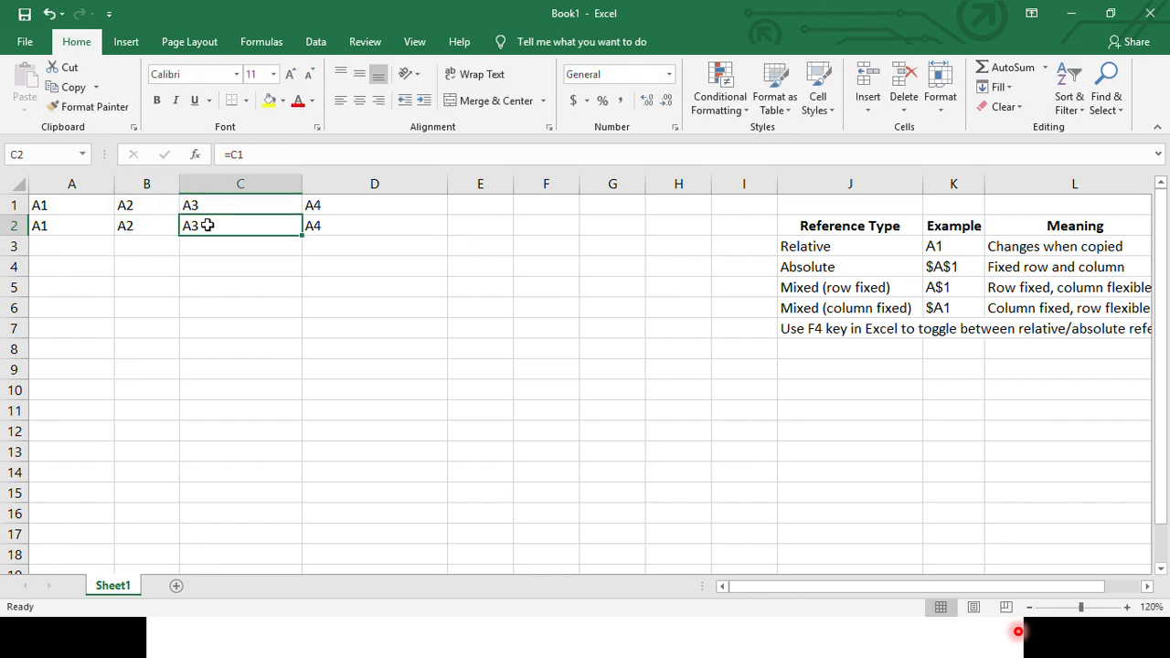
pyautogui.doubleClick(208, 225)
pyautogui.press('Escape')
pyautogui.click(351, 231)
pyautogui.doubleClick(349, 233)
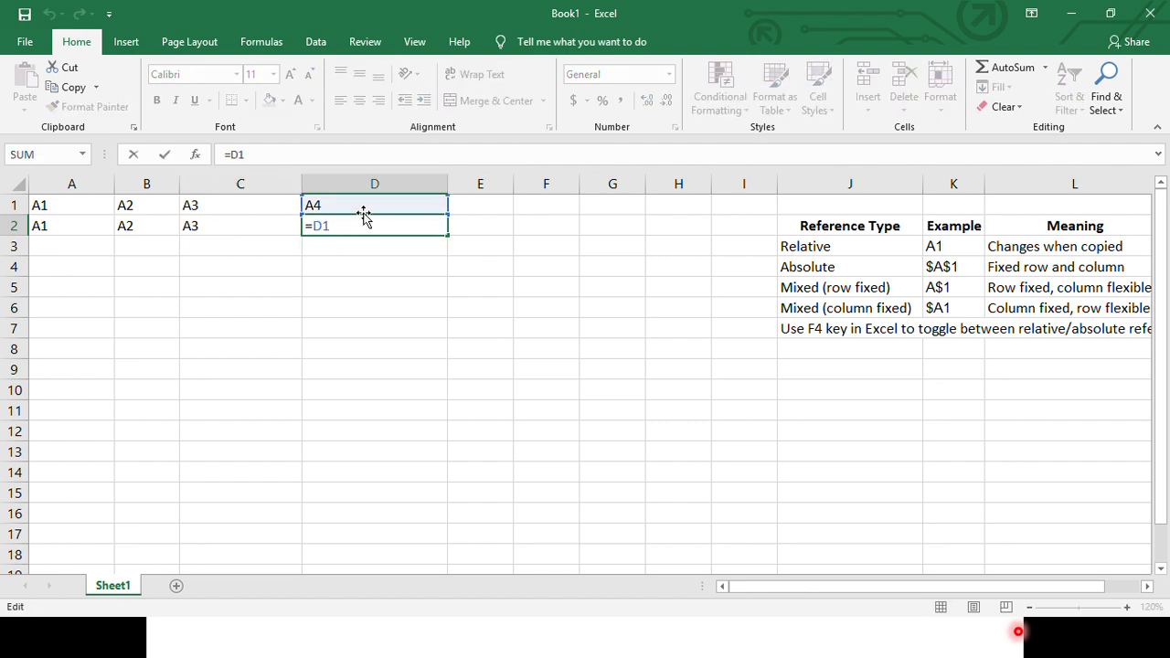
pyautogui.press('Escape')
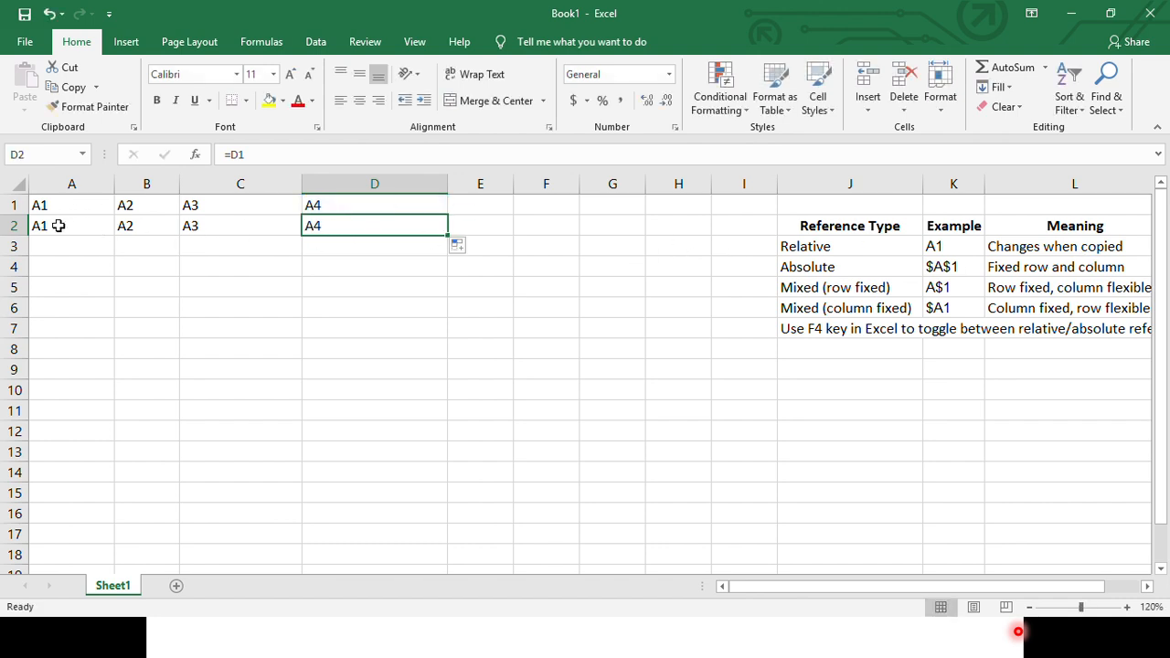
# - Fill the formulas in A2:D2 down through row 7 and inspect the reference in A3
pyautogui.moveTo(57, 226); pyautogui.dragTo(448, 336)
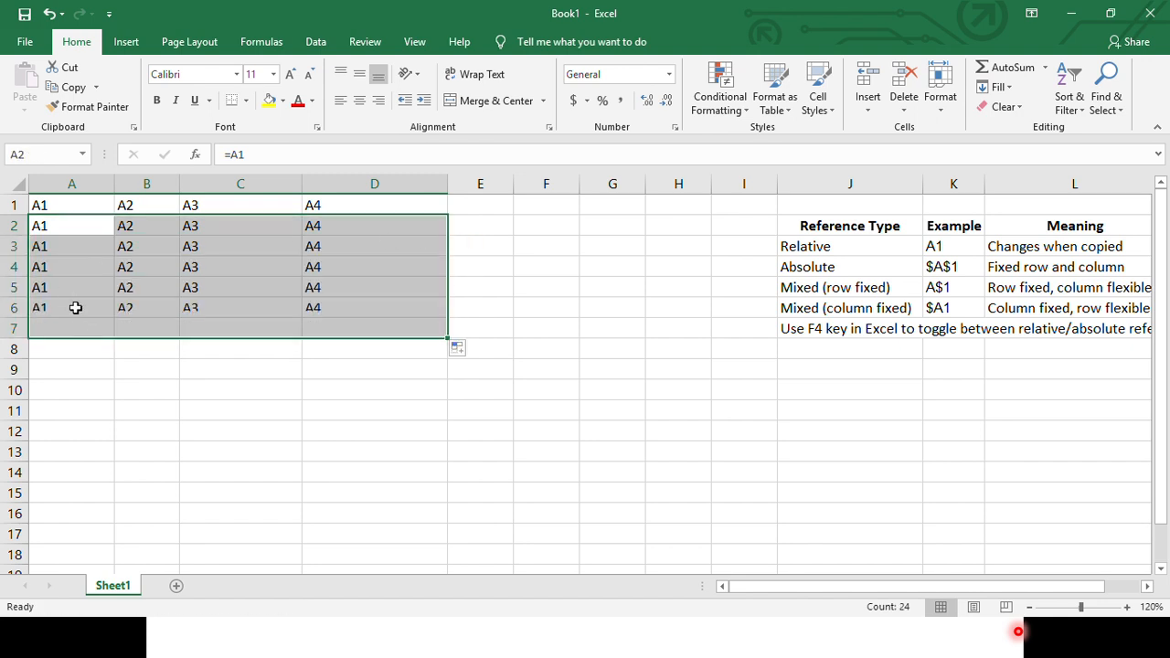
pyautogui.click(71, 251)
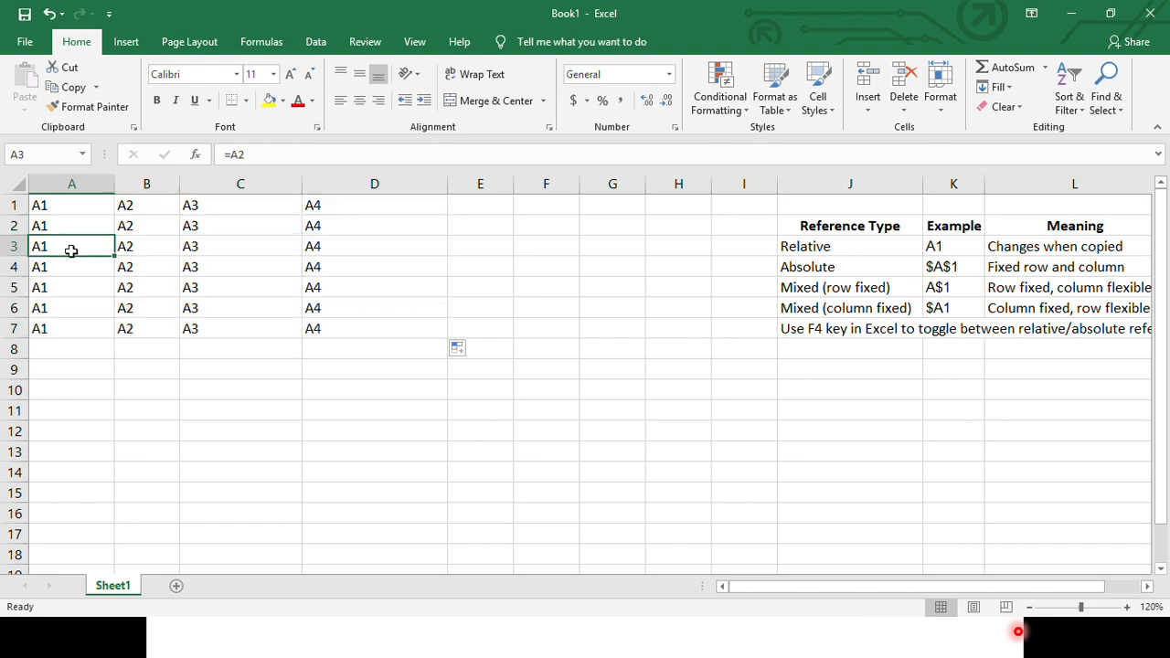
pyautogui.doubleClick(91, 244)
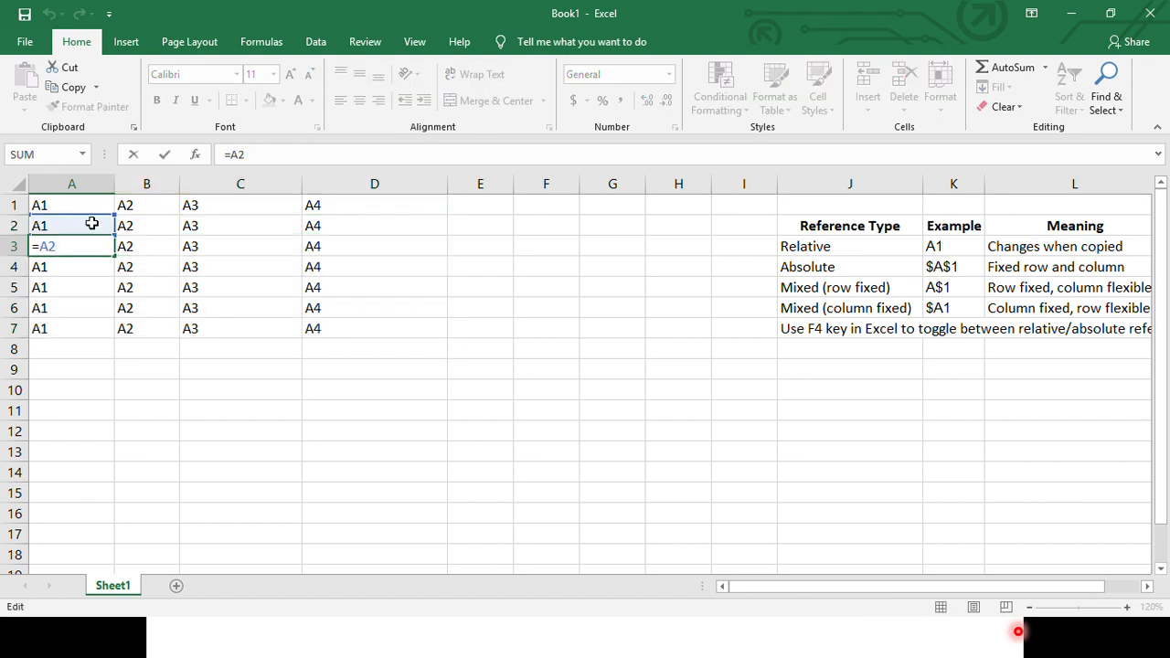
pyautogui.press('Escape')
# - Inspect the formulas in B3, C3, D3 and A4 to see how the relative references shift down the rows
pyautogui.click(128, 245)
pyautogui.doubleClick(131, 242)
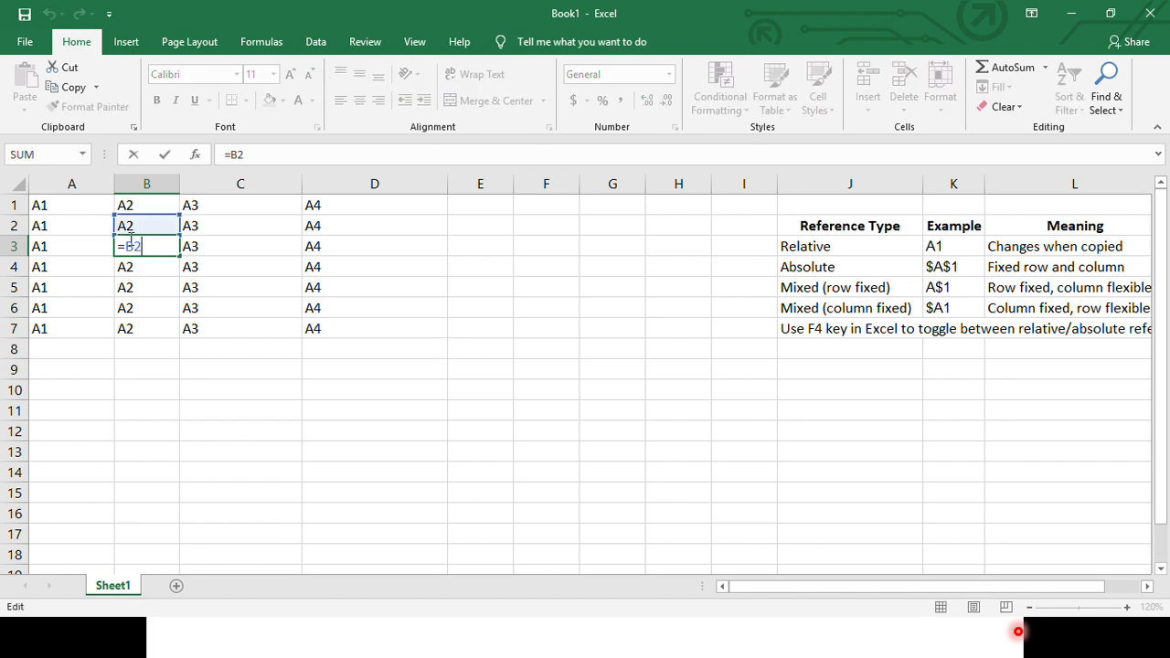
pyautogui.press('Escape')
pyautogui.click(206, 252)
pyautogui.doubleClick(207, 246)
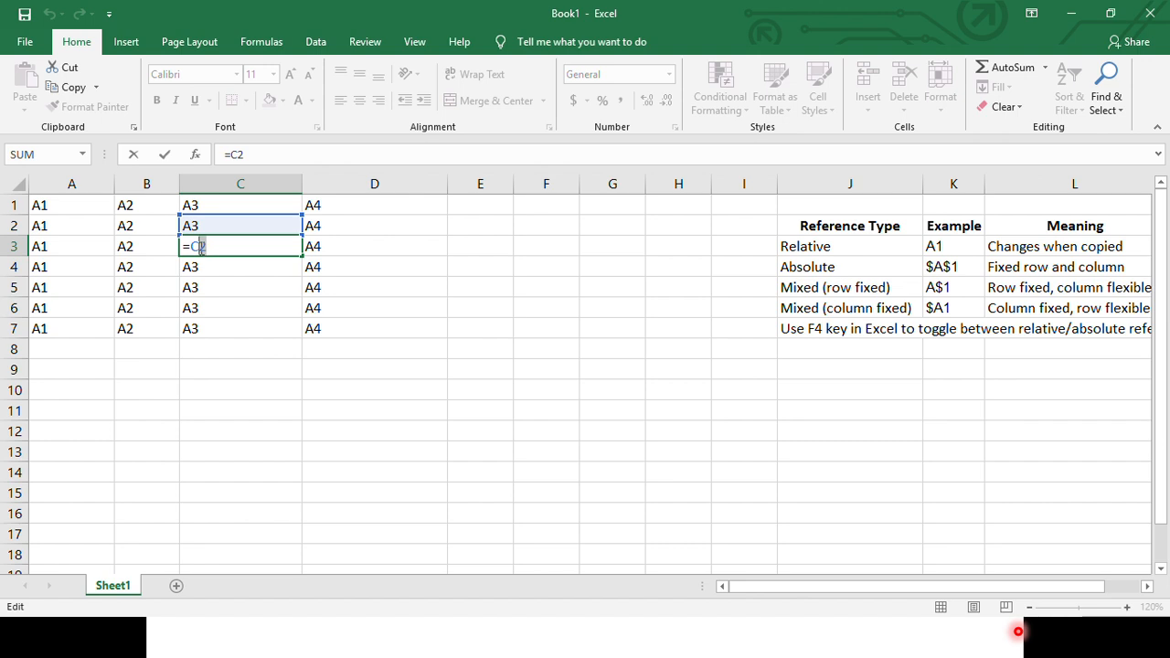
pyautogui.press('Escape')
pyautogui.click(348, 245)
pyautogui.doubleClick(347, 245)
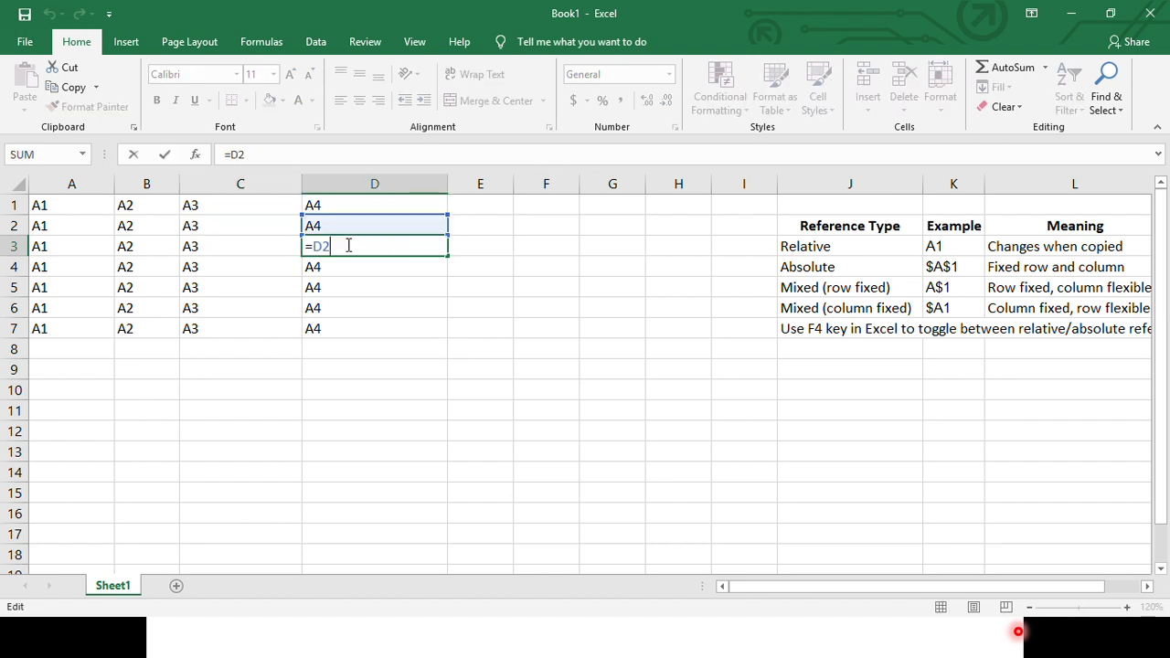
pyautogui.doubleClick(323, 245)
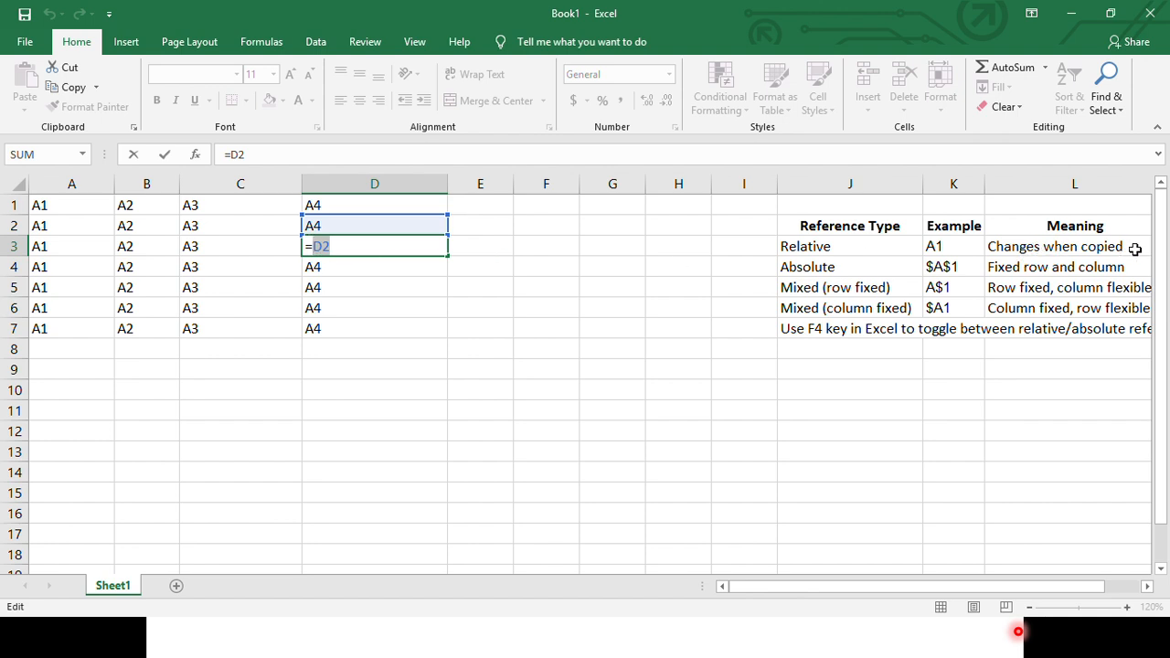
pyautogui.press('Escape')
pyautogui.click(81, 270)
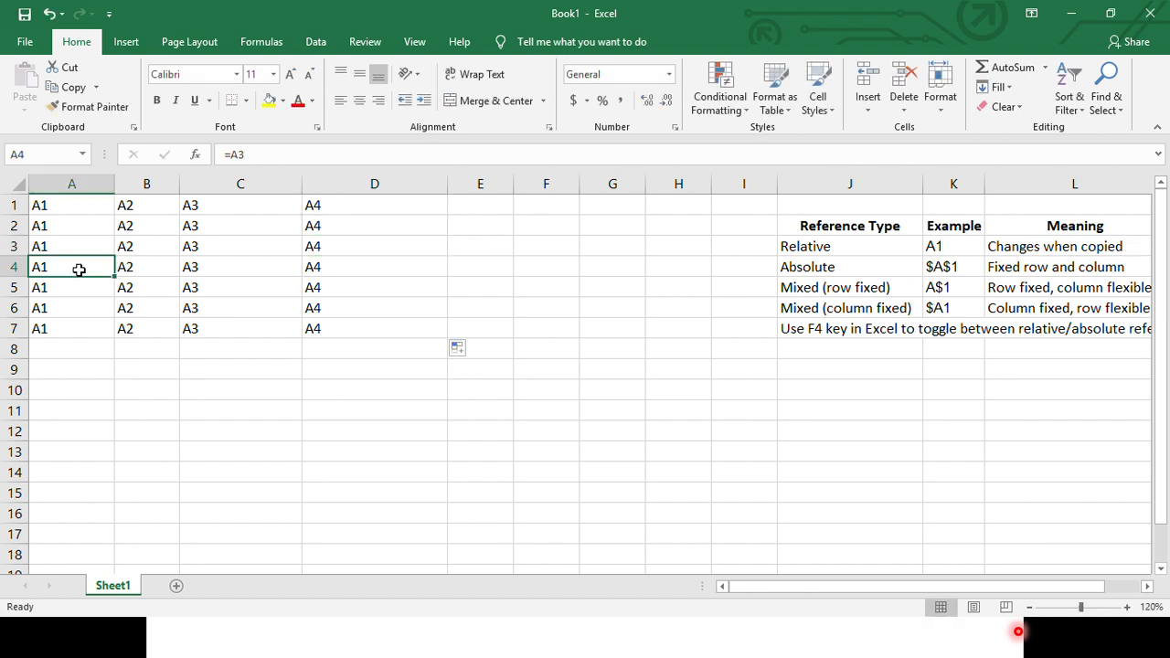
pyautogui.doubleClick(80, 267)
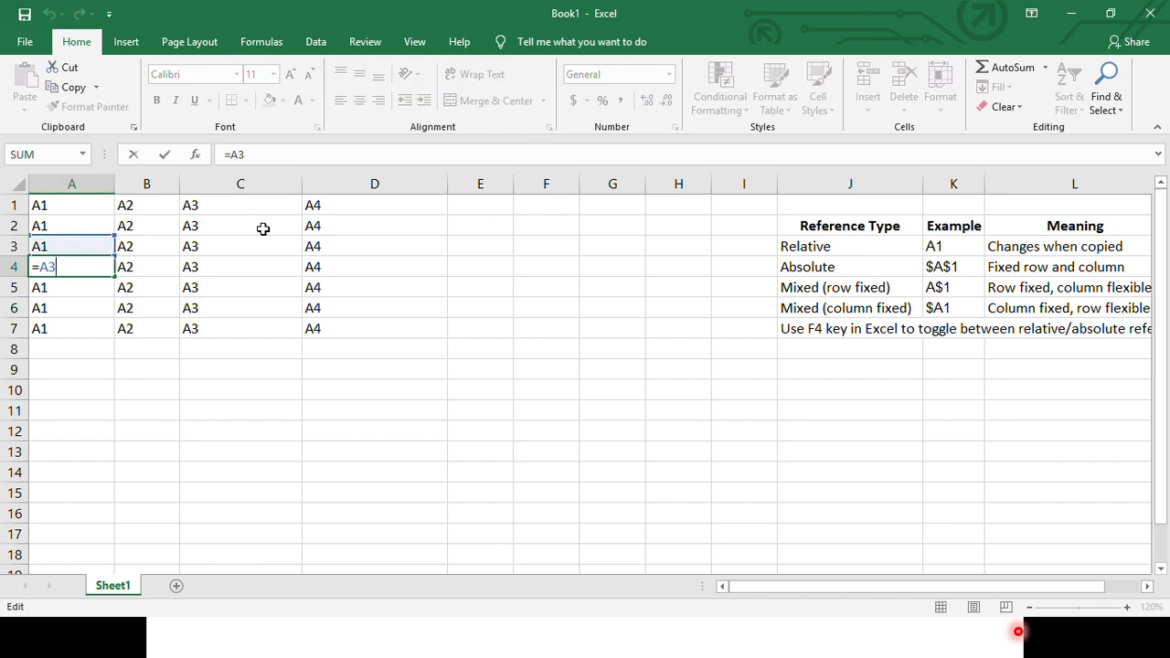
pyautogui.press('Escape')
# - Review the reference table's Absolute row, the F4 toggle note, and the absolute and mixed examples in K4:K6
pyautogui.moveTo(826, 267); pyautogui.dragTo(988, 267)
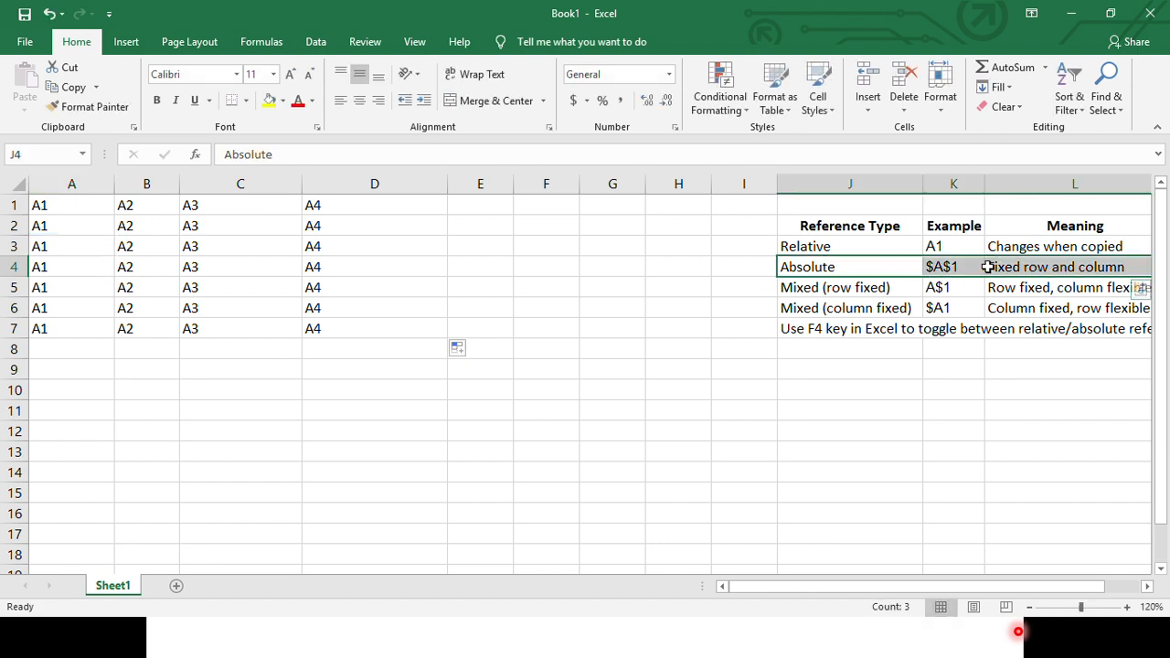
pyautogui.click(77, 227)
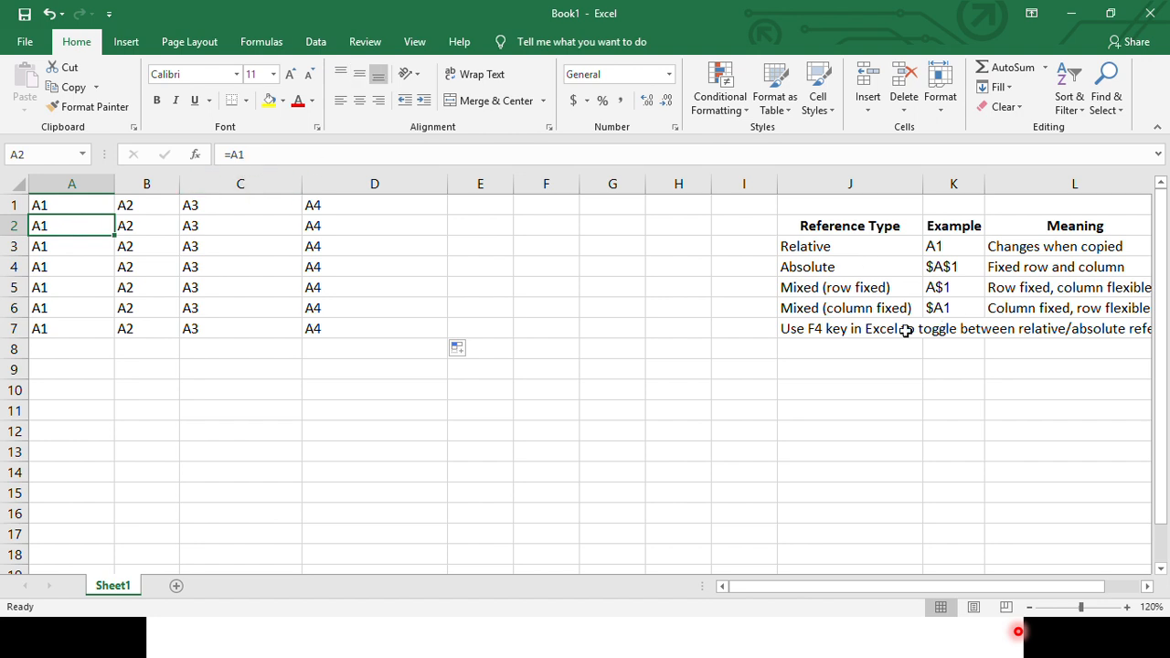
pyautogui.click(830, 330)
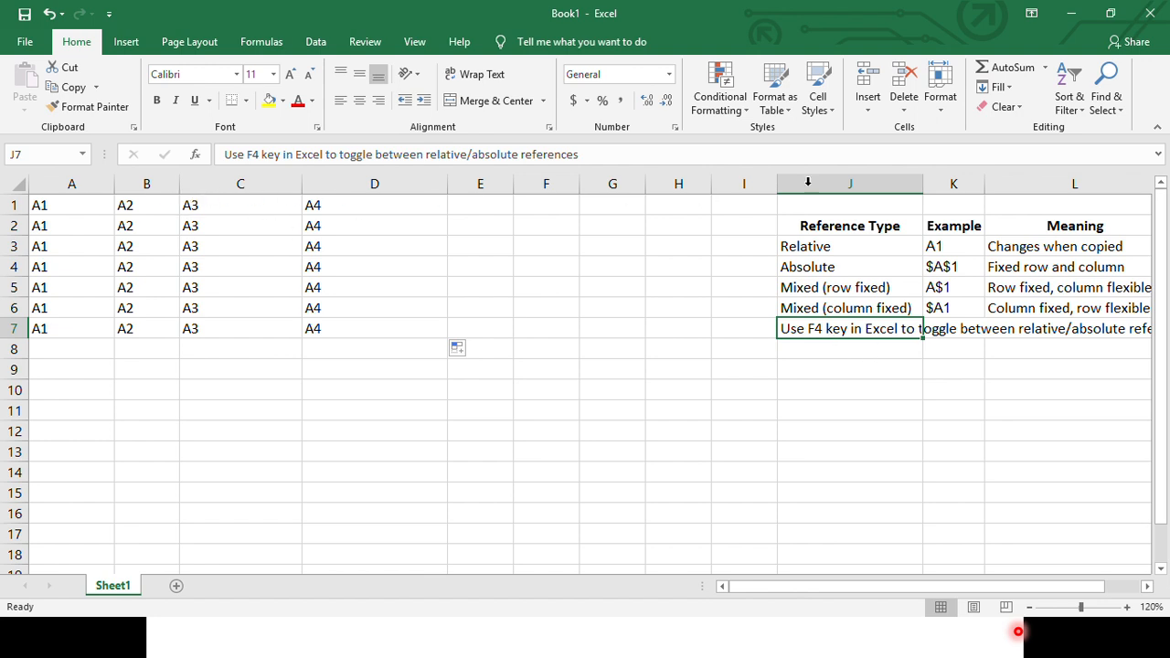
pyautogui.moveTo(953, 266); pyautogui.dragTo(954, 306)
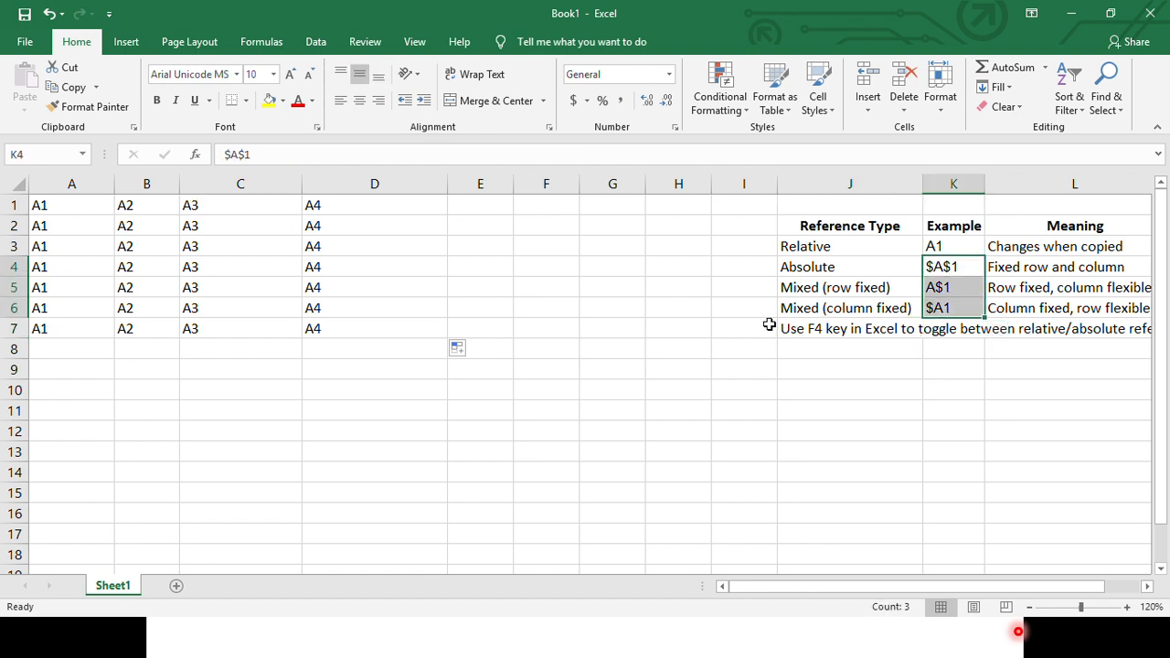
# - Convert the relative reference in A2's formula to the absolute reference $A$1, with the formula bar expanded
pyautogui.click(87, 209)
pyautogui.click(60, 228)
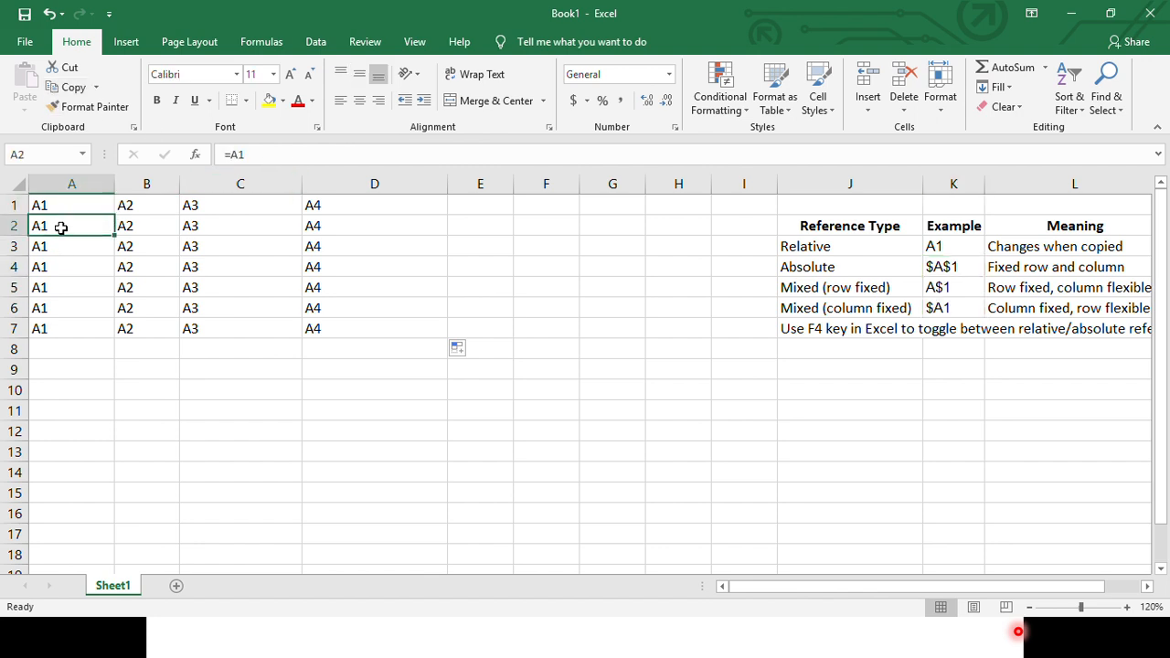
pyautogui.click(270, 154)
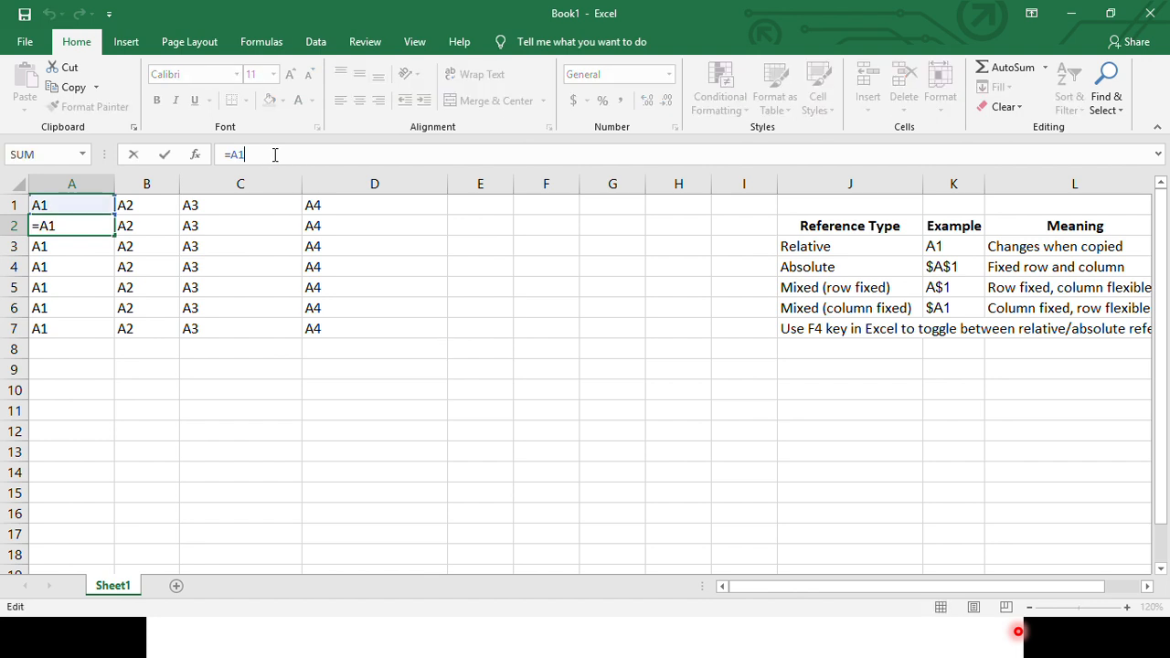
pyautogui.click(1157, 157)
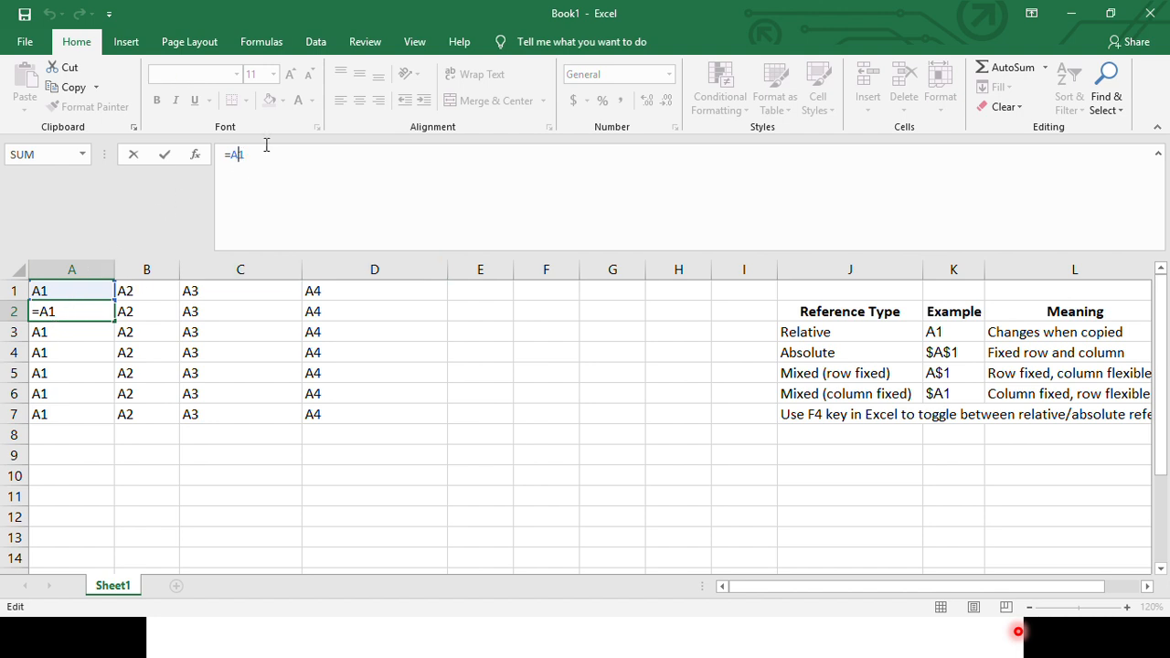
pyautogui.moveTo(245, 154); pyautogui.dragTo(234, 155)
pyautogui.click(244, 156)
pyautogui.press('F4')
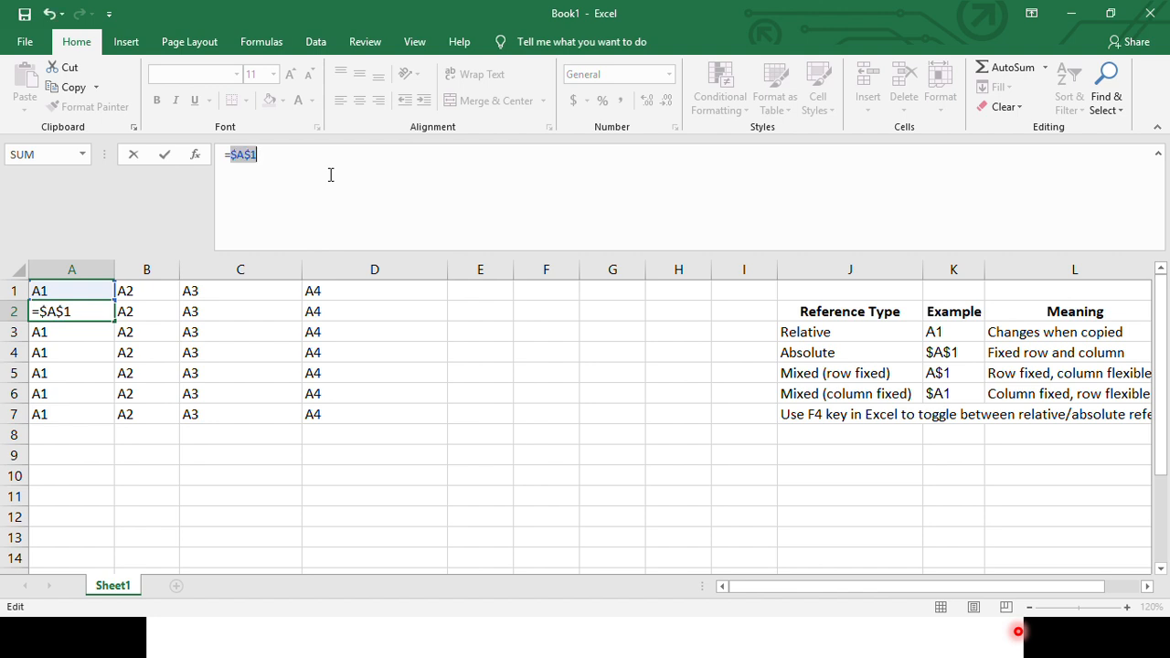
pyautogui.click(261, 154)
pyautogui.press('Return')
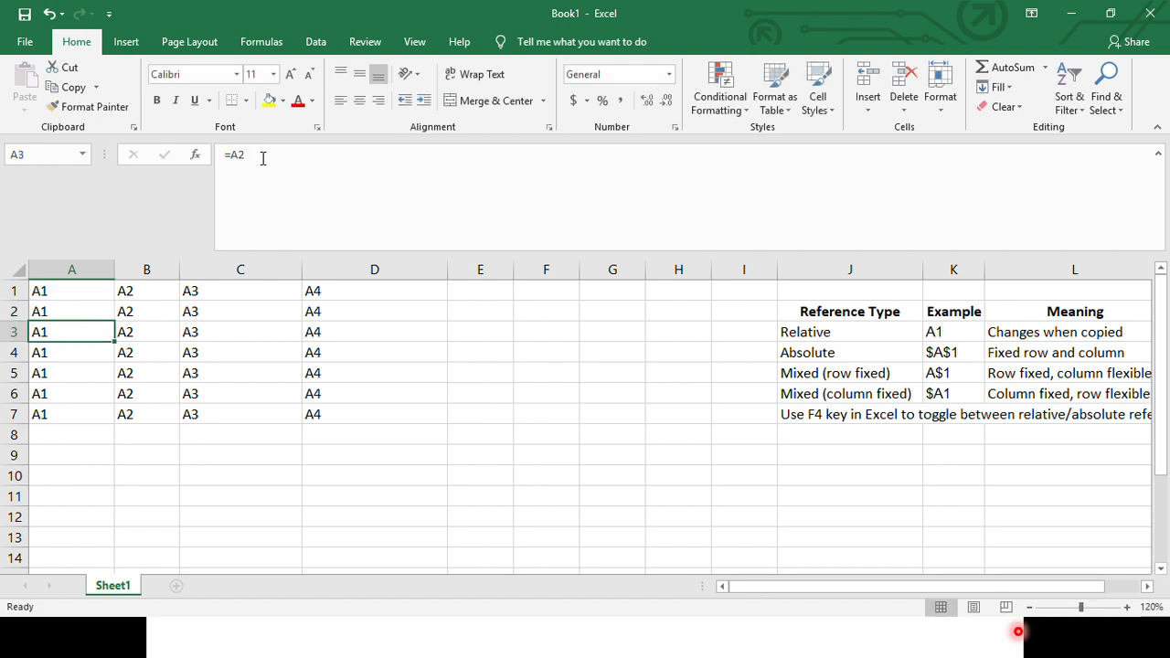
# - Fill A2's absolute-reference formula across to column D and down through row 7
pyautogui.click(78, 307)
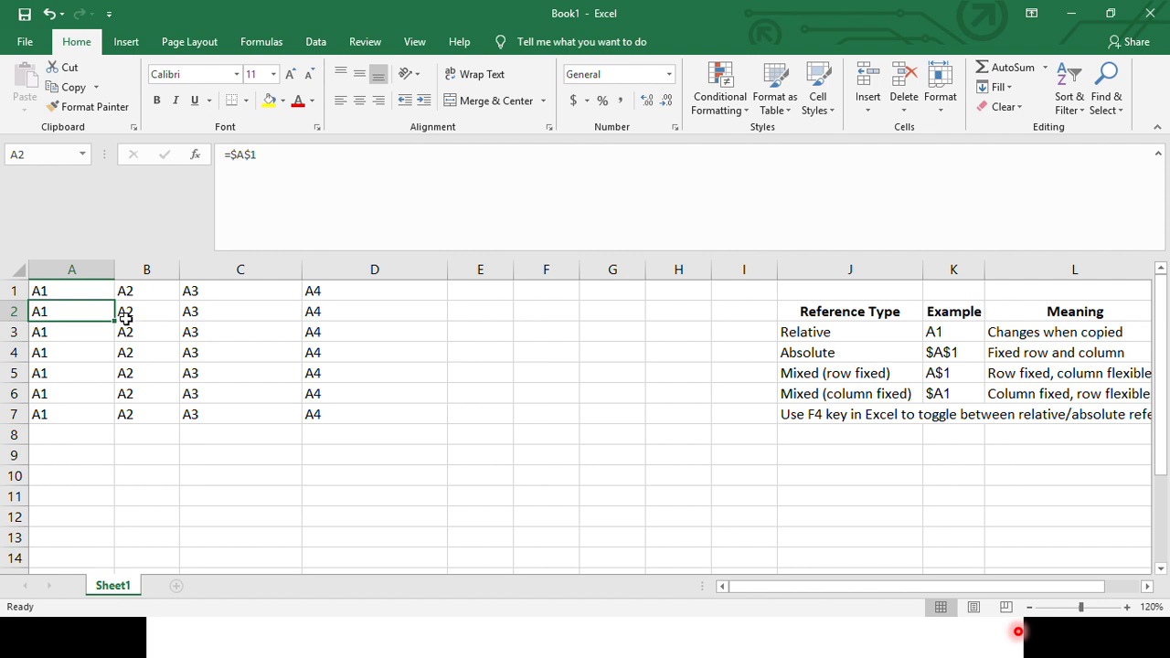
pyautogui.moveTo(116, 321); pyautogui.dragTo(448, 416)
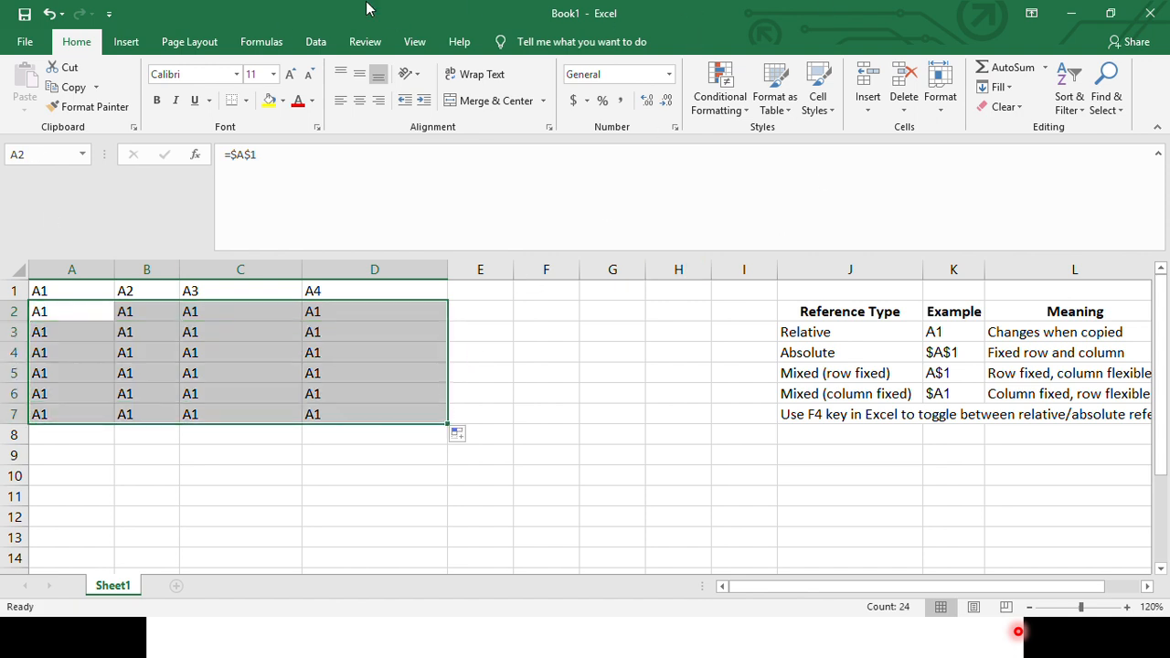
pyautogui.click(73, 313)
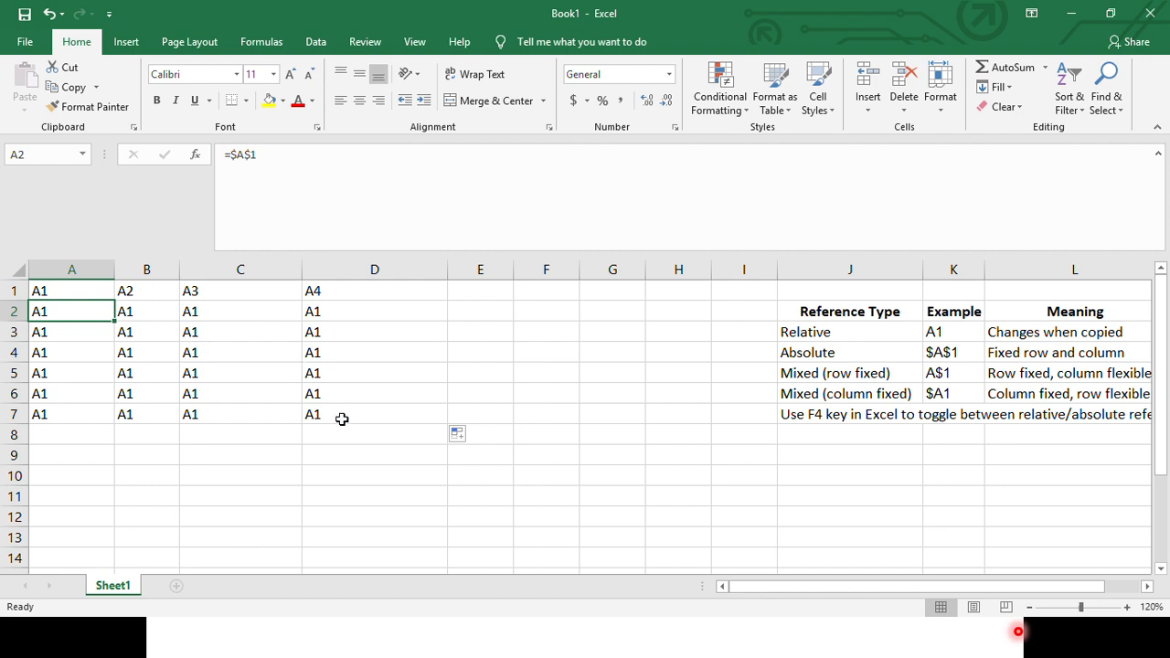
# - Compare source cell A1 with the absolute formulas in A2 and B2
pyautogui.click(46, 292)
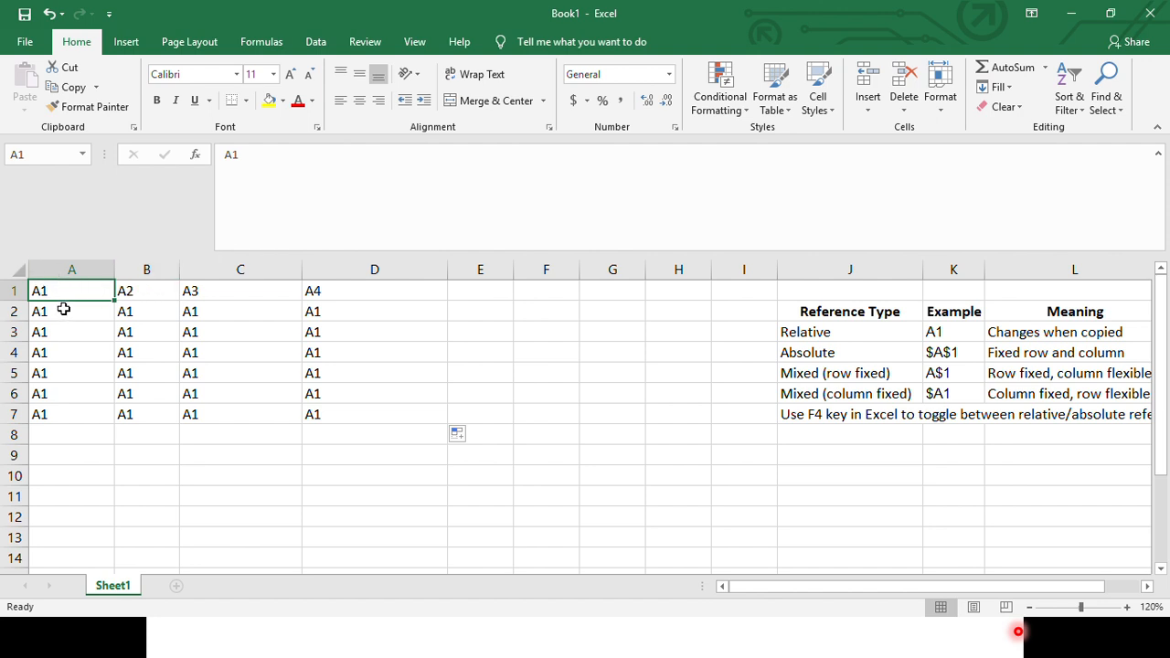
pyautogui.click(128, 313)
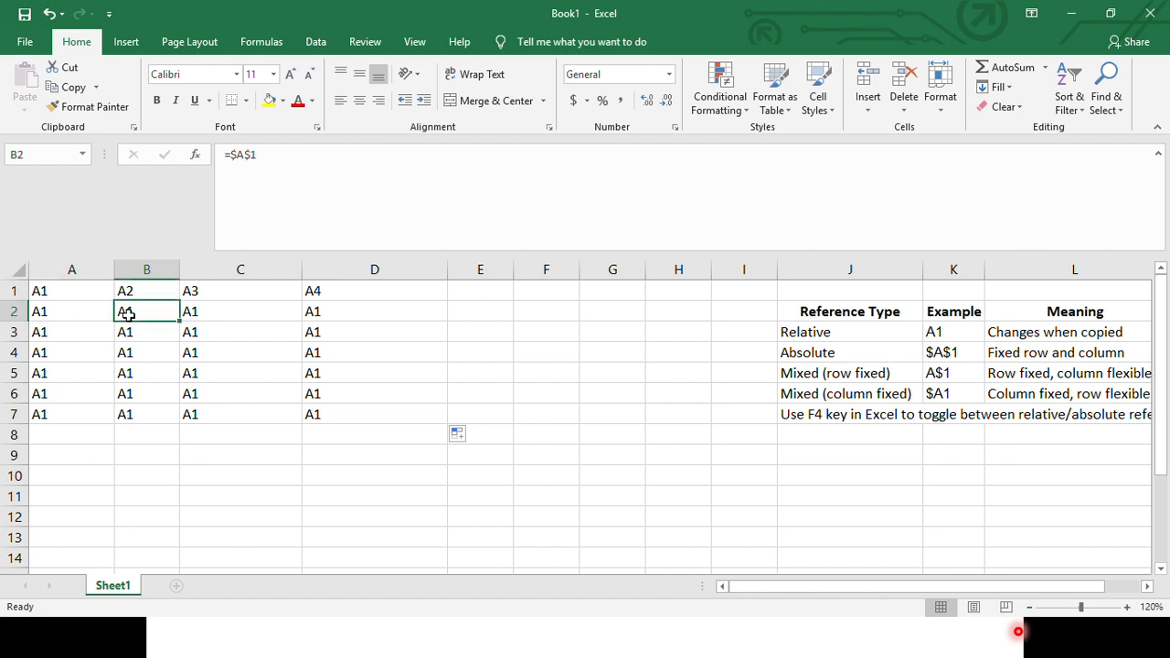
pyautogui.moveTo(128, 312); pyautogui.dragTo(544, 327)
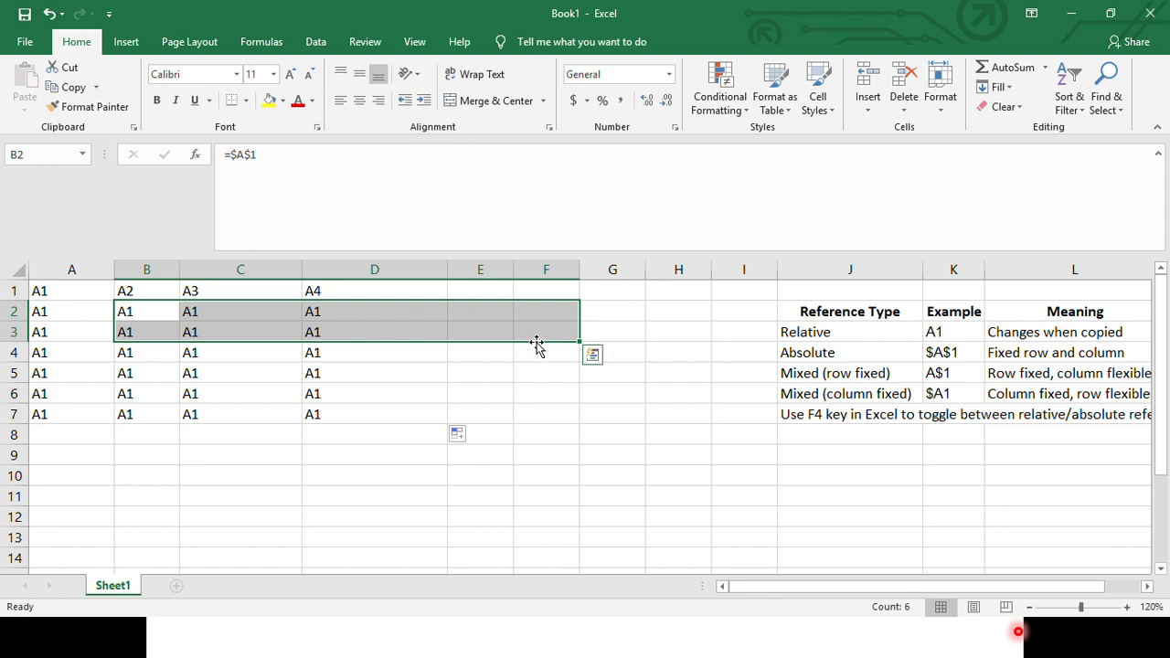
pyautogui.click(59, 311)
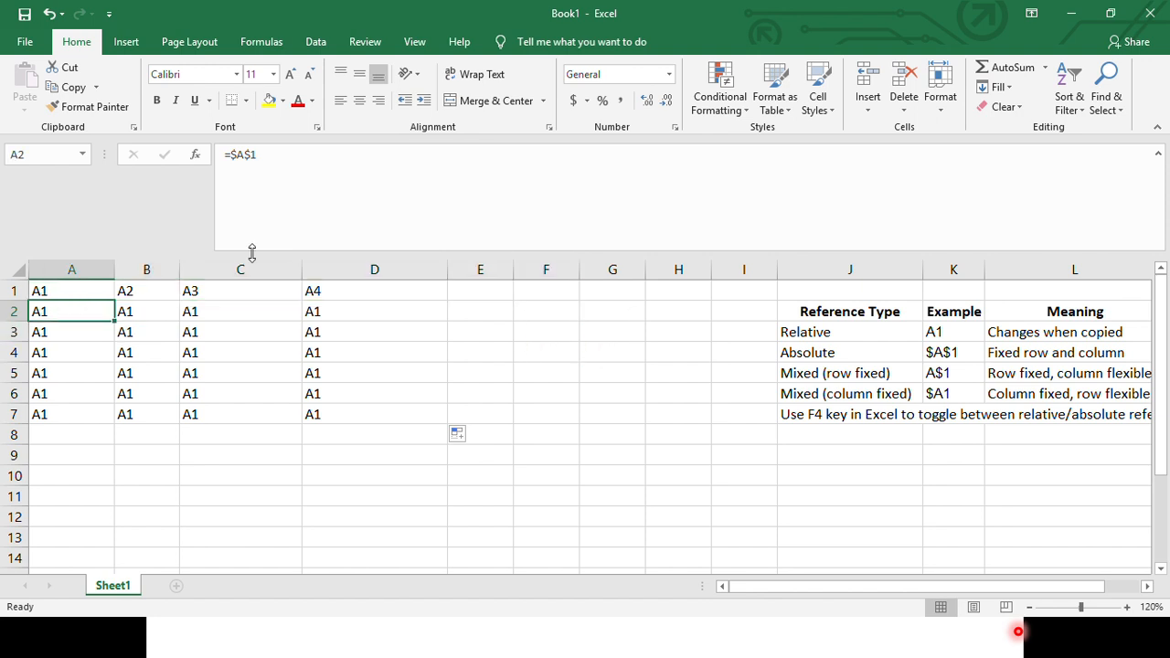
pyautogui.click(50, 293)
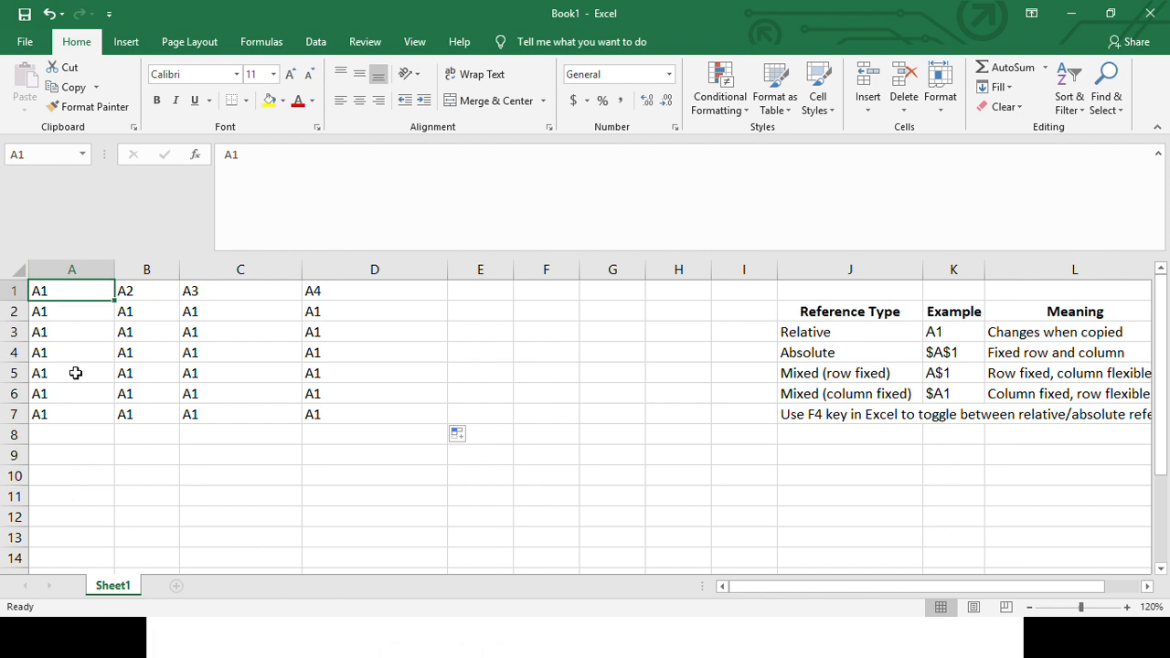
pyautogui.click(494, 331)
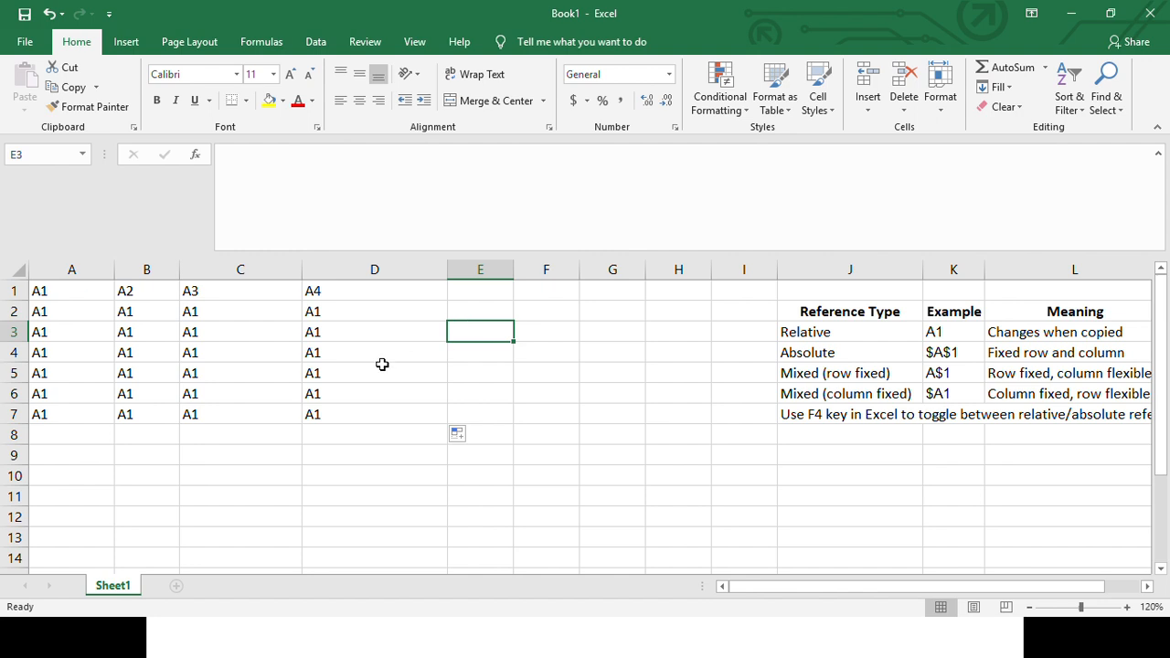
pyautogui.click(81, 286)
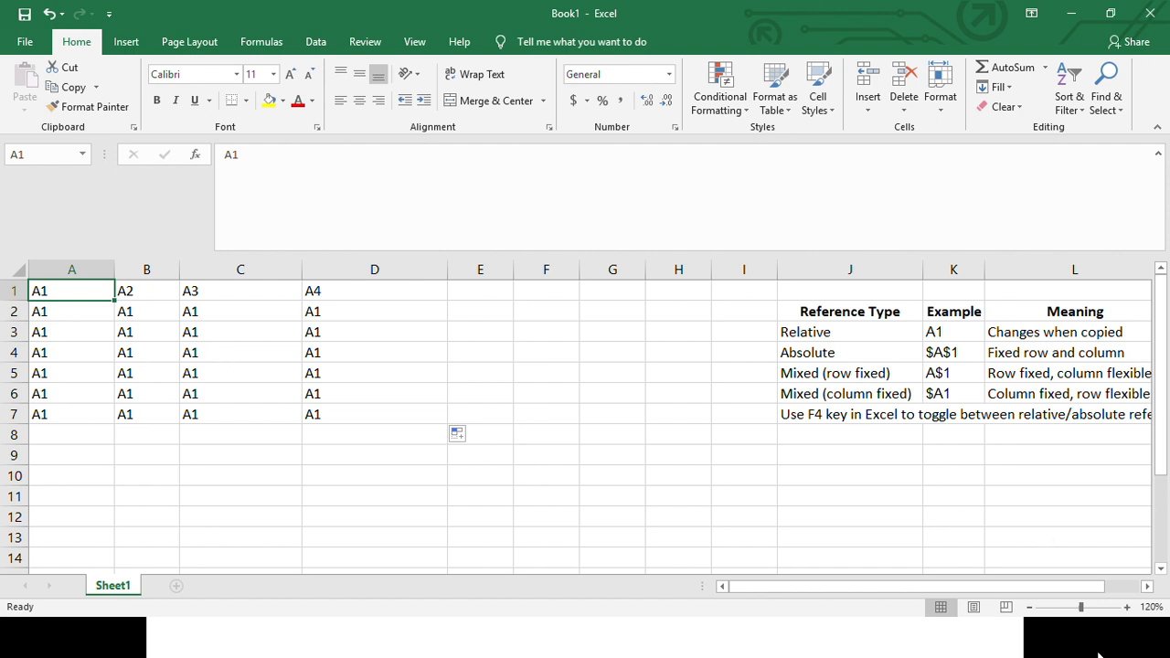
# - Inspect the absolute formulas in B4 and across A2:D2 to see which cell each one references
pyautogui.click(139, 353)
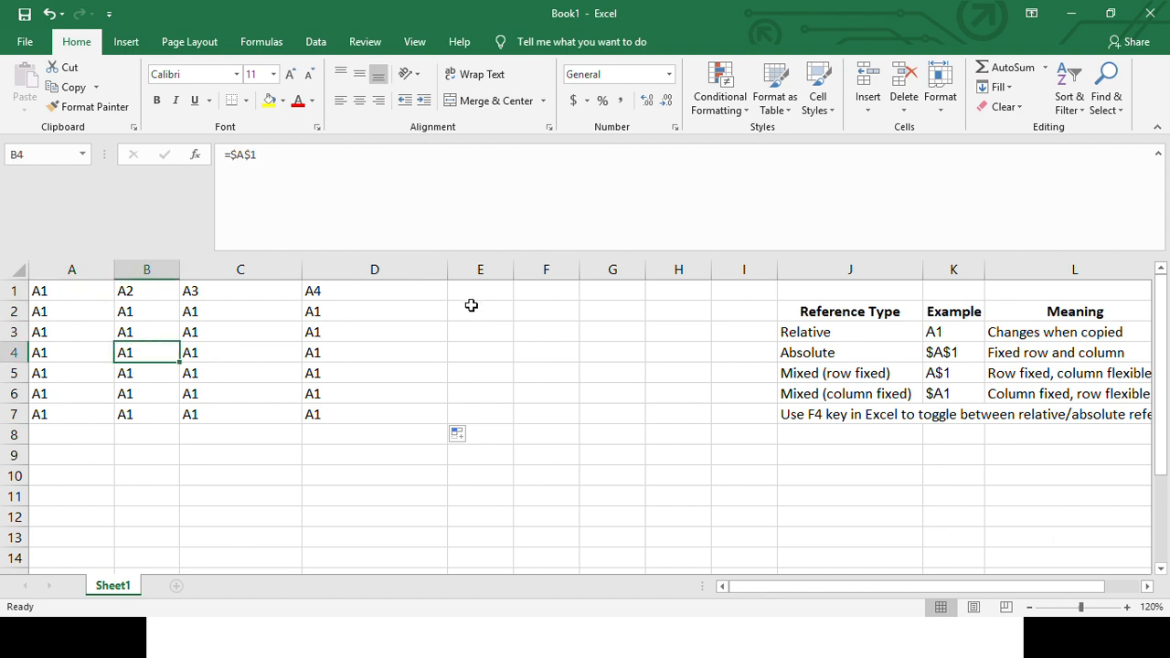
pyautogui.click(123, 311)
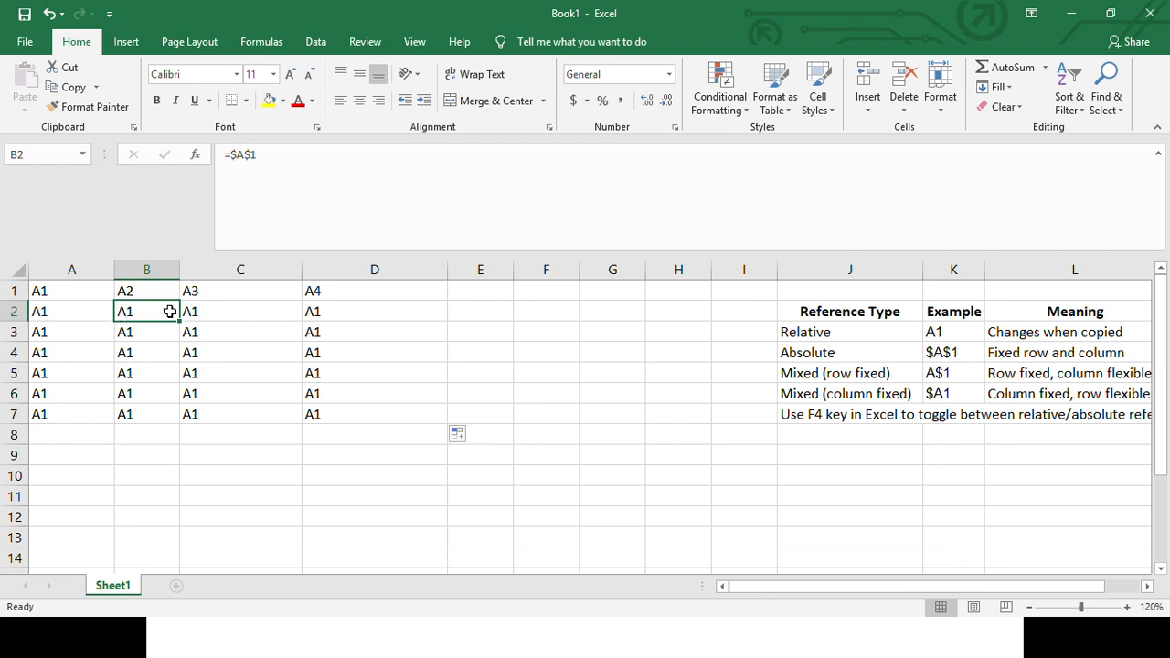
pyautogui.click(70, 315)
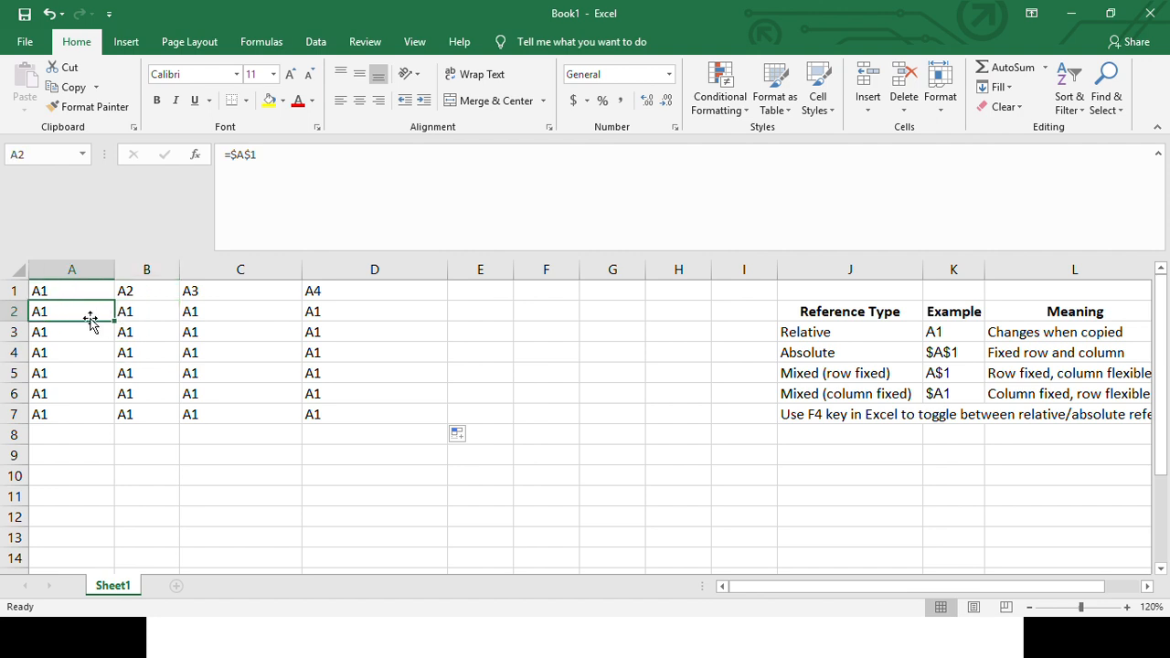
pyautogui.click(127, 308)
pyautogui.click(102, 310)
pyautogui.click(133, 316)
pyautogui.click(228, 306)
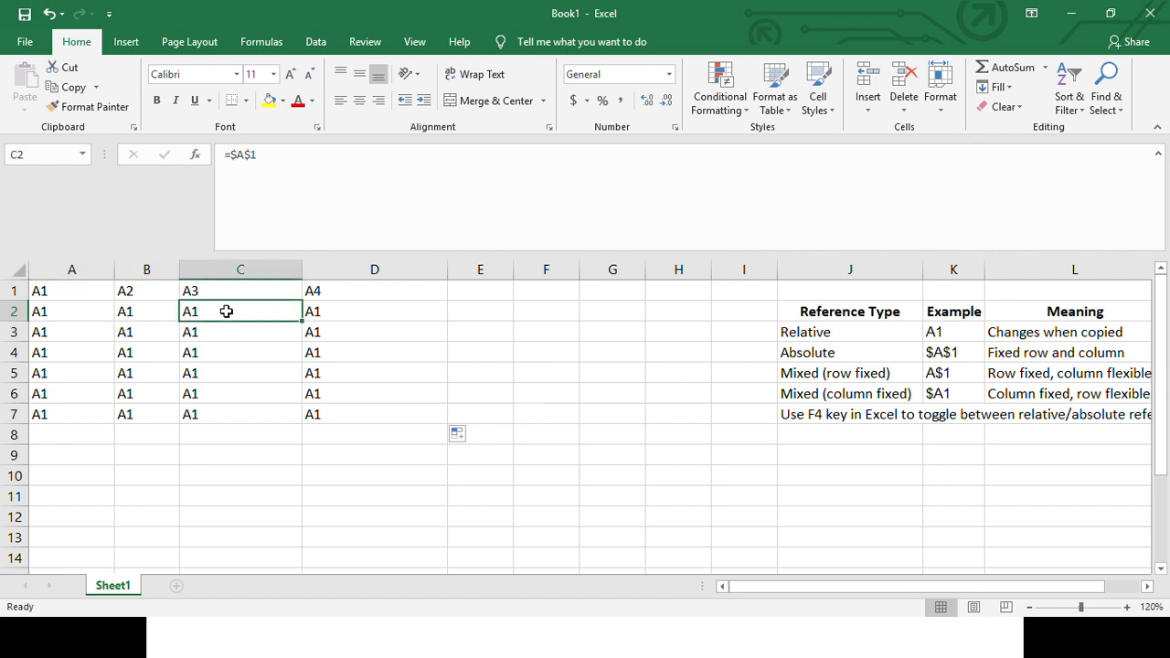
pyautogui.click(311, 309)
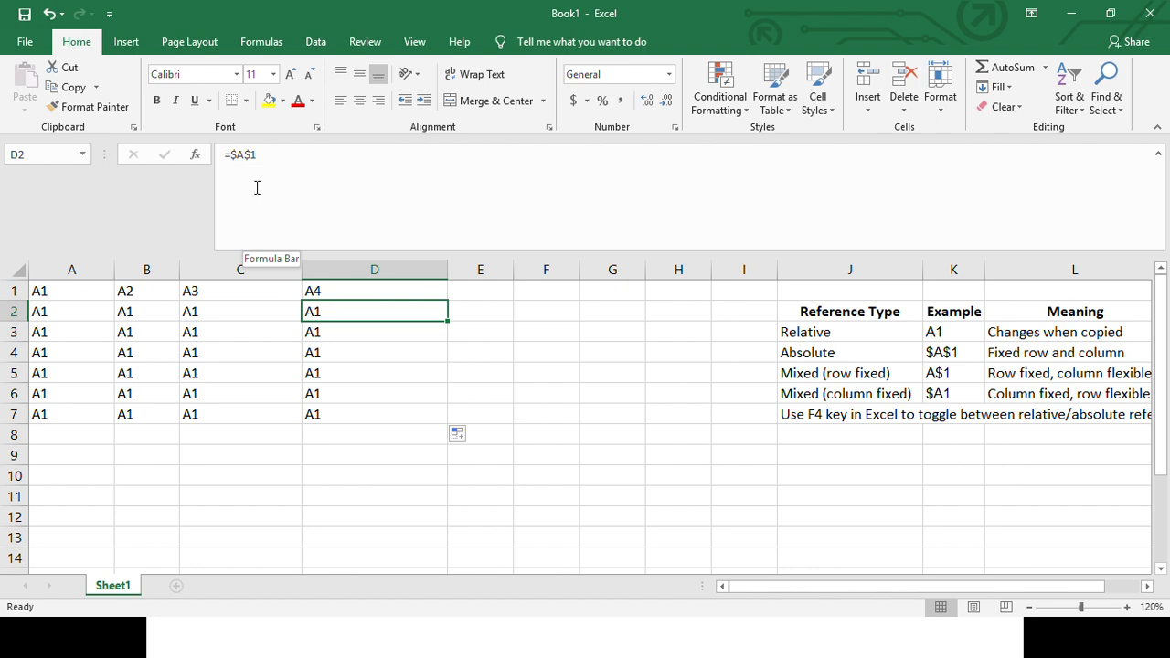
pyautogui.click(86, 308)
pyautogui.moveTo(86, 287); pyautogui.dragTo(308, 413)
# - Highlight the Relative and Absolute entries in J3:K4 with a yellow fill
pyautogui.moveTo(831, 334); pyautogui.dragTo(964, 353)
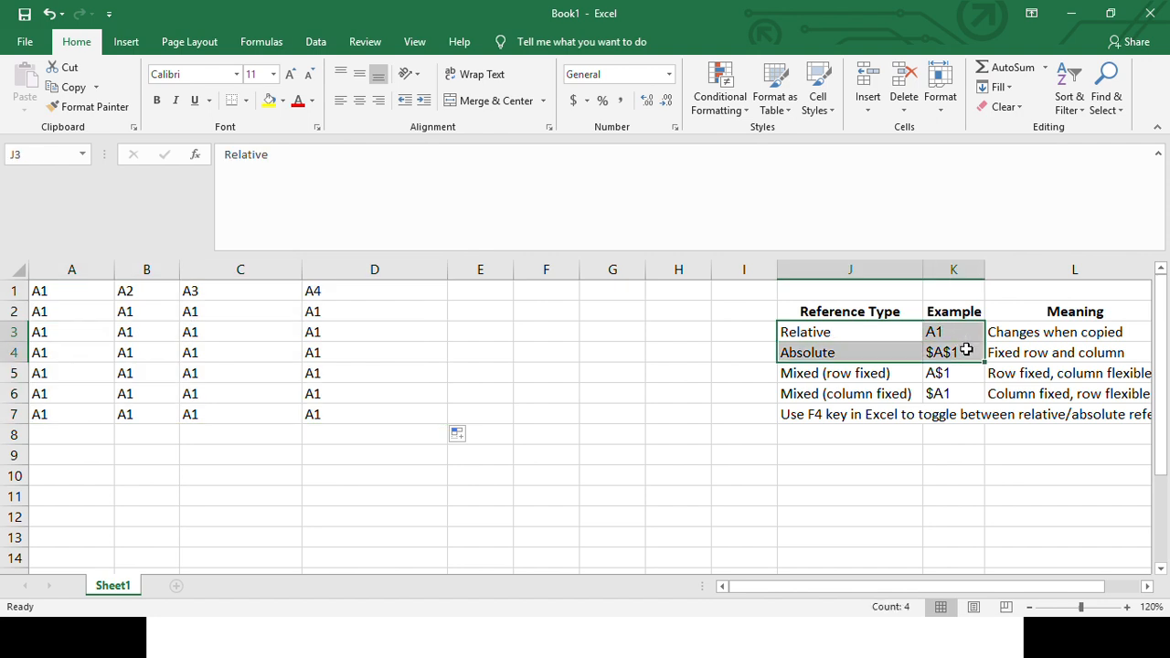
pyautogui.click(275, 102)
pyautogui.click(859, 366)
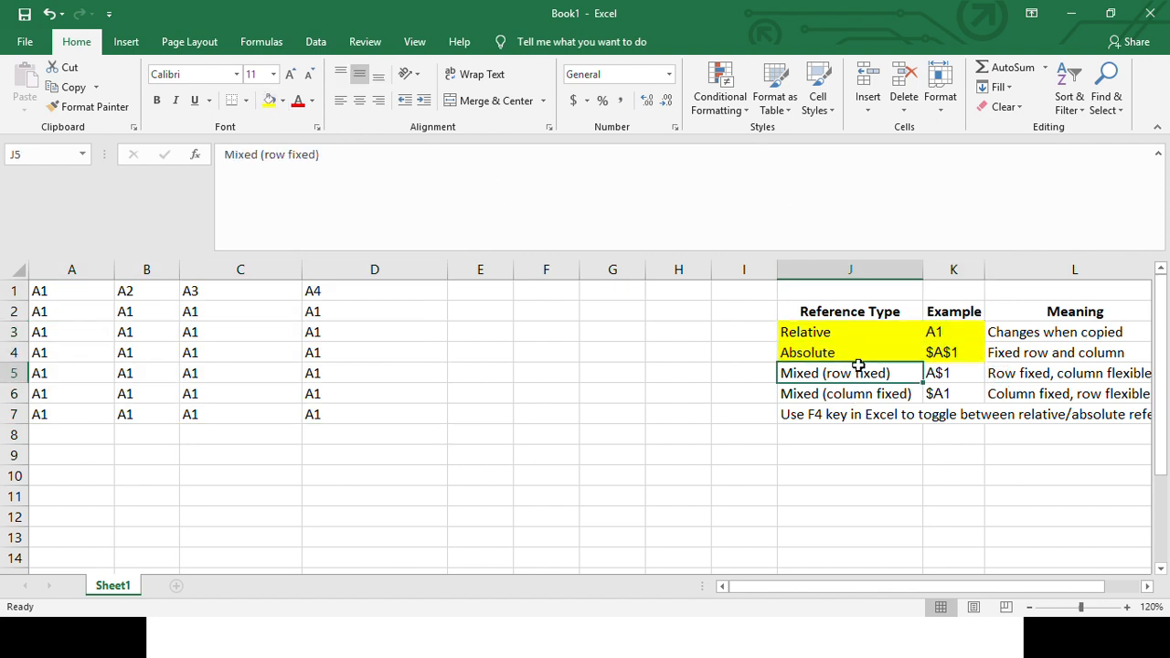
# - Review the Mixed (row fixed) example in J5:K5 against rows 1 and 2 and the formulas in A2 and A3
pyautogui.moveTo(810, 373); pyautogui.dragTo(974, 375)
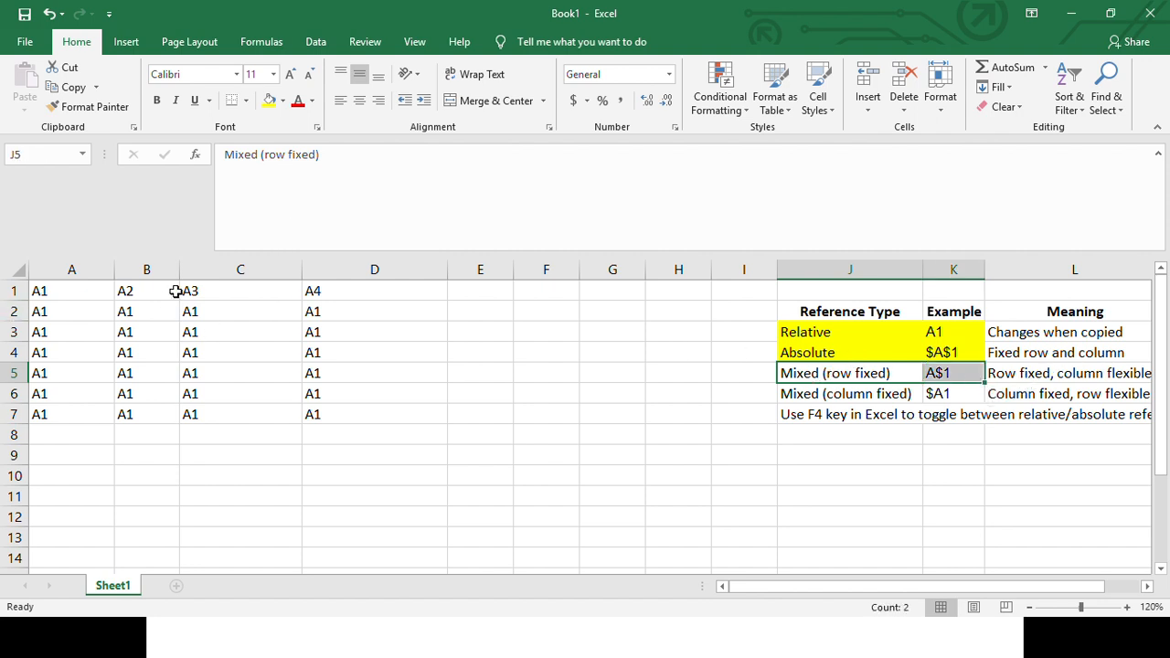
pyautogui.click(13, 290)
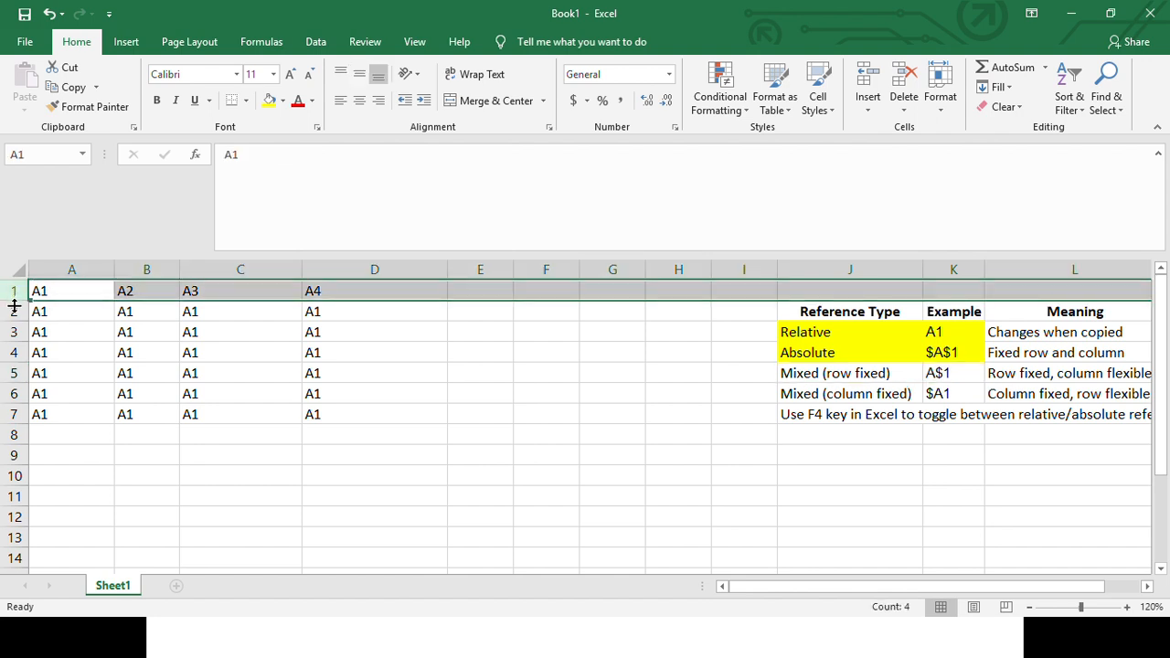
pyautogui.click(14, 311)
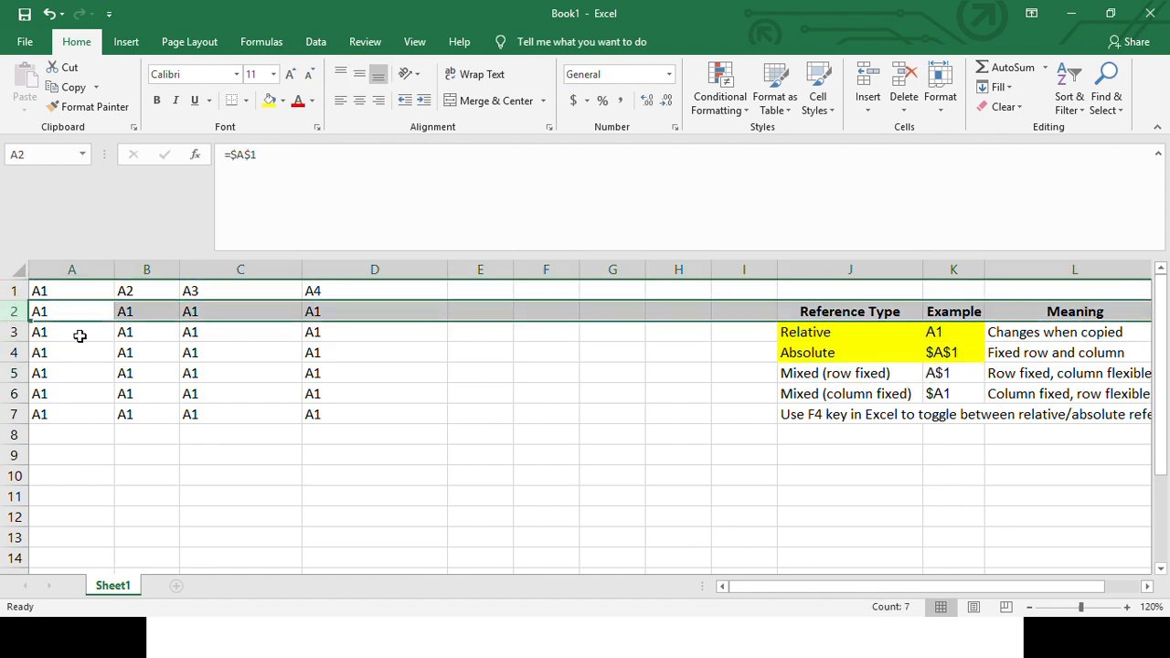
pyautogui.click(102, 369)
pyautogui.click(70, 314)
pyautogui.click(70, 338)
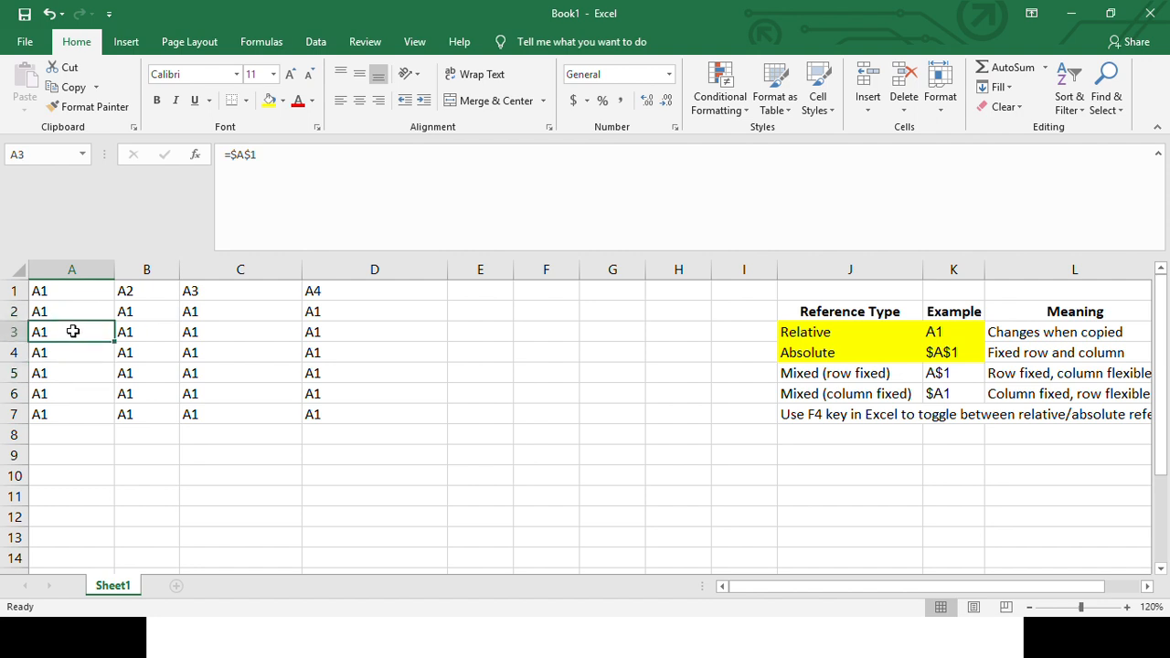
# - Change the formula in A2 to the relative reference =A1
pyautogui.click(68, 312)
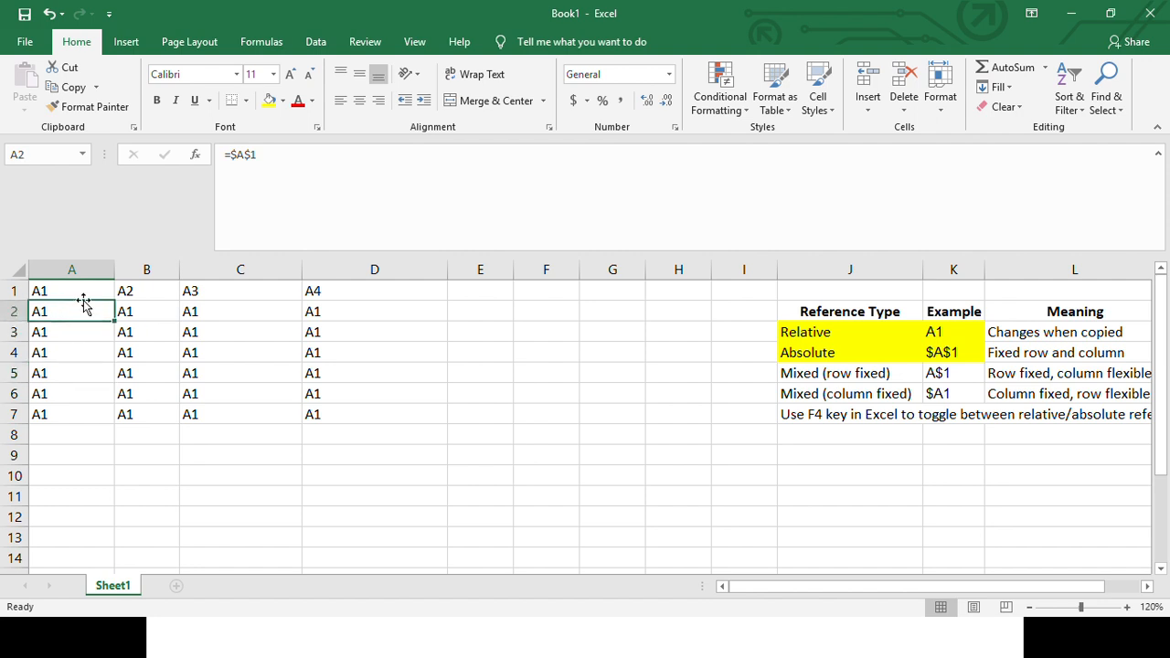
pyautogui.moveTo(275, 159); pyautogui.dragTo(235, 161)
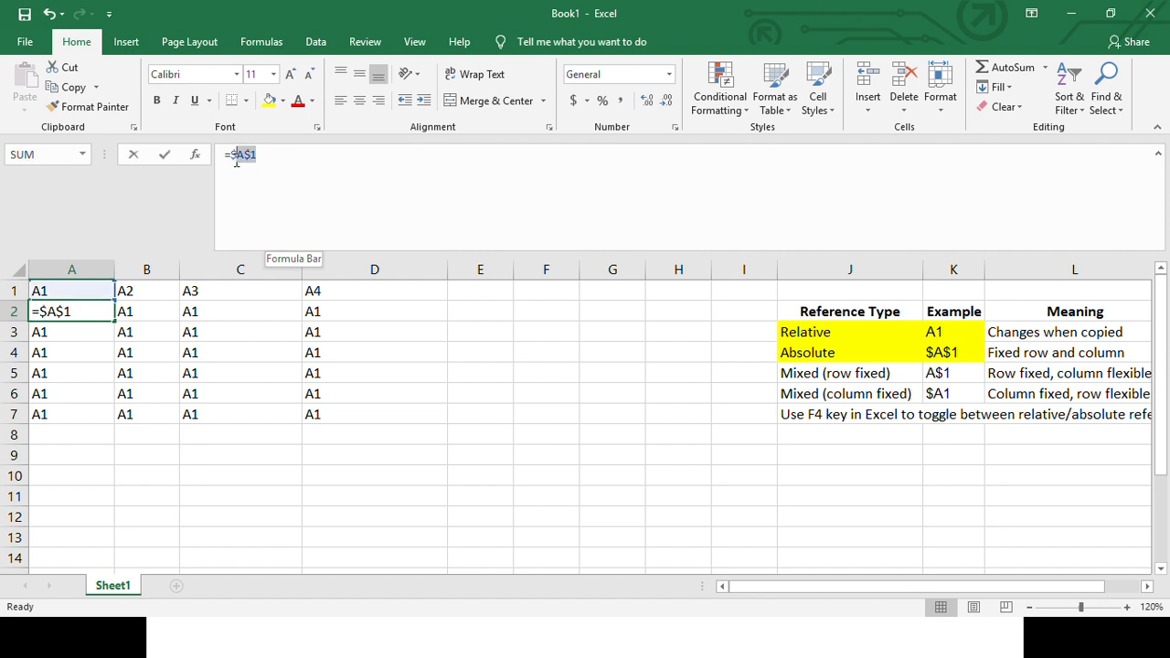
pyautogui.write('A1')
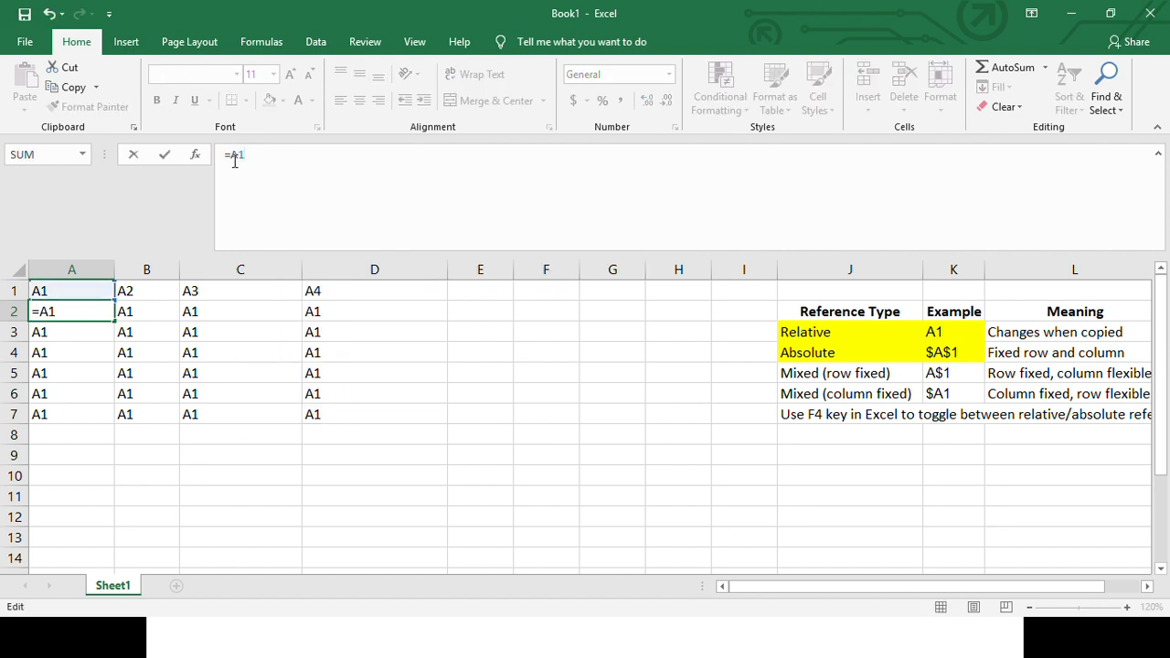
pyautogui.press('Return')
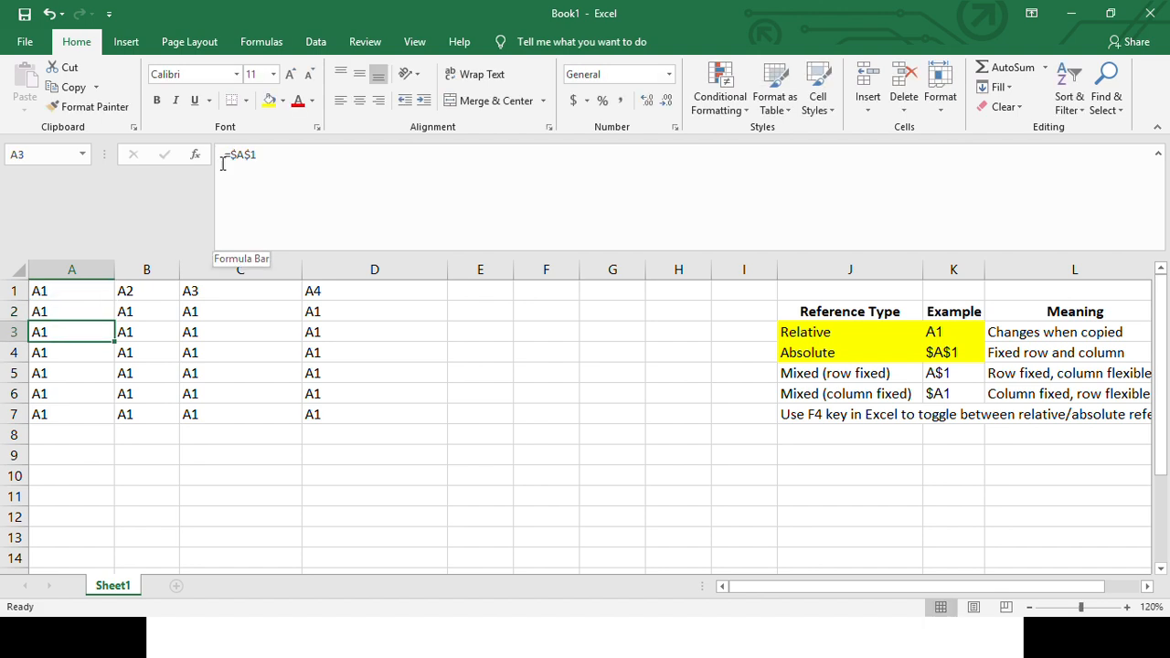
# - Fill A2's relative formula across through D2 and inspect the reference in B2
pyautogui.click(83, 311)
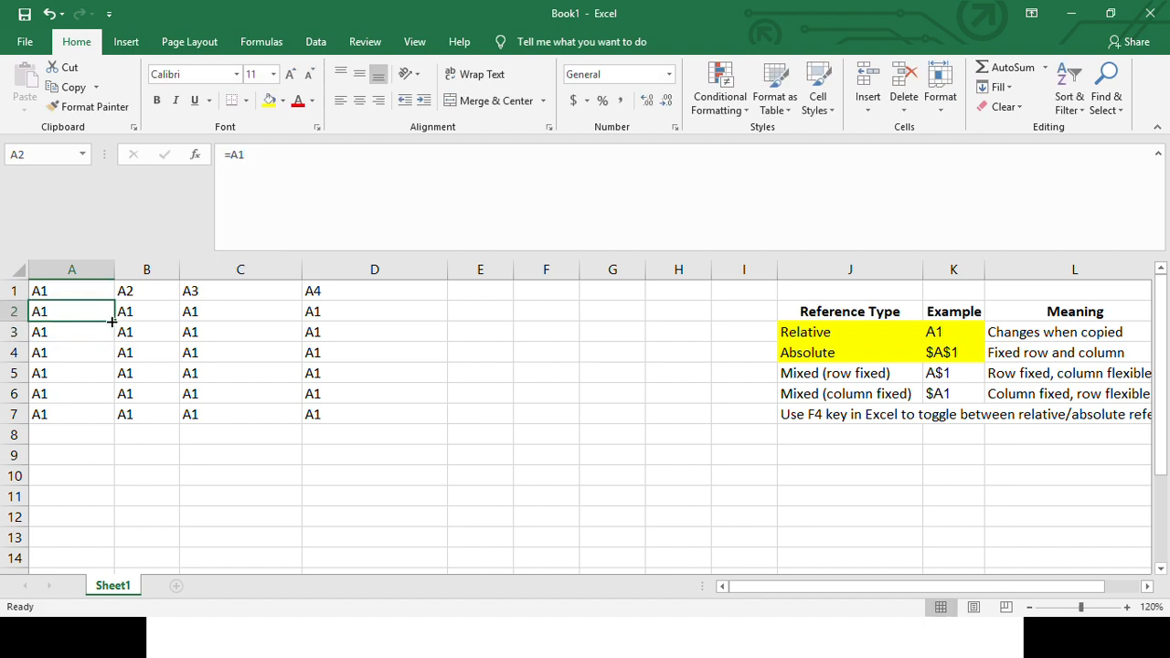
pyautogui.moveTo(115, 321); pyautogui.dragTo(389, 310)
pyautogui.click(71, 316)
pyautogui.click(150, 313)
pyautogui.click(255, 156)
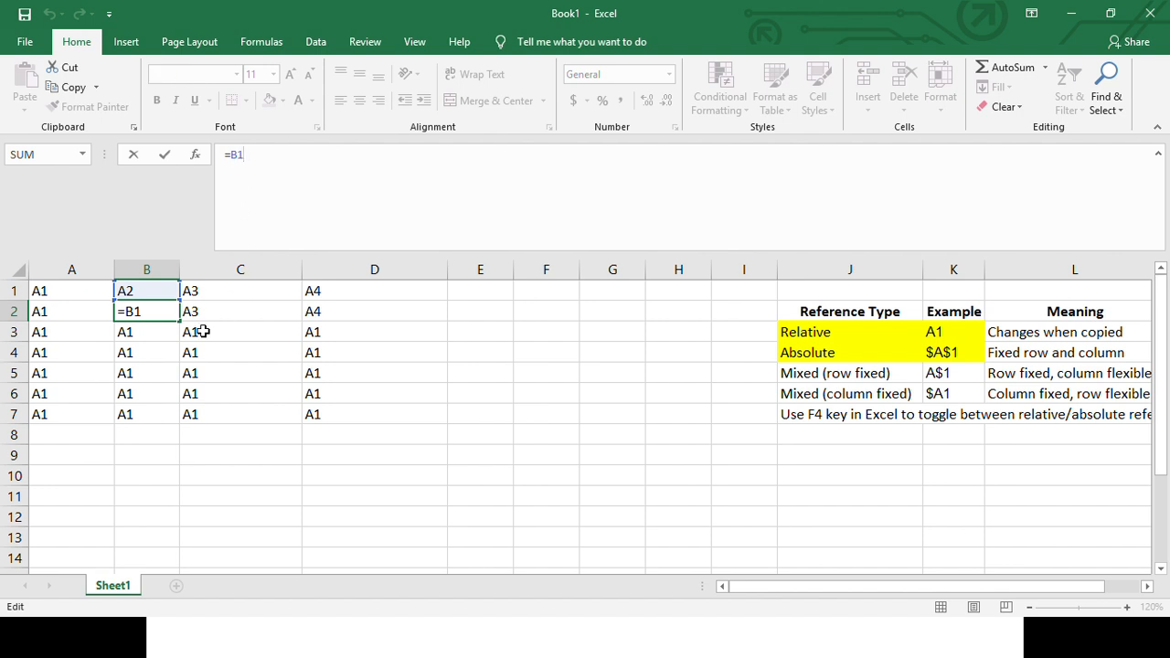
pyautogui.press('Escape')
# - Fill the formulas in A2:D2 down through row 7 and inspect the references in A3 and A4
pyautogui.moveTo(80, 312); pyautogui.dragTo(447, 424)
pyautogui.click(51, 332)
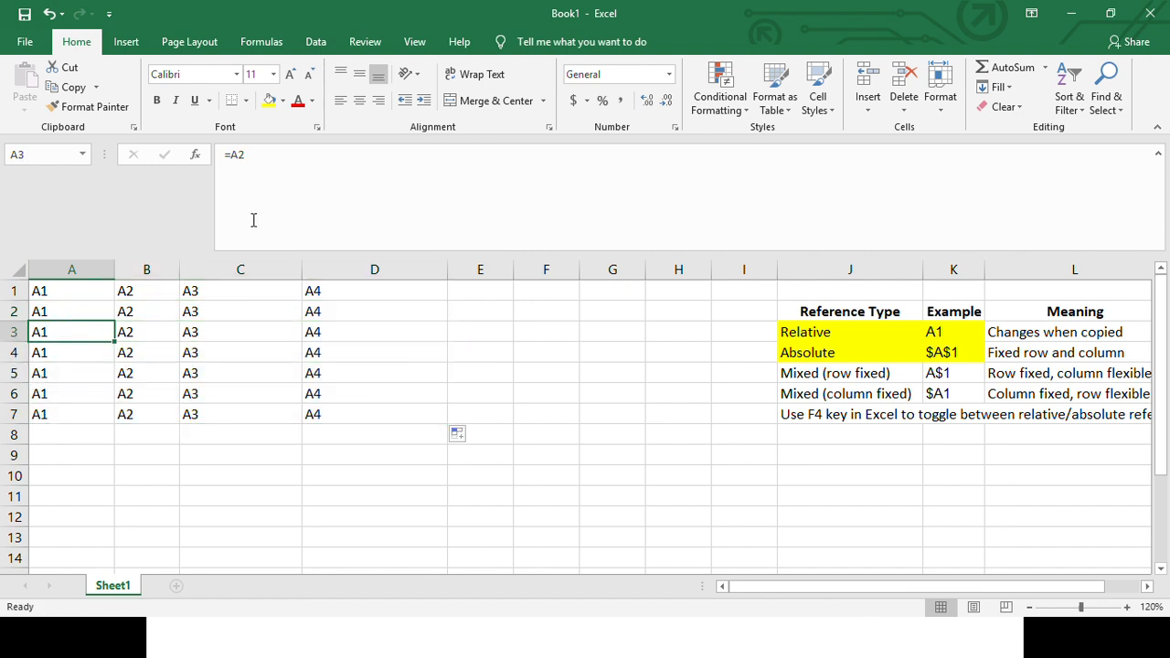
pyautogui.click(255, 155)
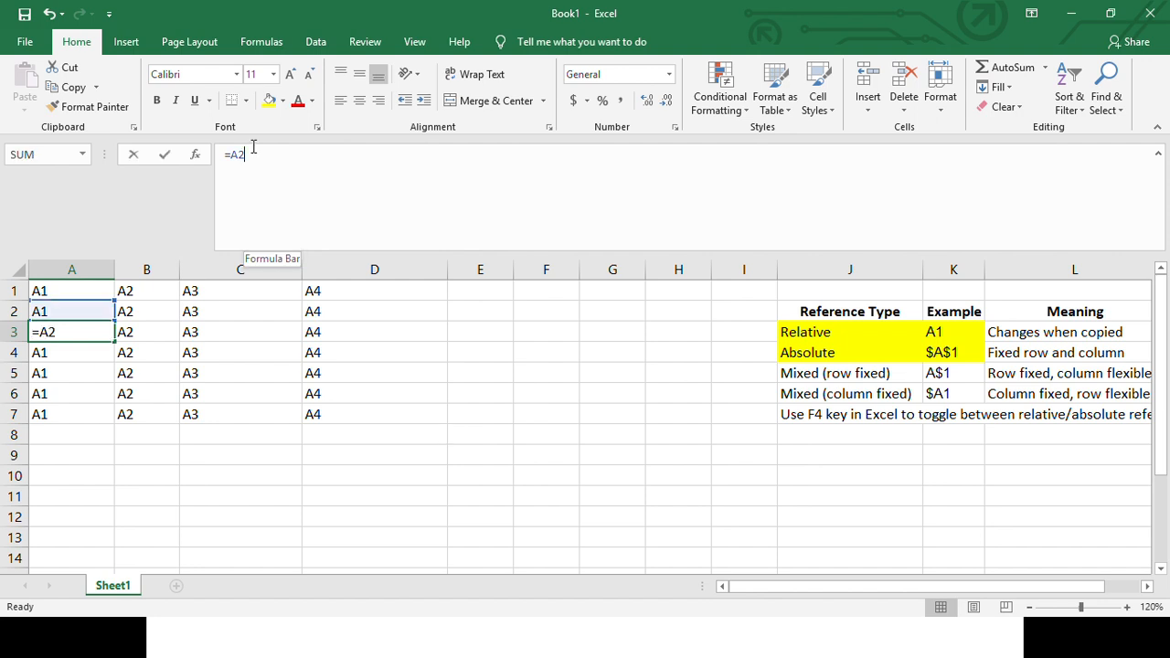
pyautogui.press('Escape')
pyautogui.click(57, 352)
pyautogui.click(291, 154)
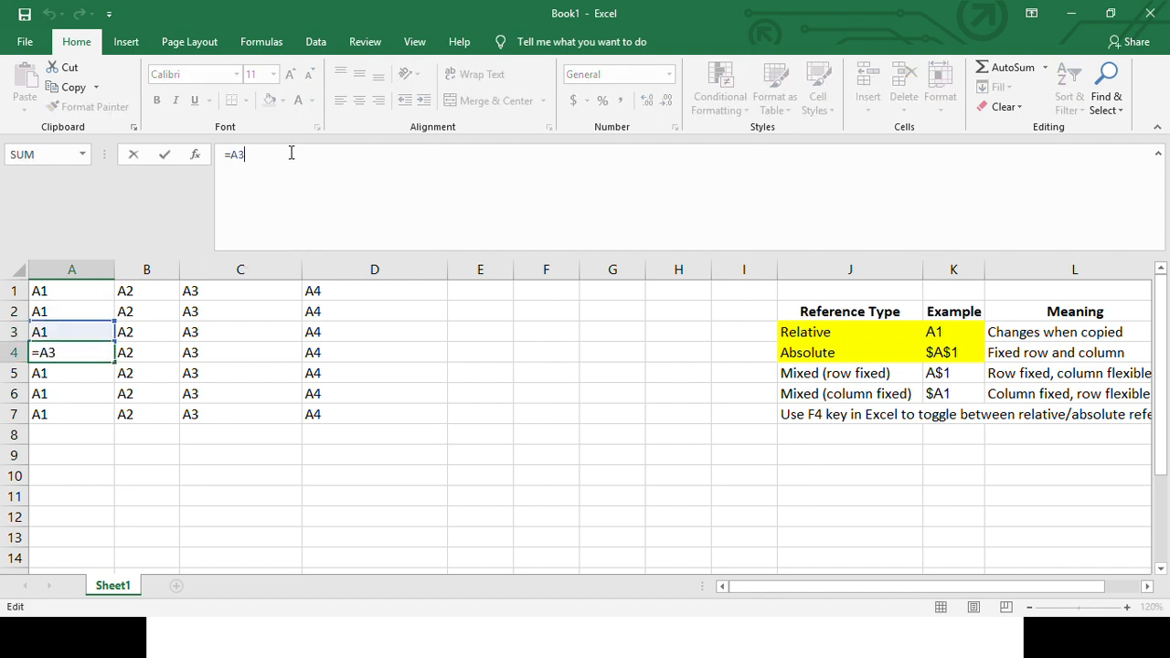
# - Inspect the relative reference in A5's formula without changing it
pyautogui.click(48, 373)
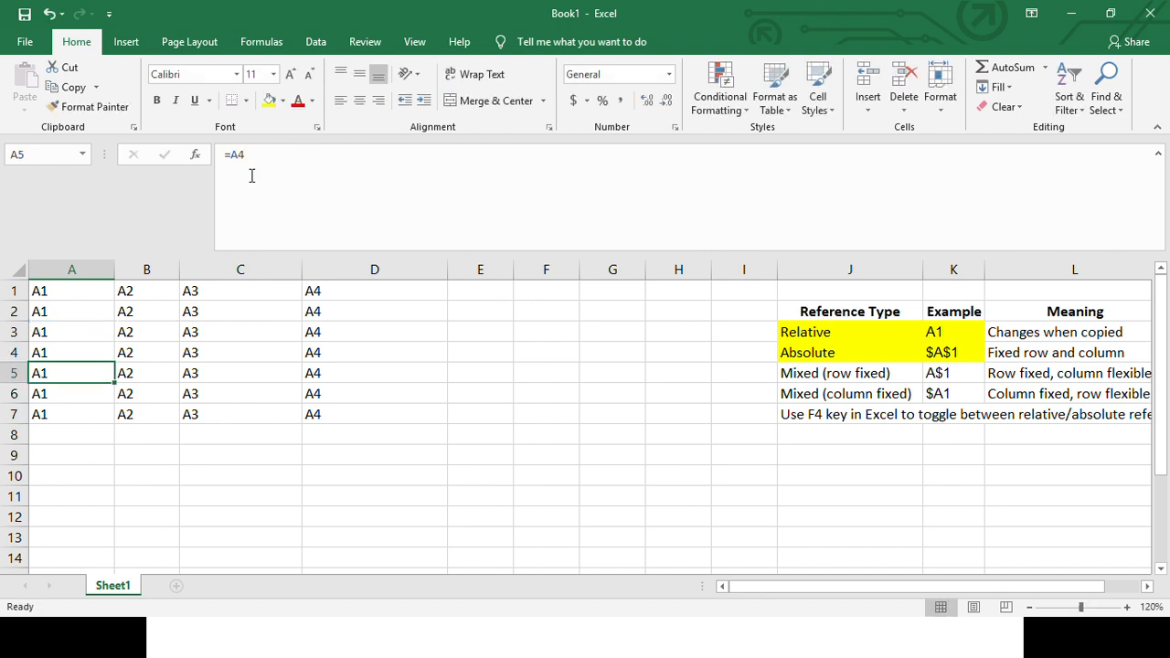
pyautogui.click(264, 157)
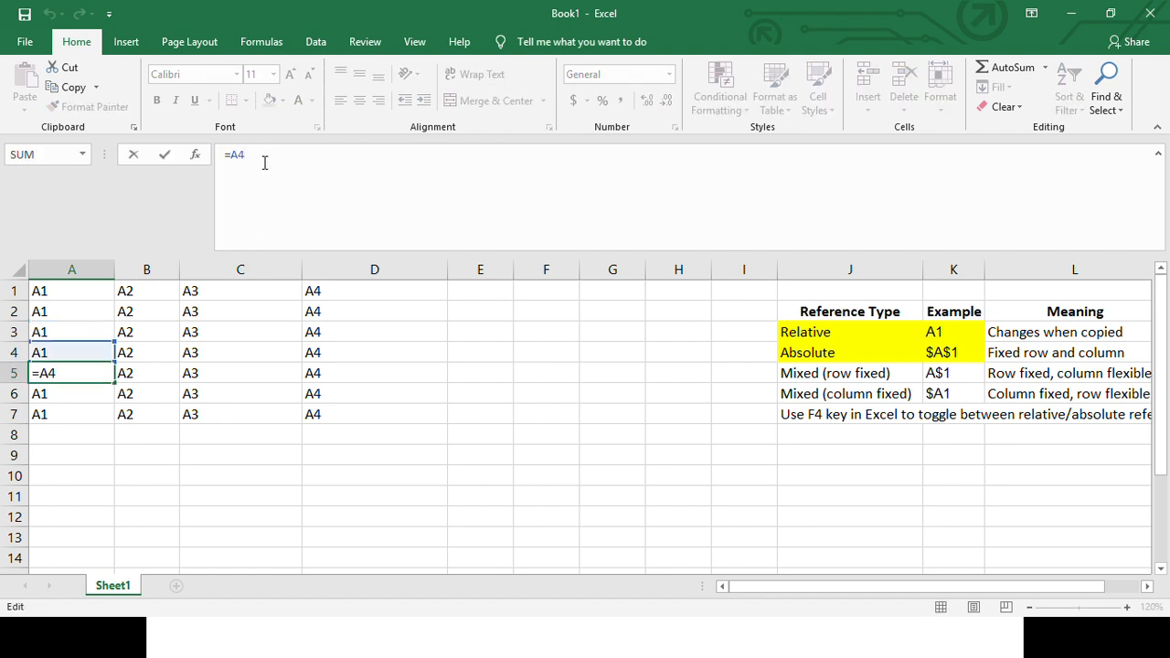
pyautogui.press('Escape')
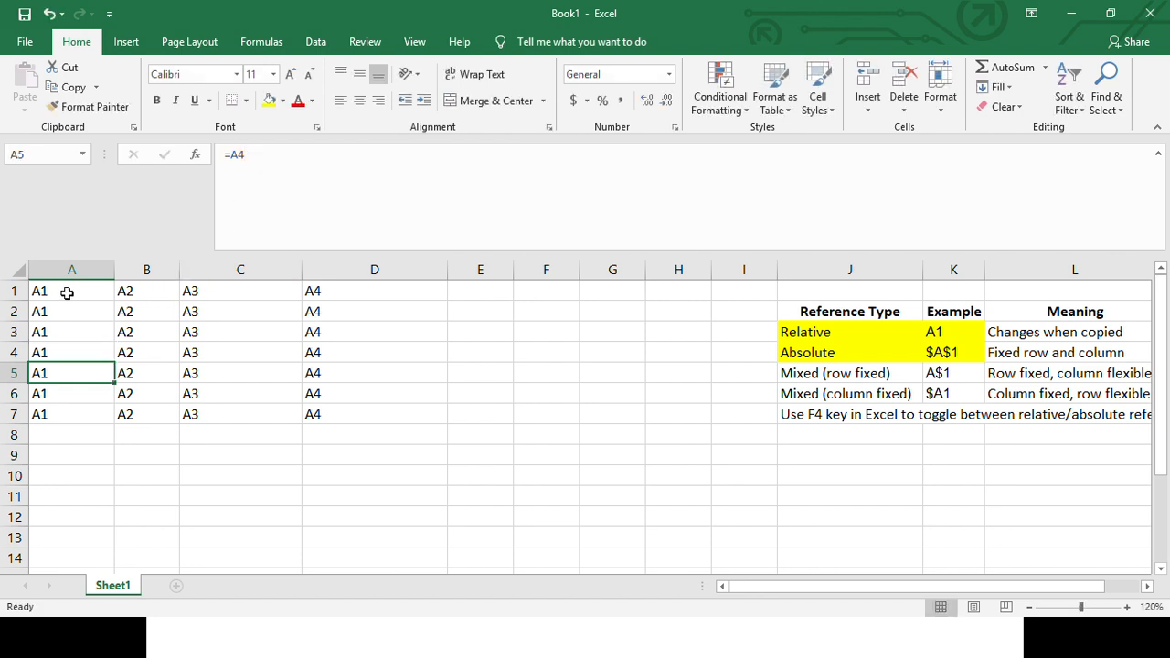
# - Review row 1 as the source for row 2, checking column A, the formula in D2 and the ranges A2:D2 and A1:D1
pyautogui.moveTo(68, 290); pyautogui.dragTo(551, 269)
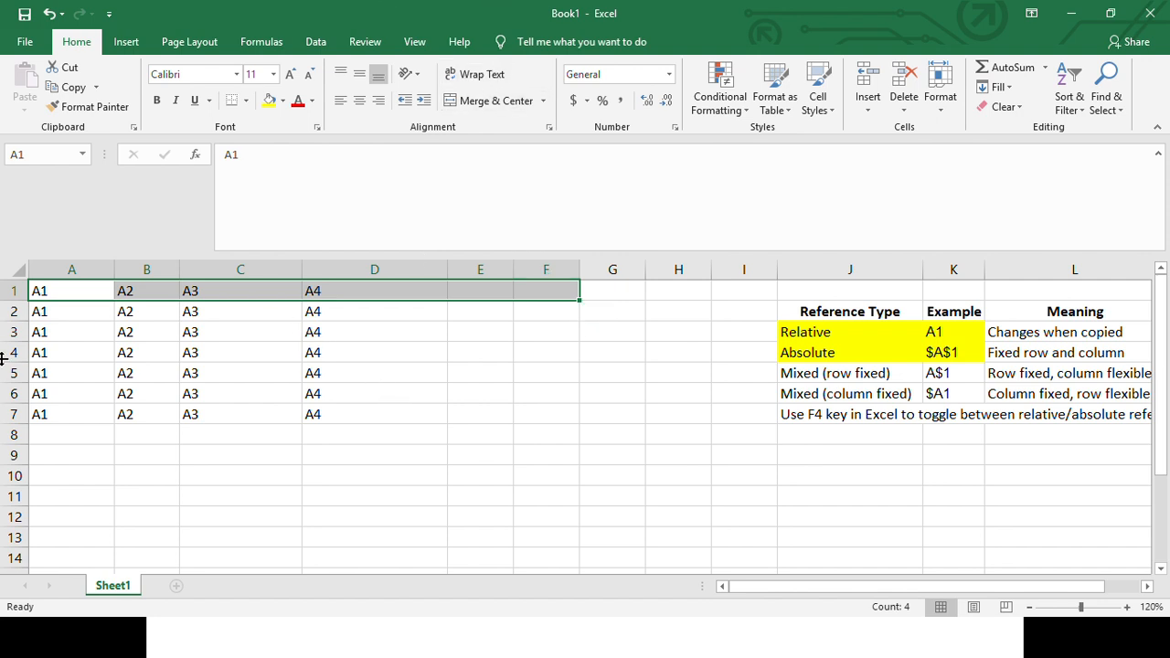
pyautogui.click(40, 314)
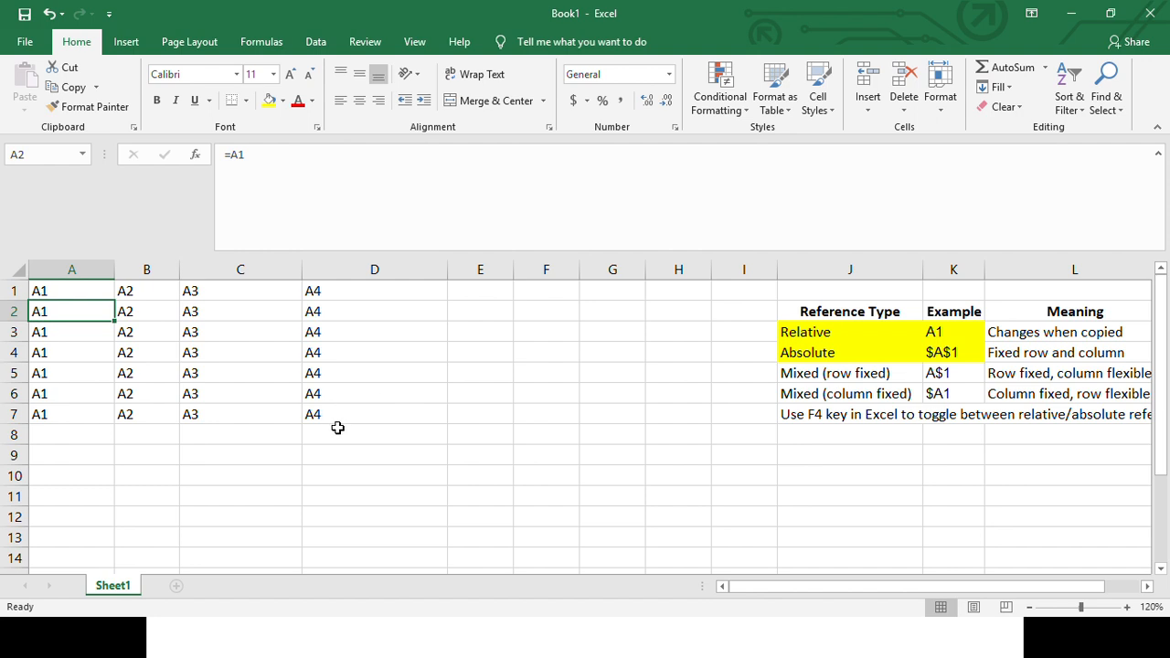
pyautogui.click(16, 291)
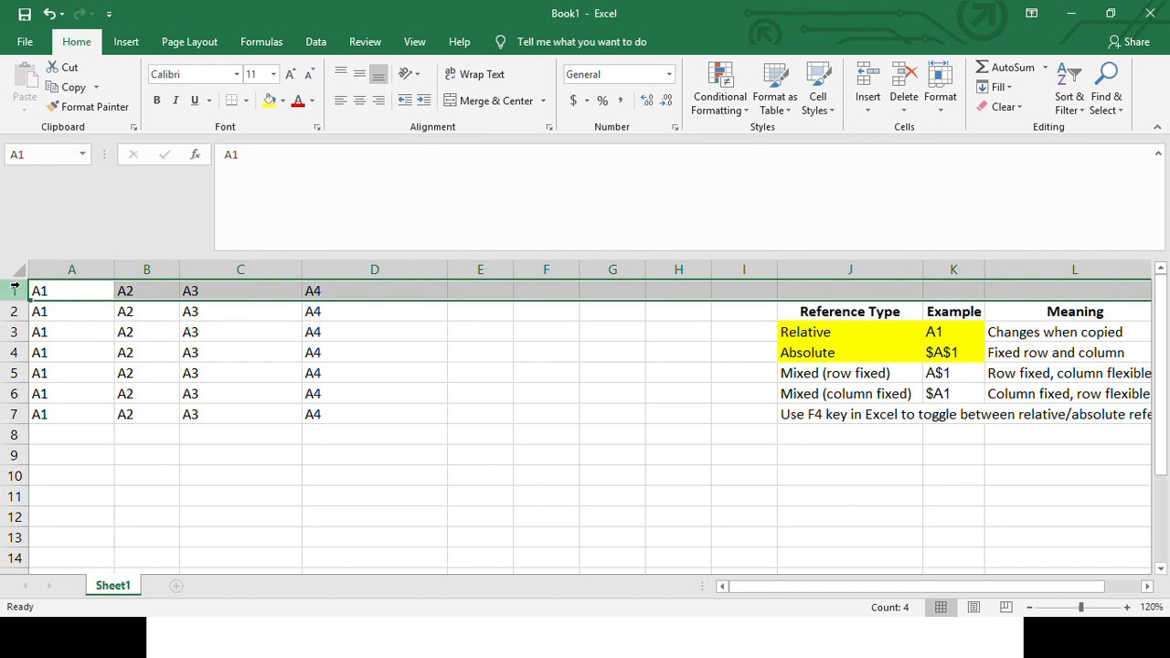
pyautogui.keyDown('ctrl'); pyautogui.click(68, 269); pyautogui.keyUp('ctrl')
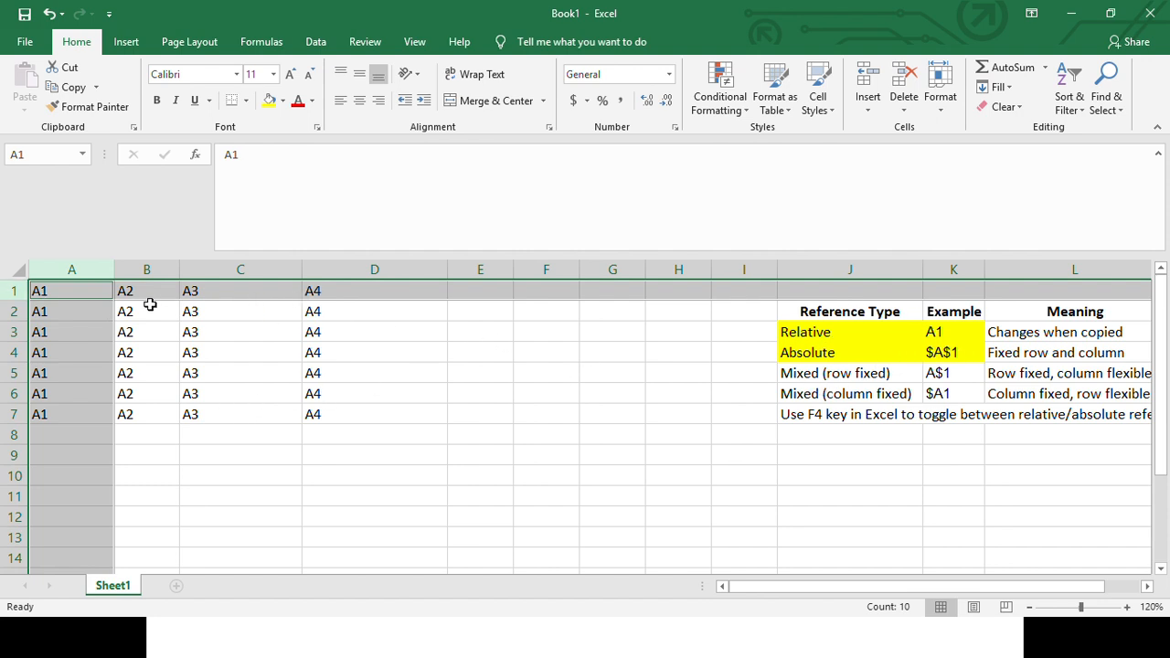
pyautogui.click(12, 290)
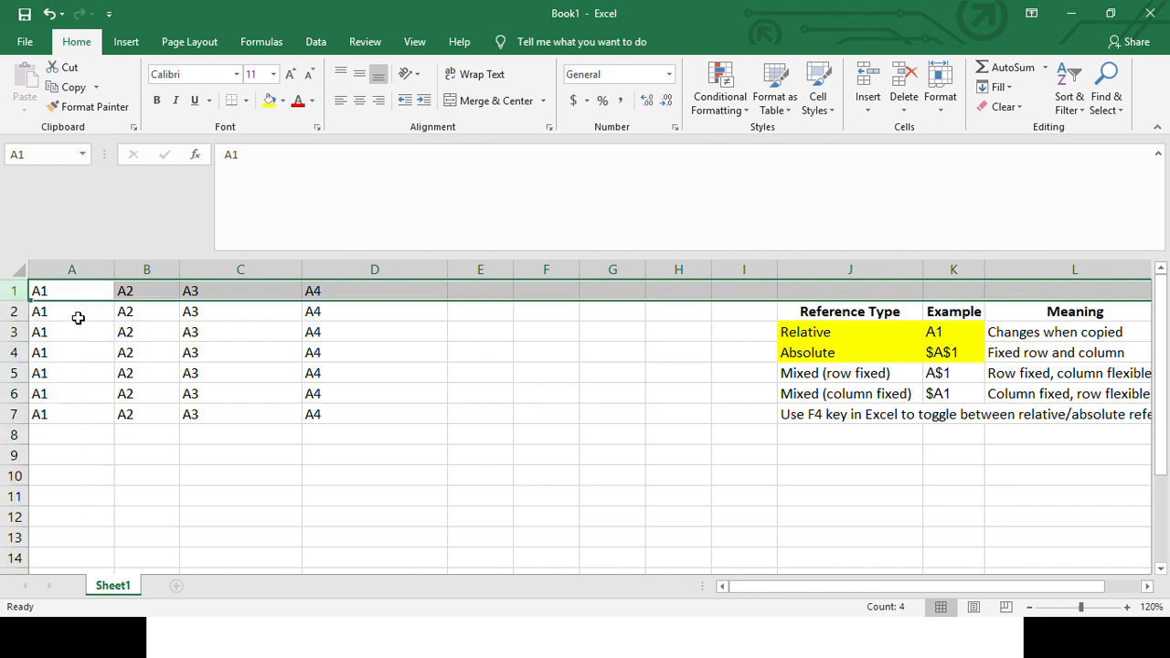
pyautogui.click(343, 313)
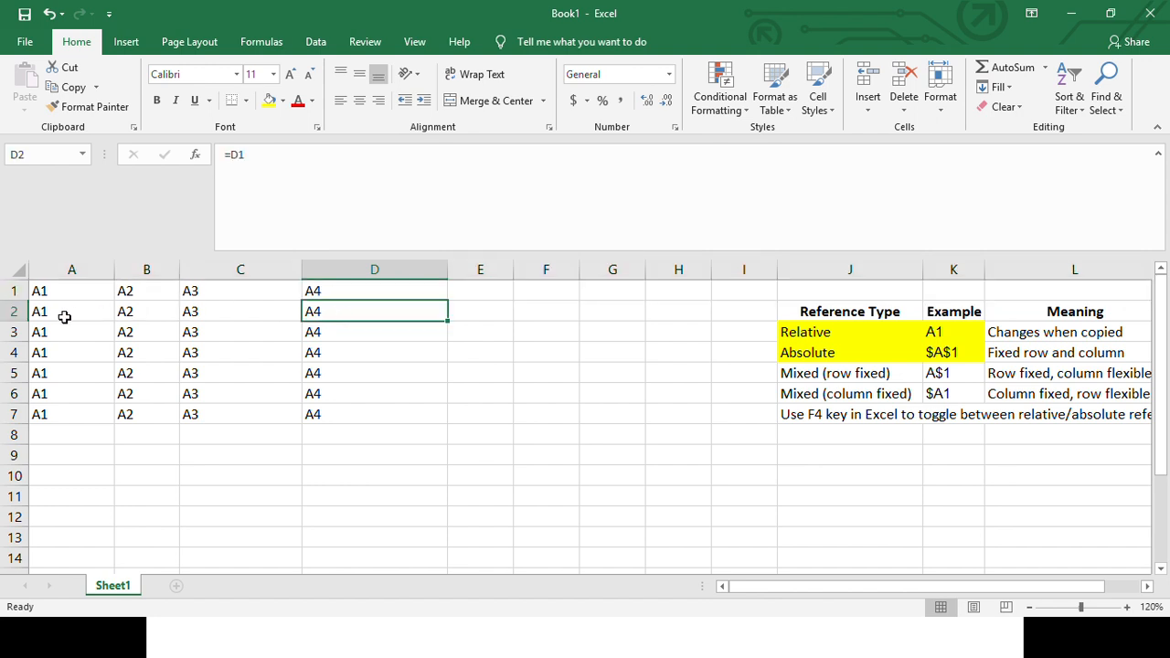
pyautogui.moveTo(63, 316); pyautogui.dragTo(333, 310)
pyautogui.moveTo(84, 293); pyautogui.dragTo(371, 296)
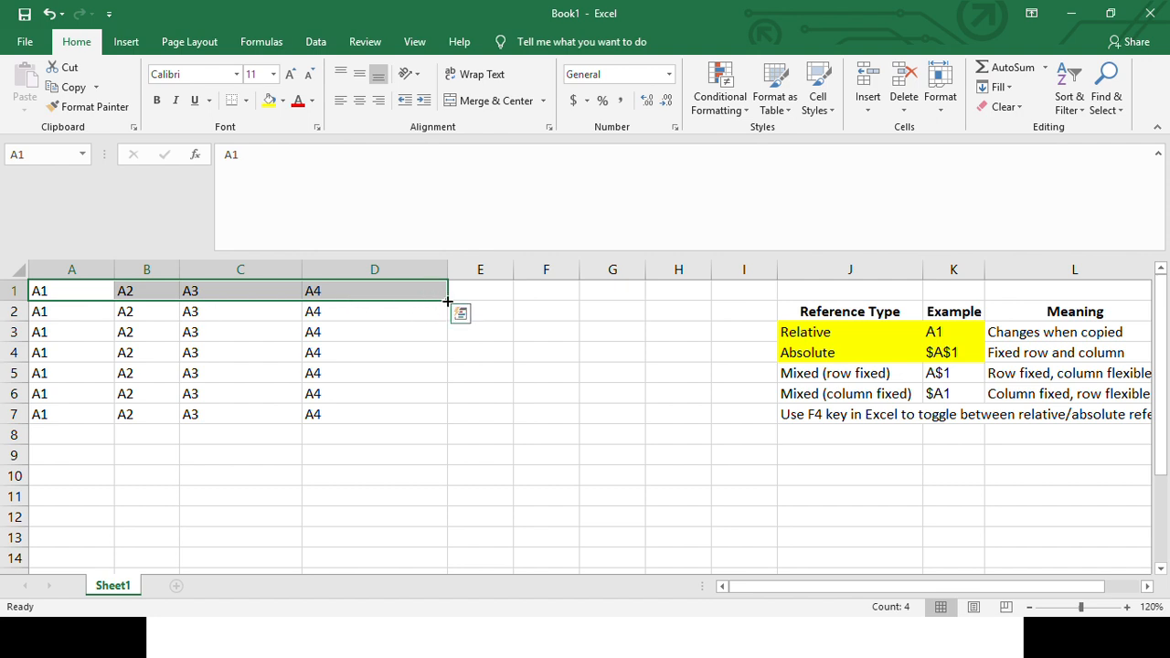
# - Replace the formula in A2 with the text b1
pyautogui.click(84, 319)
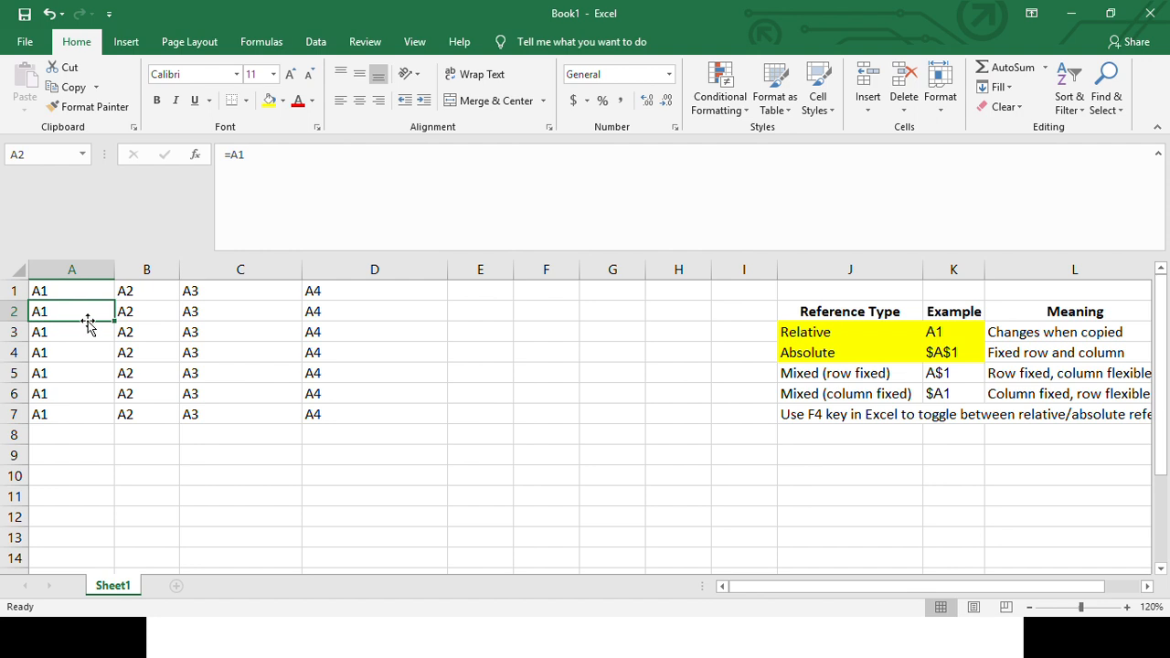
pyautogui.press('F2')
pyautogui.press('Escape')
pyautogui.write('b1')
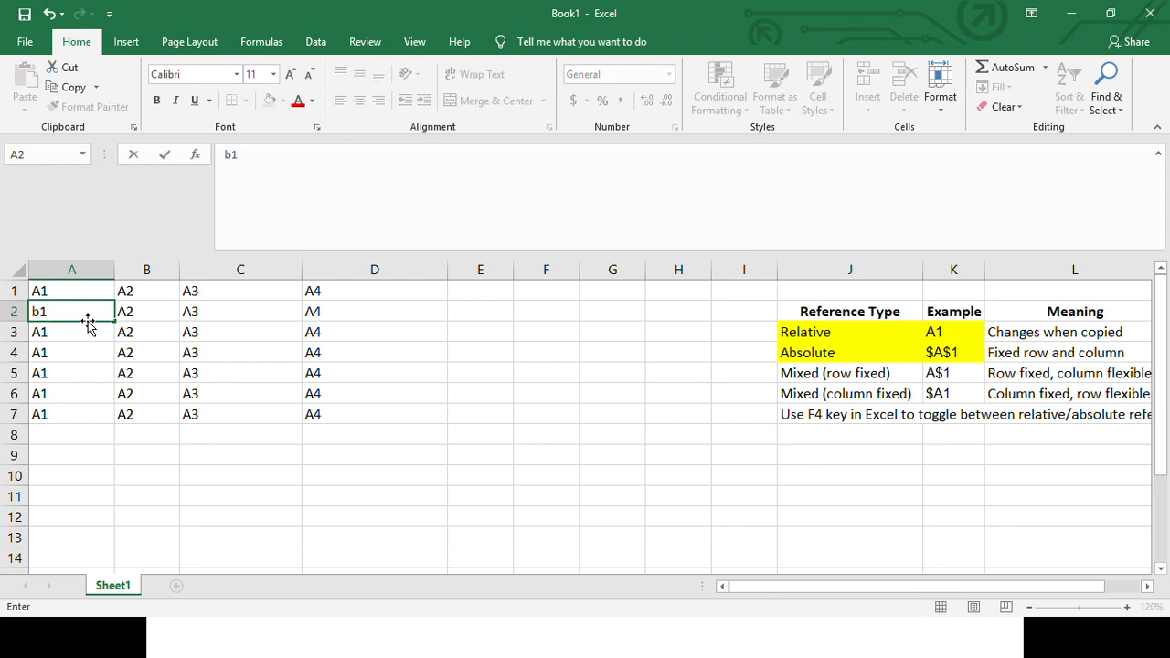
pyautogui.press('Return')
pyautogui.press('Up')
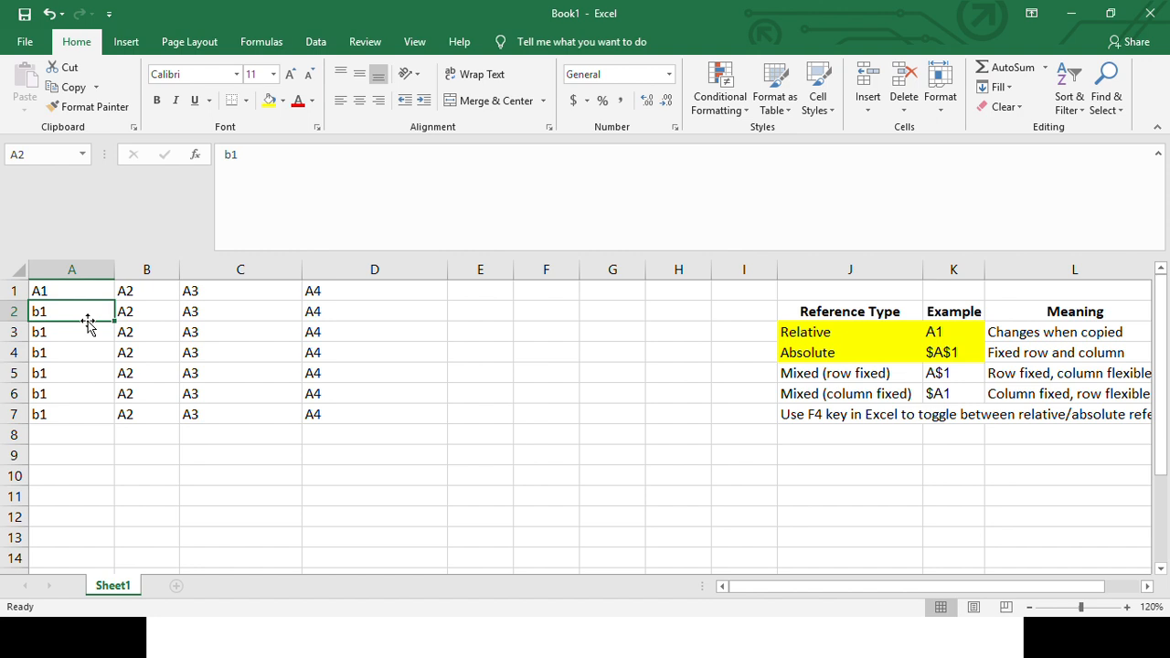
# - Re-enter b1 in A2 and fill it across through D2 as the series b1 to b4
pyautogui.click(230, 157)
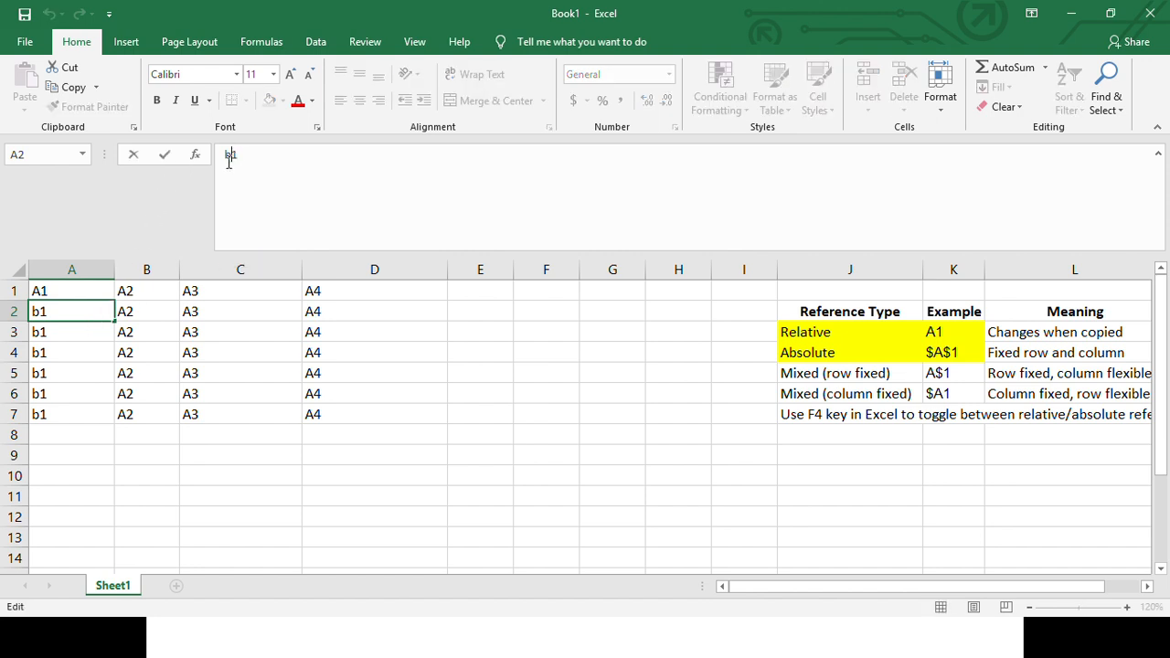
pyautogui.press('BackSpace')
pyautogui.press('BackSpace')
pyautogui.press('Return')
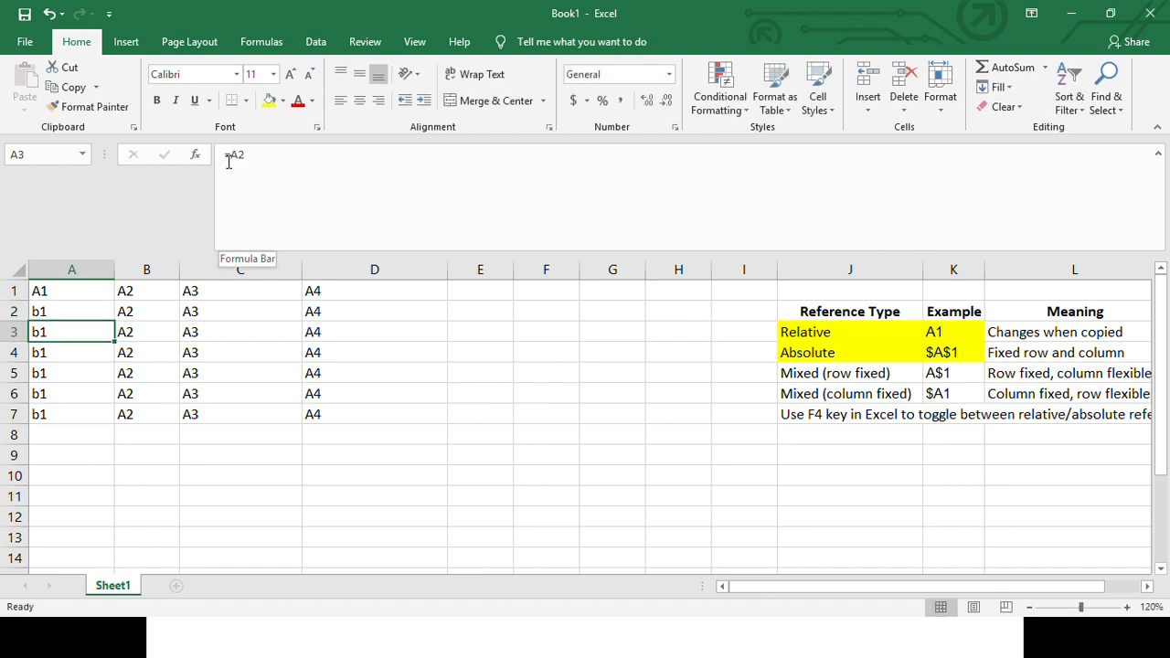
pyautogui.press('Up')
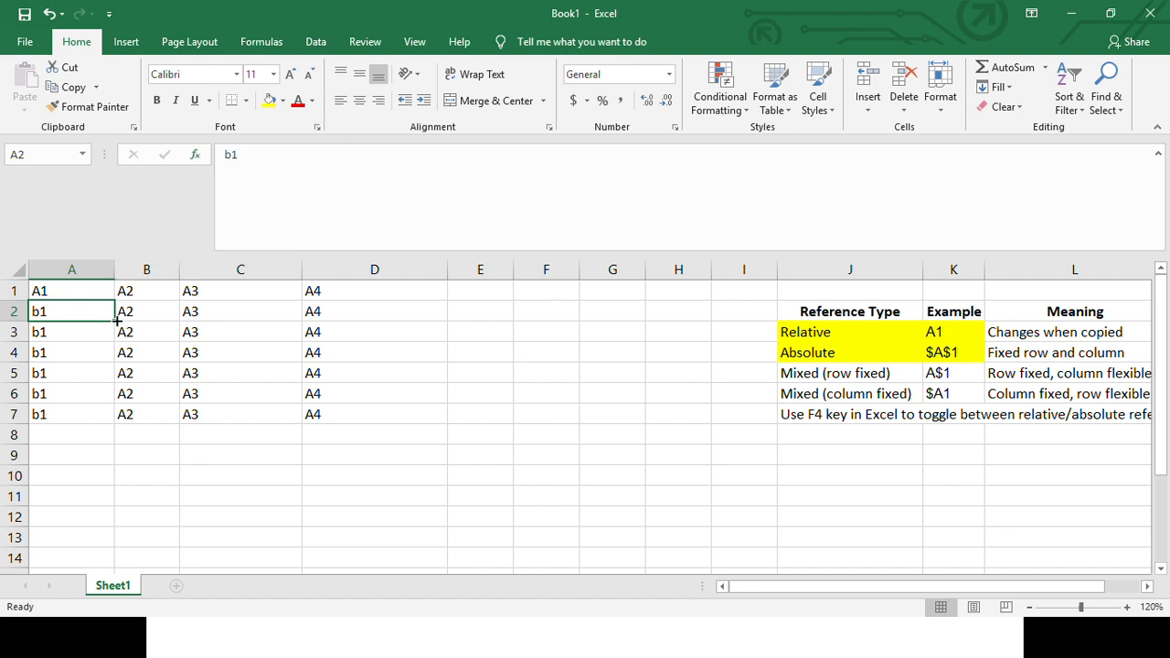
pyautogui.moveTo(117, 320); pyautogui.dragTo(382, 345)
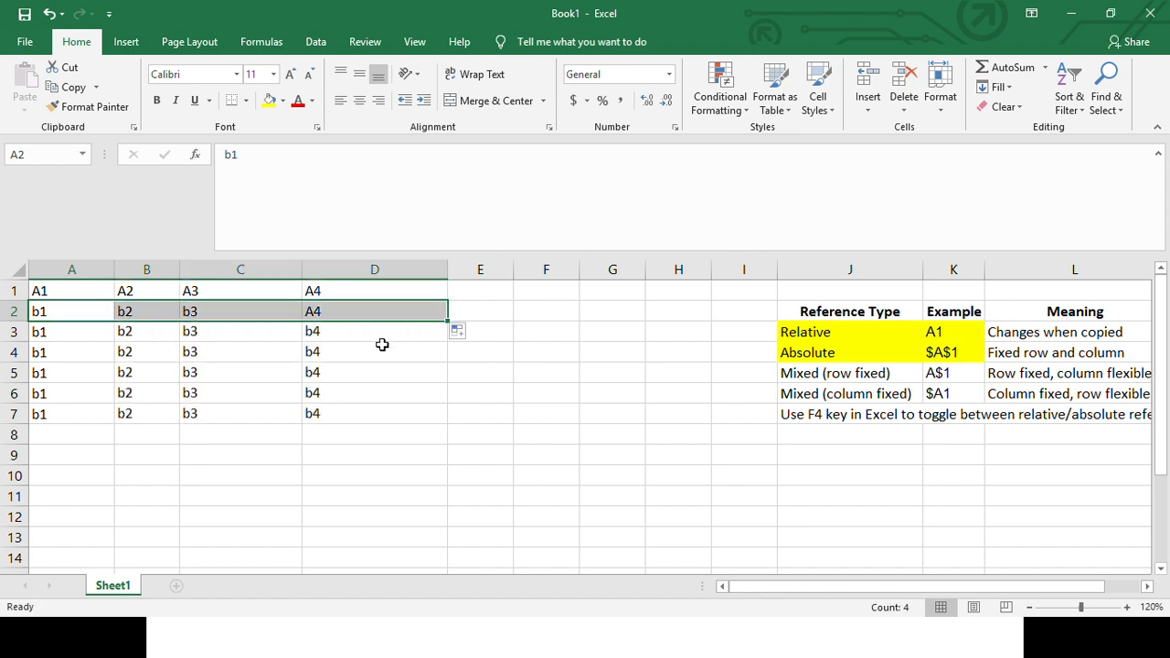
# - Examine the formula range A3:D7 and compare the contents of A2 with the reference in A3
pyautogui.click(87, 326)
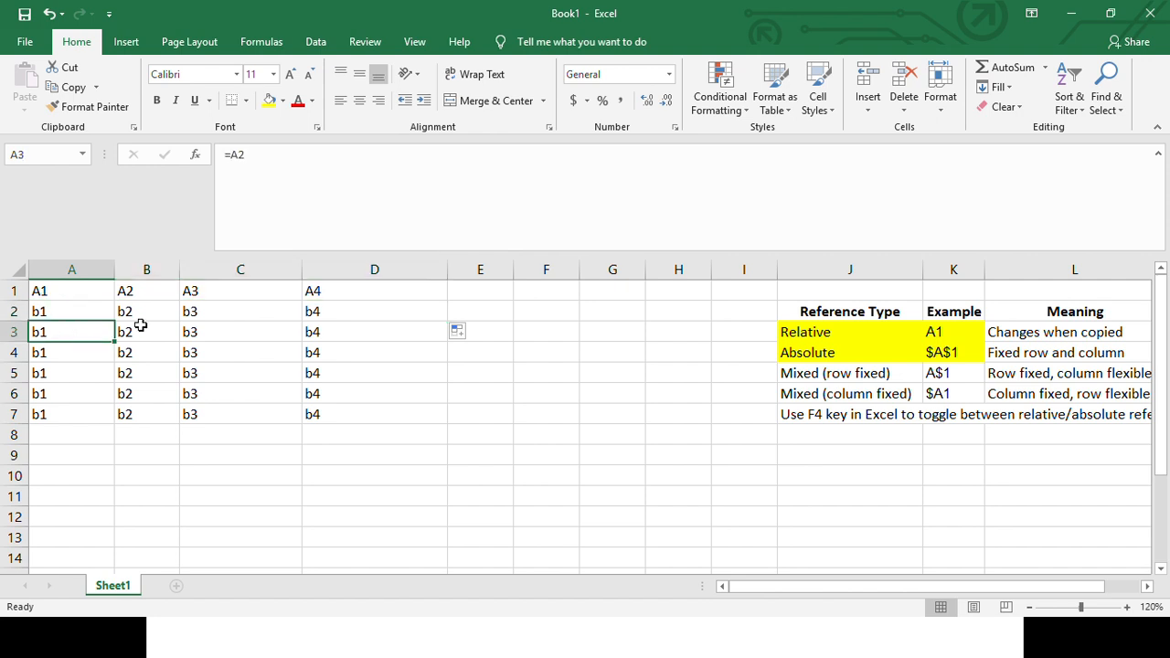
pyautogui.moveTo(90, 337); pyautogui.dragTo(325, 411)
pyautogui.click(59, 332)
pyautogui.click(70, 302)
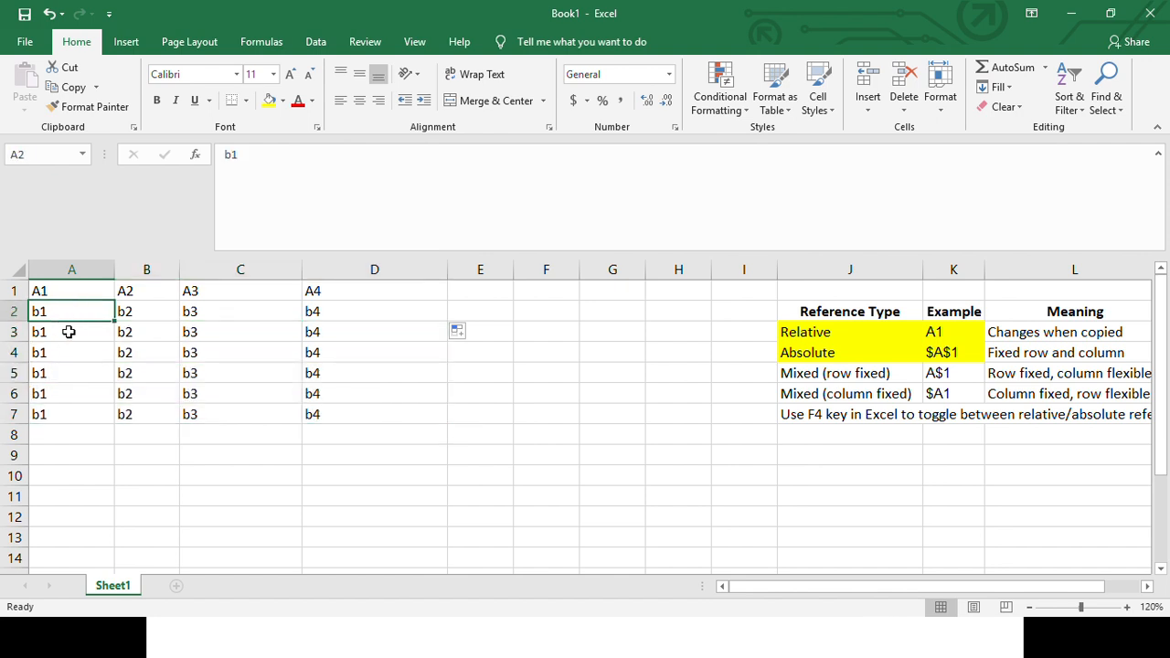
pyautogui.click(70, 328)
pyautogui.click(69, 316)
pyautogui.click(71, 337)
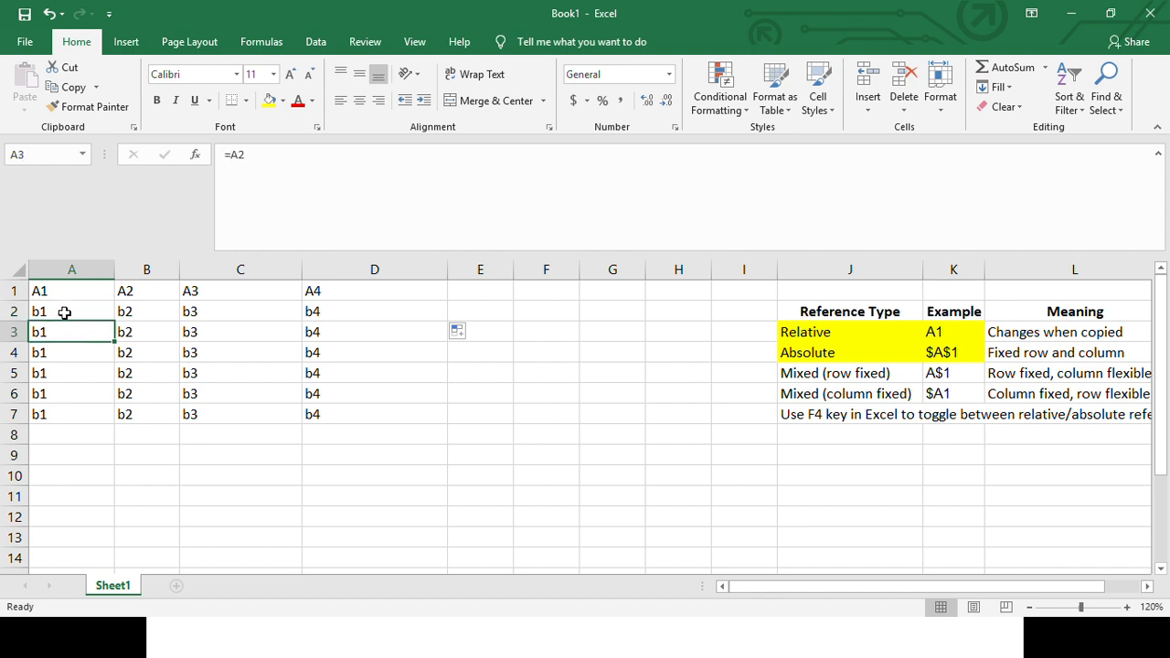
pyautogui.click(64, 313)
# - Set A3's formula to =A1 and fill it across and down through D7
pyautogui.click(65, 333)
pyautogui.write('=A1')
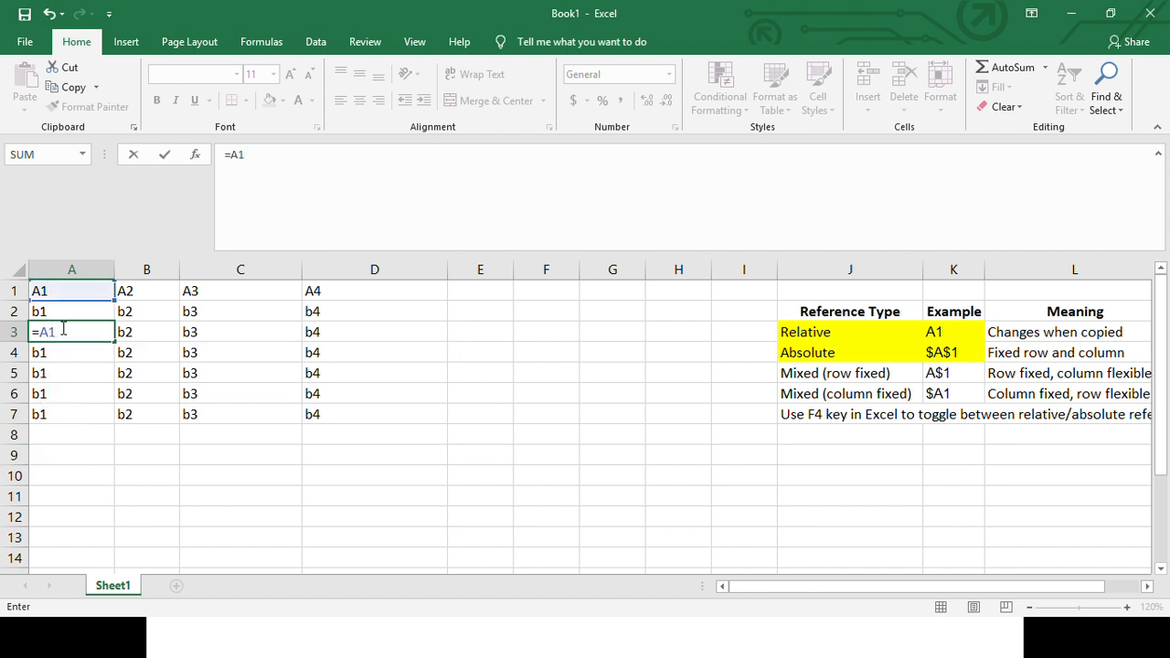
pyautogui.press('Return')
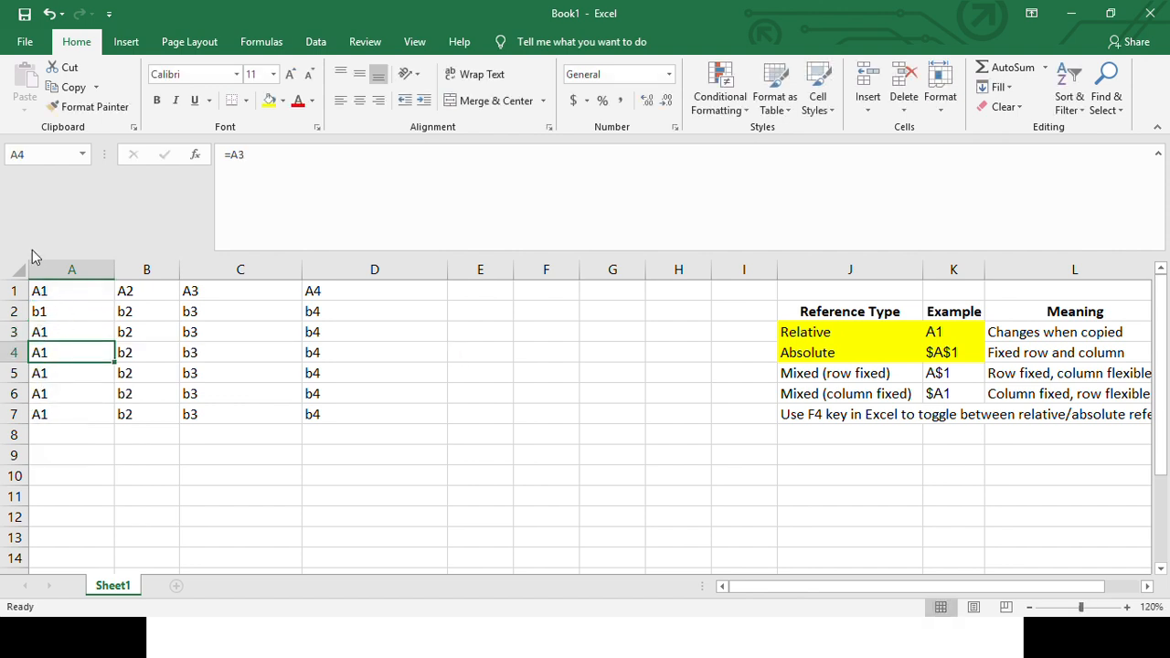
pyautogui.click(85, 333)
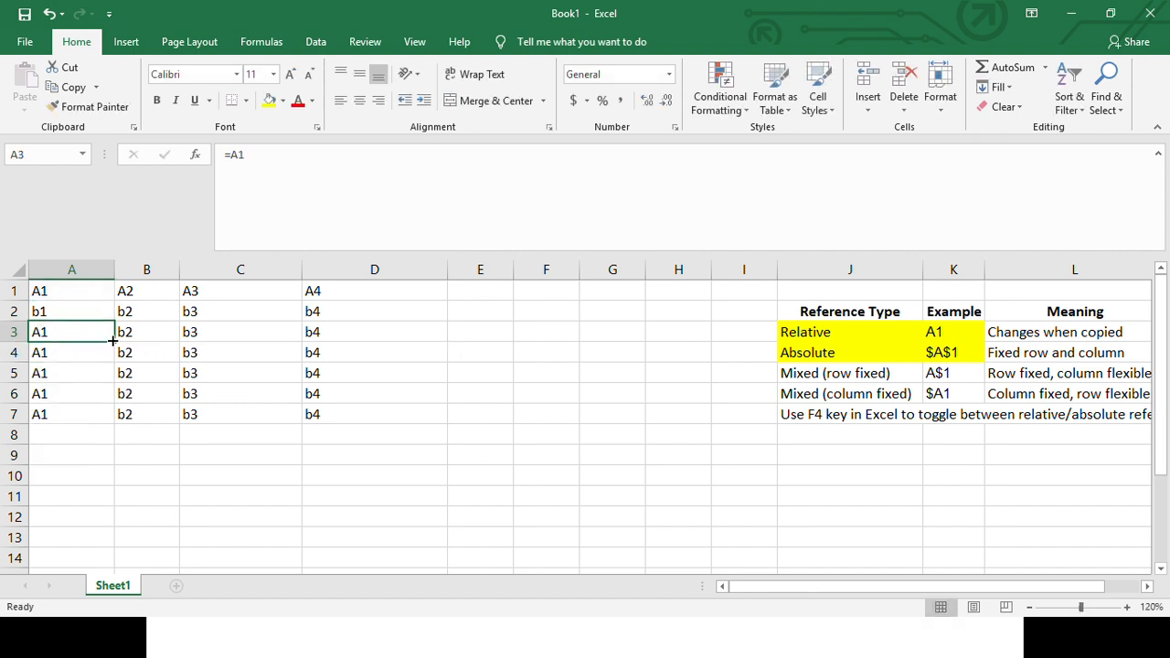
pyautogui.moveTo(112, 340); pyautogui.dragTo(451, 423)
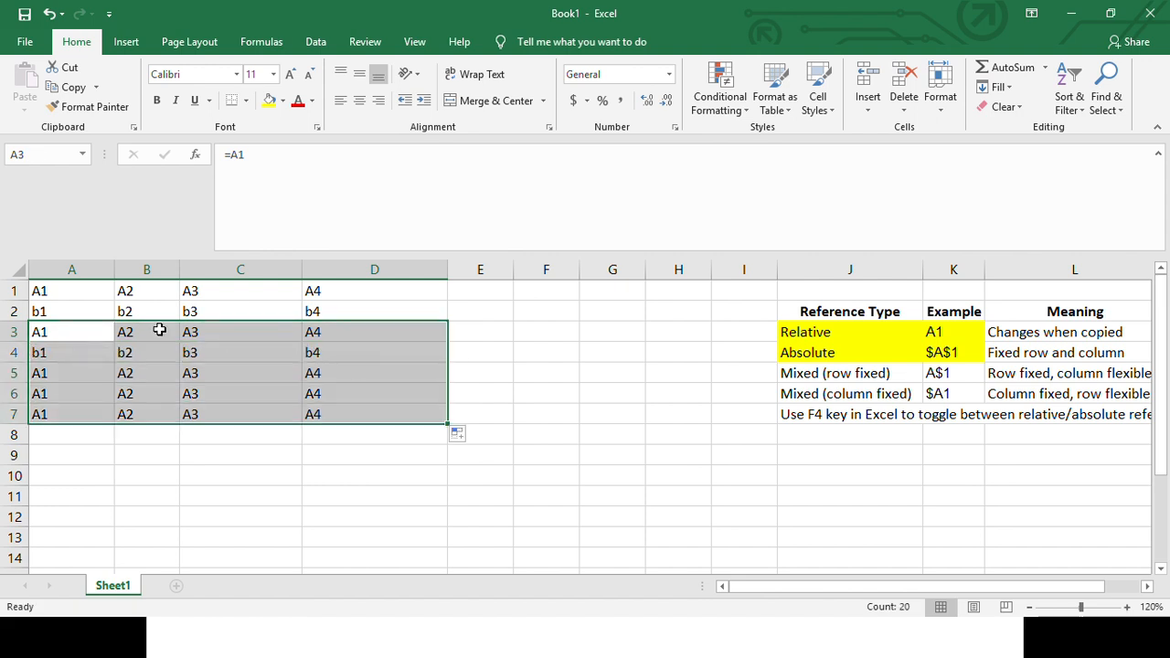
# - Highlight the range A3:D4 with a yellow fill
pyautogui.moveTo(39, 332); pyautogui.dragTo(377, 361)
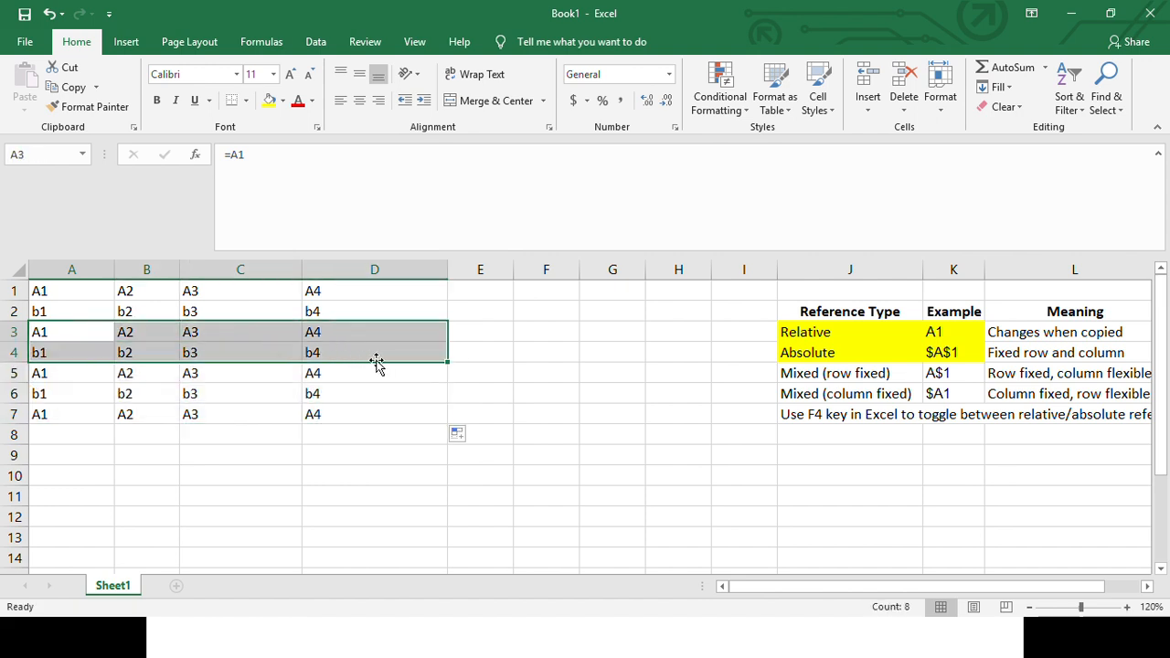
pyautogui.click(268, 99)
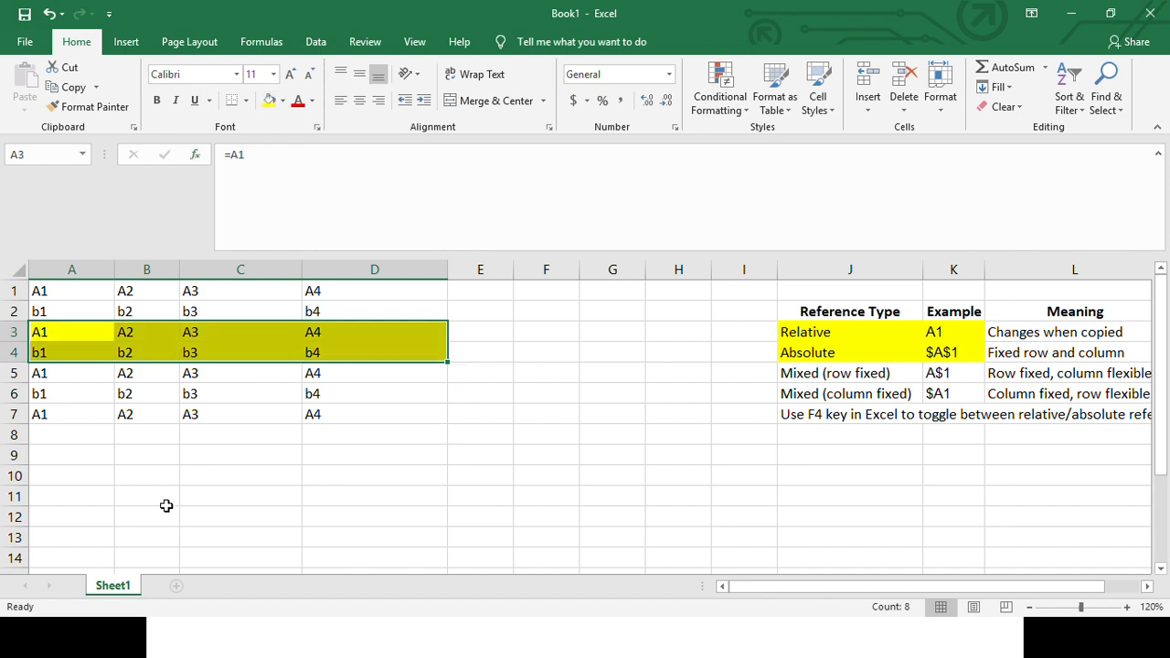
pyautogui.click(91, 432)
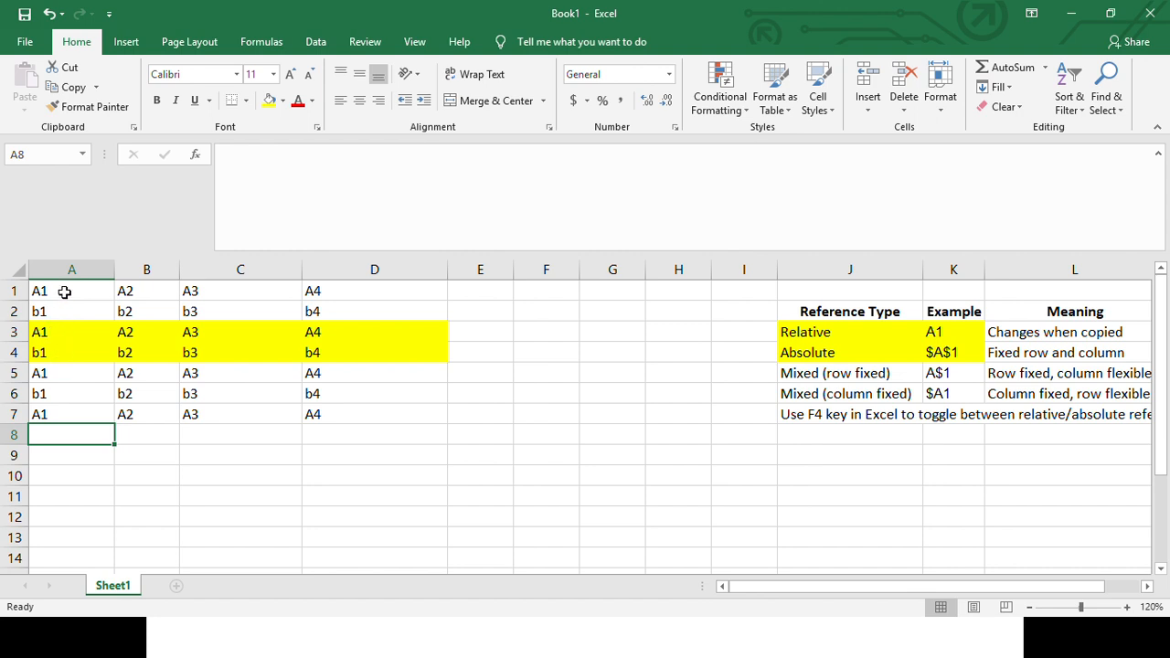
# - Compare the references in A3 through A7 with the source cells two rows above each formula
pyautogui.click(55, 329)
pyautogui.click(58, 289)
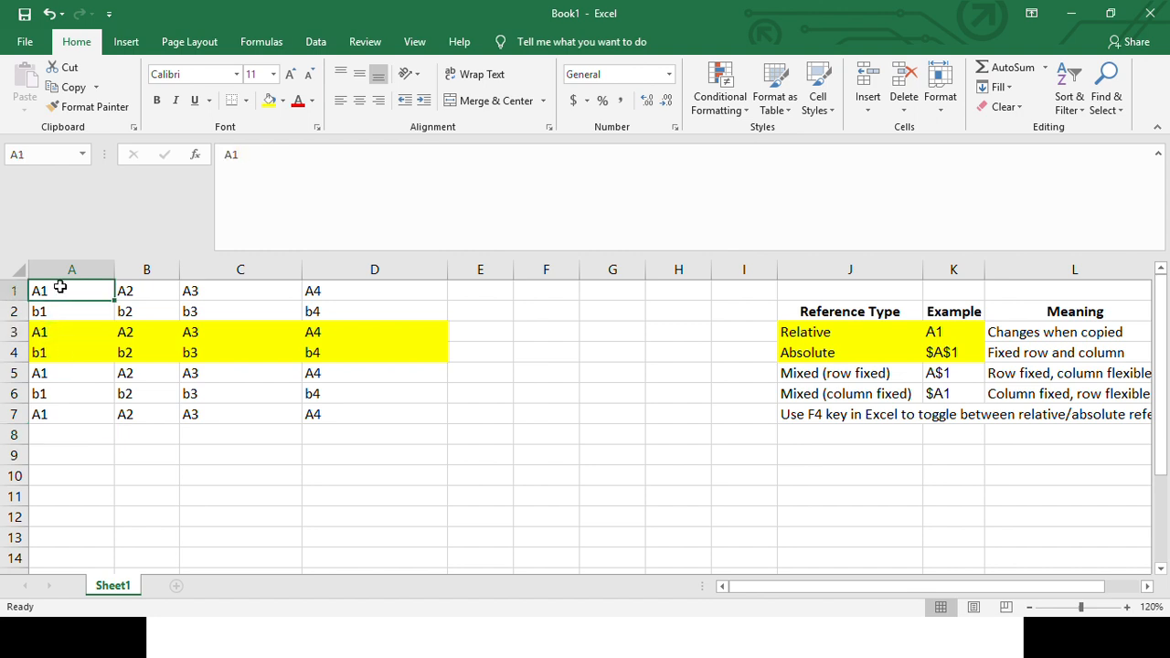
pyautogui.click(55, 355)
pyautogui.click(57, 311)
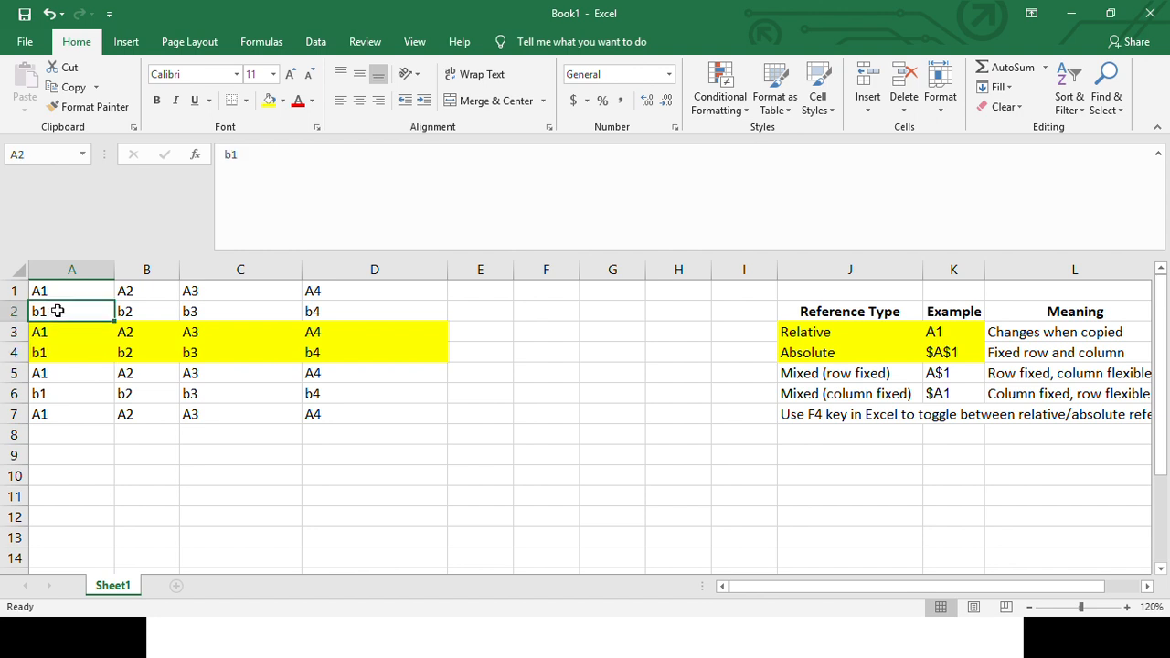
pyautogui.click(55, 373)
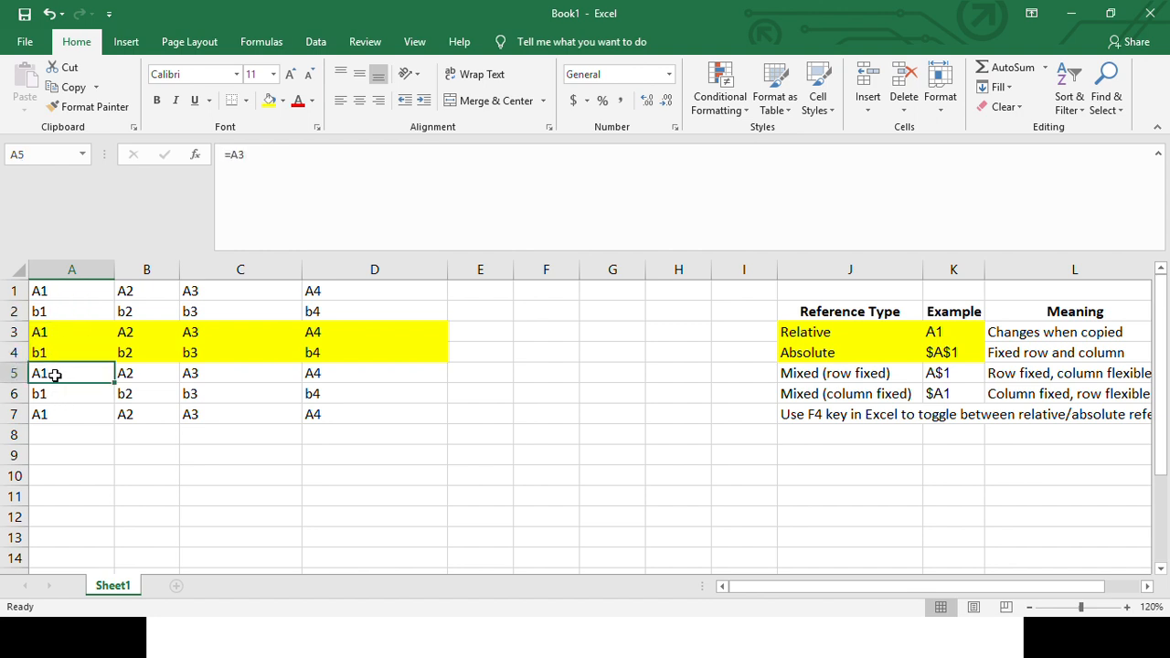
pyautogui.click(55, 329)
pyautogui.click(55, 391)
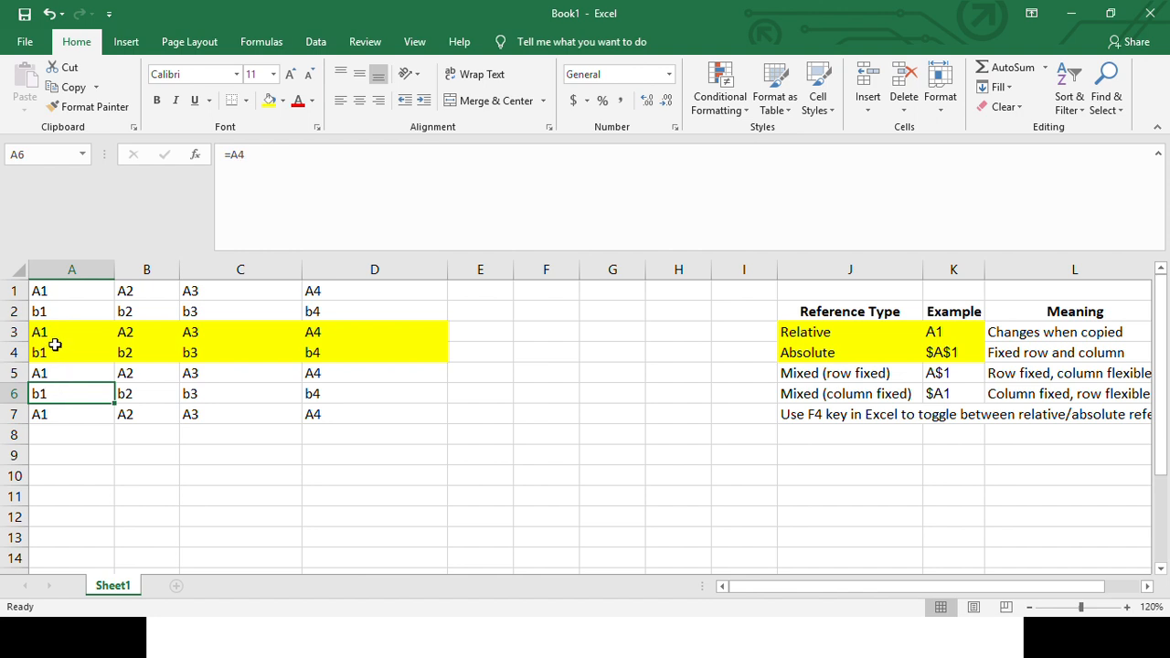
pyautogui.click(55, 352)
pyautogui.click(50, 411)
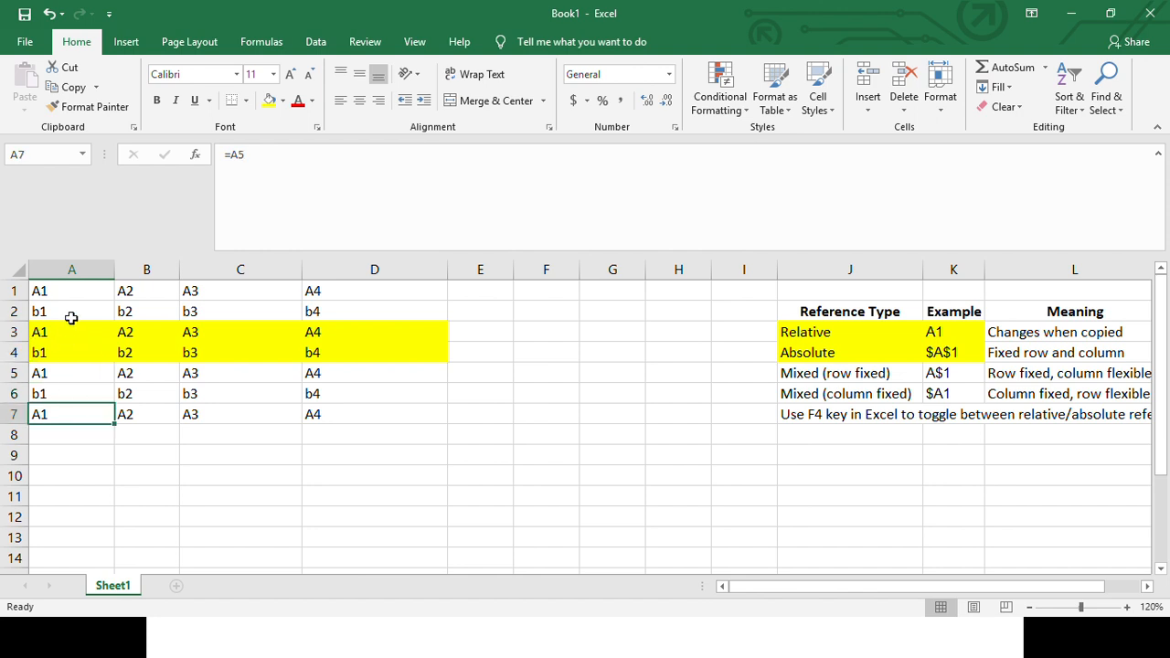
# - Highlight the range A5:D6 with a light green fill
pyautogui.click(52, 373)
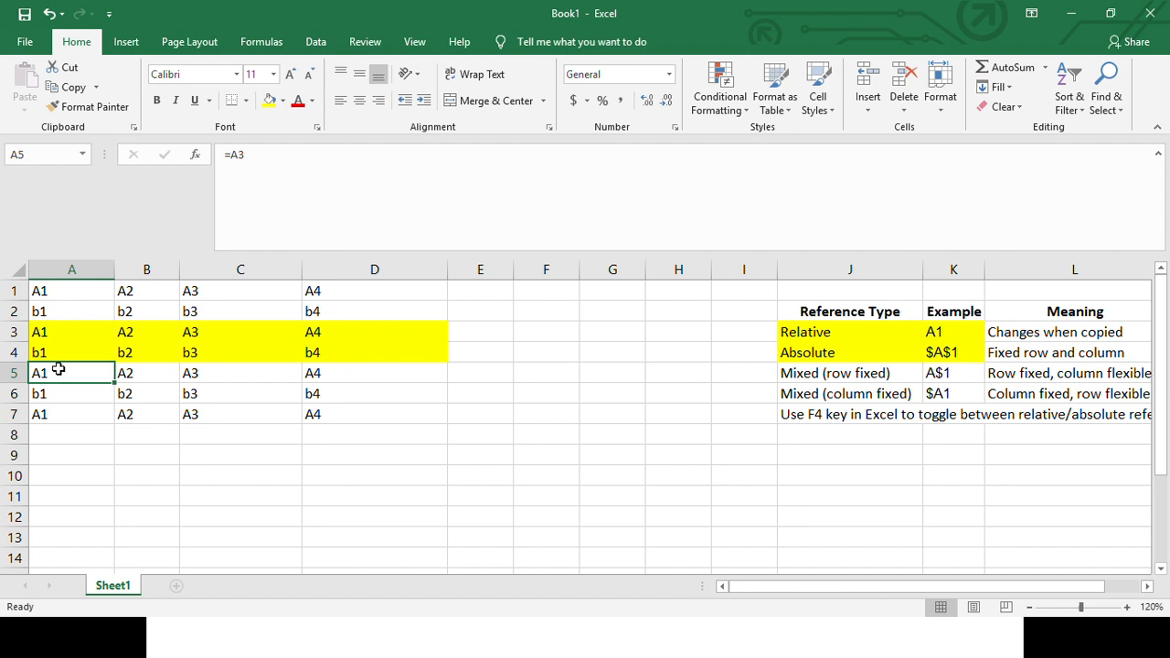
pyautogui.moveTo(61, 373); pyautogui.dragTo(342, 389)
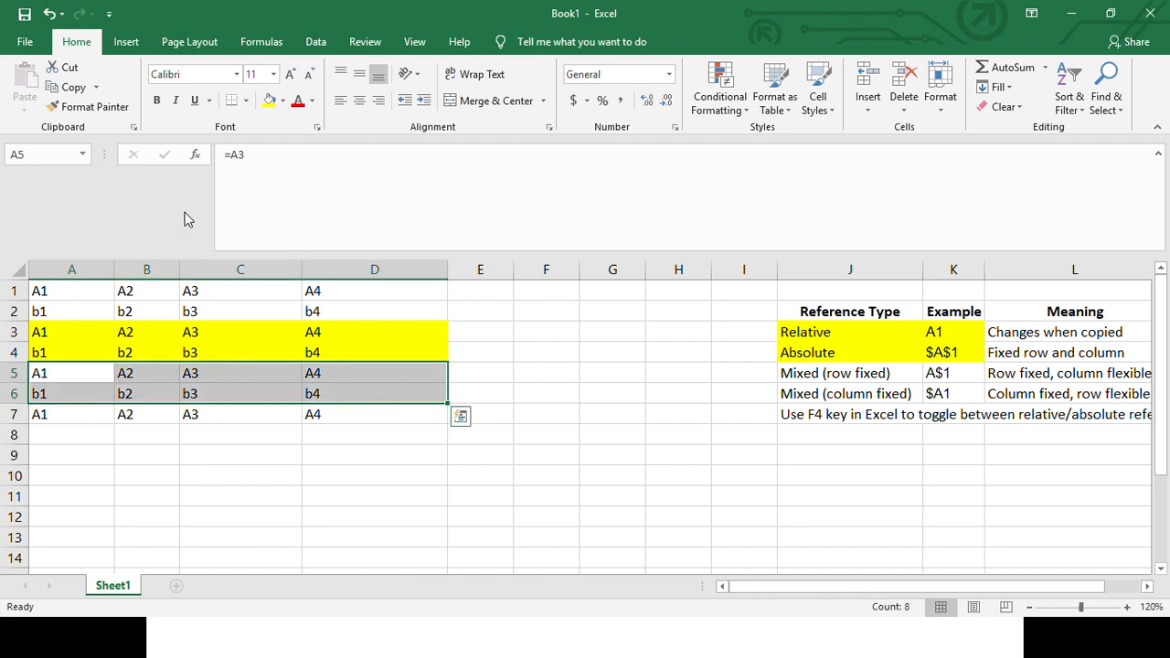
pyautogui.click(283, 102)
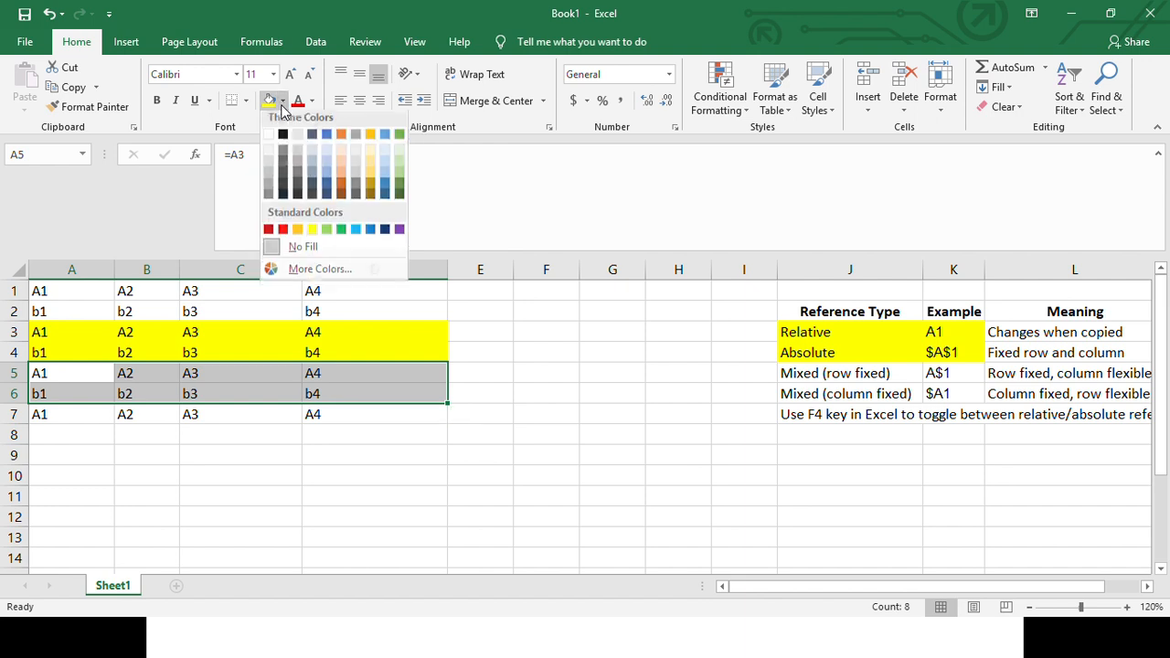
pyautogui.click(326, 229)
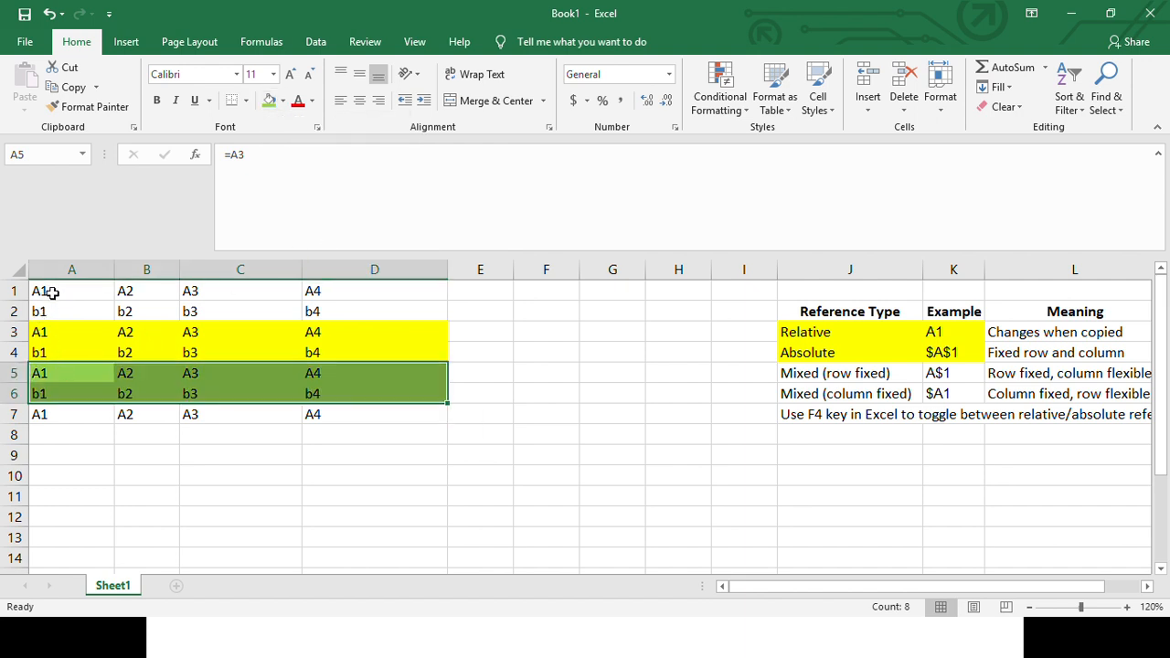
# - Compare the references in A3 and A4 with the source cells in rows 1 and 2
pyautogui.moveTo(55, 290); pyautogui.dragTo(378, 274)
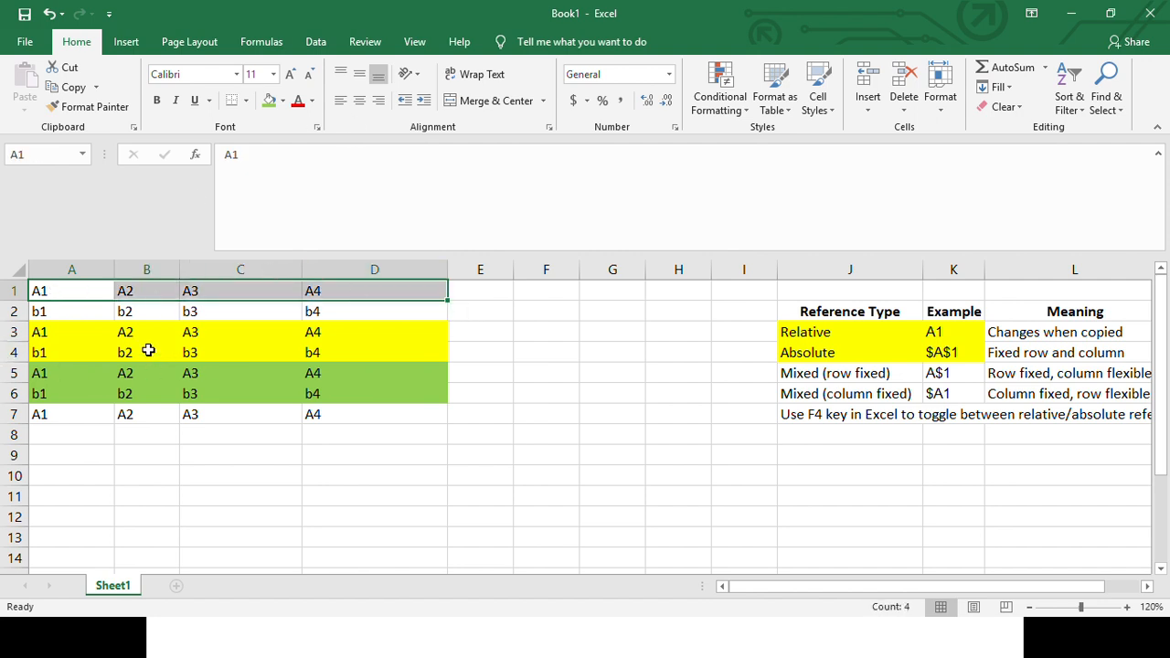
pyautogui.click(53, 332)
pyautogui.click(62, 312)
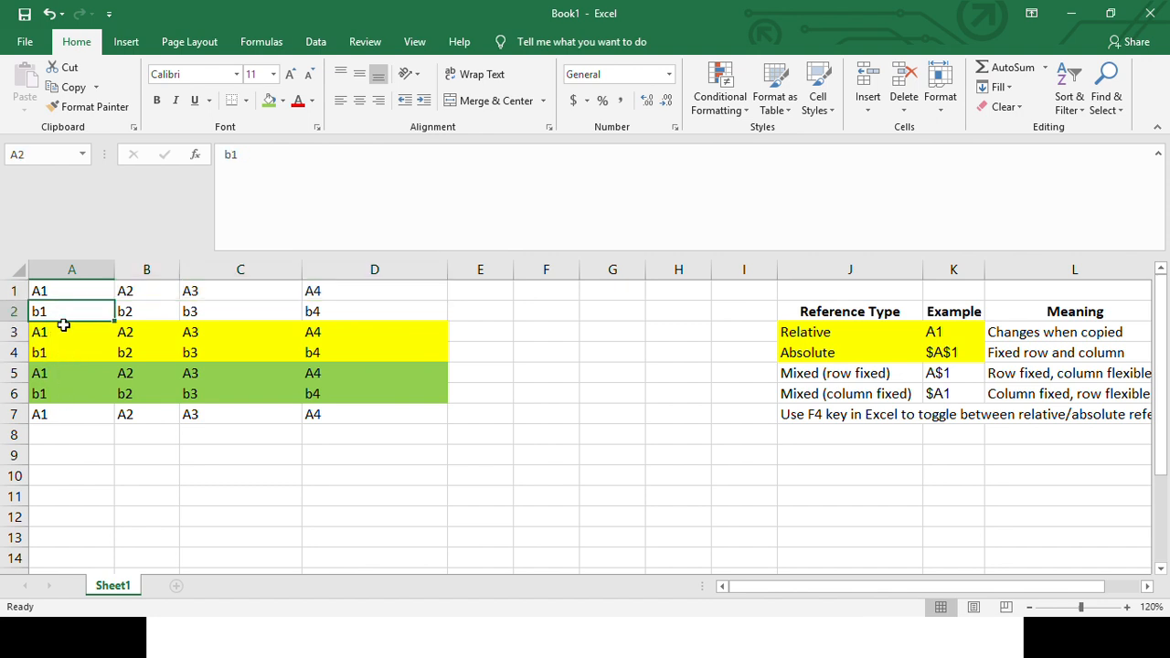
pyautogui.click(64, 355)
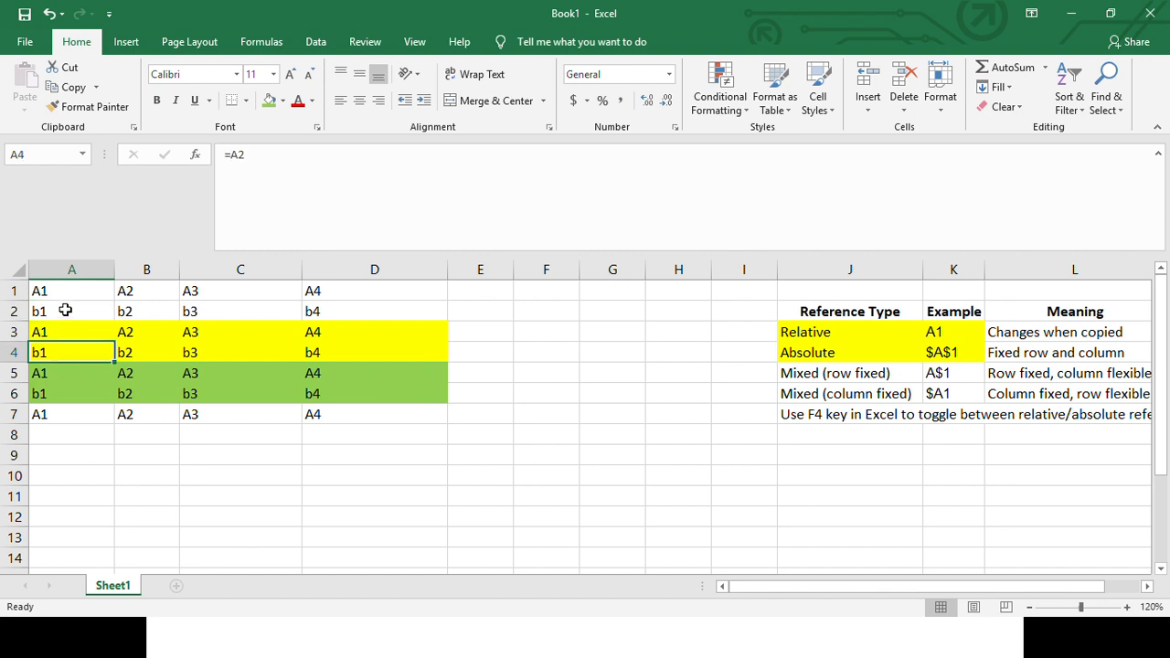
pyautogui.click(65, 310)
pyautogui.click(65, 333)
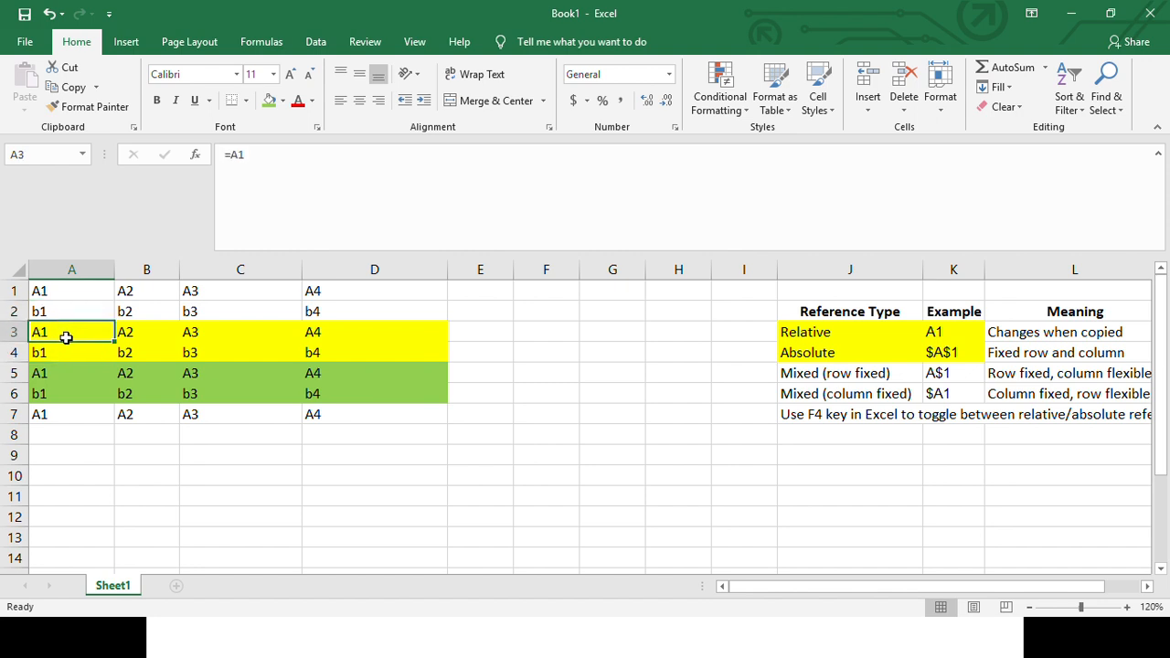
pyautogui.click(64, 352)
pyautogui.click(59, 311)
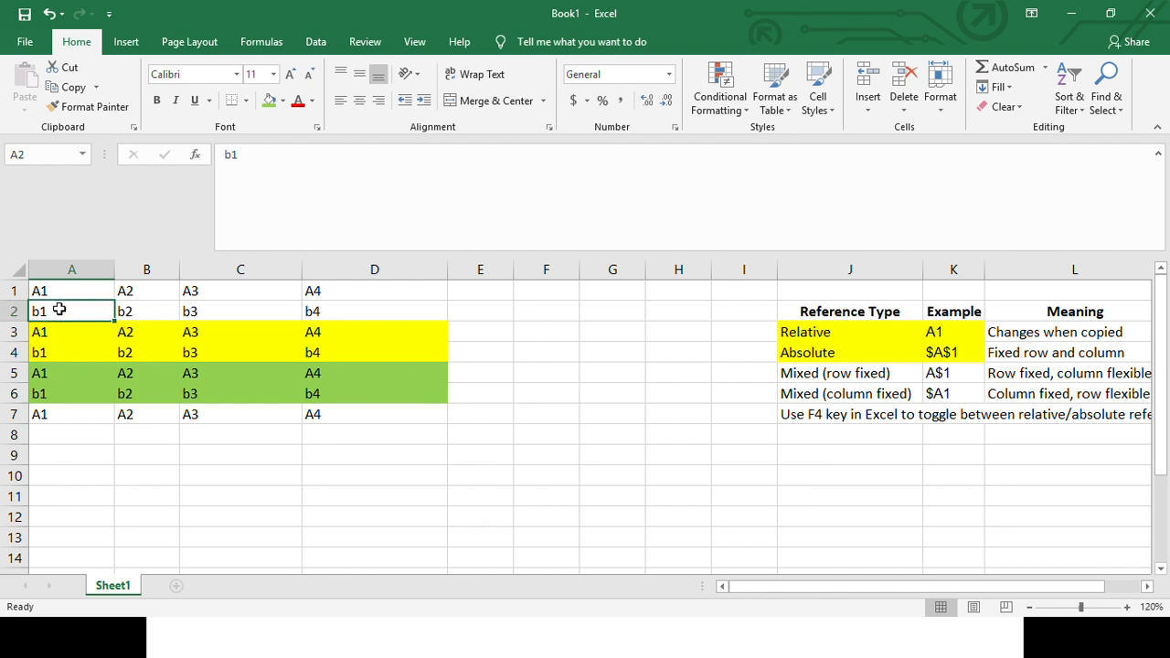
pyautogui.moveTo(92, 291); pyautogui.dragTo(378, 274)
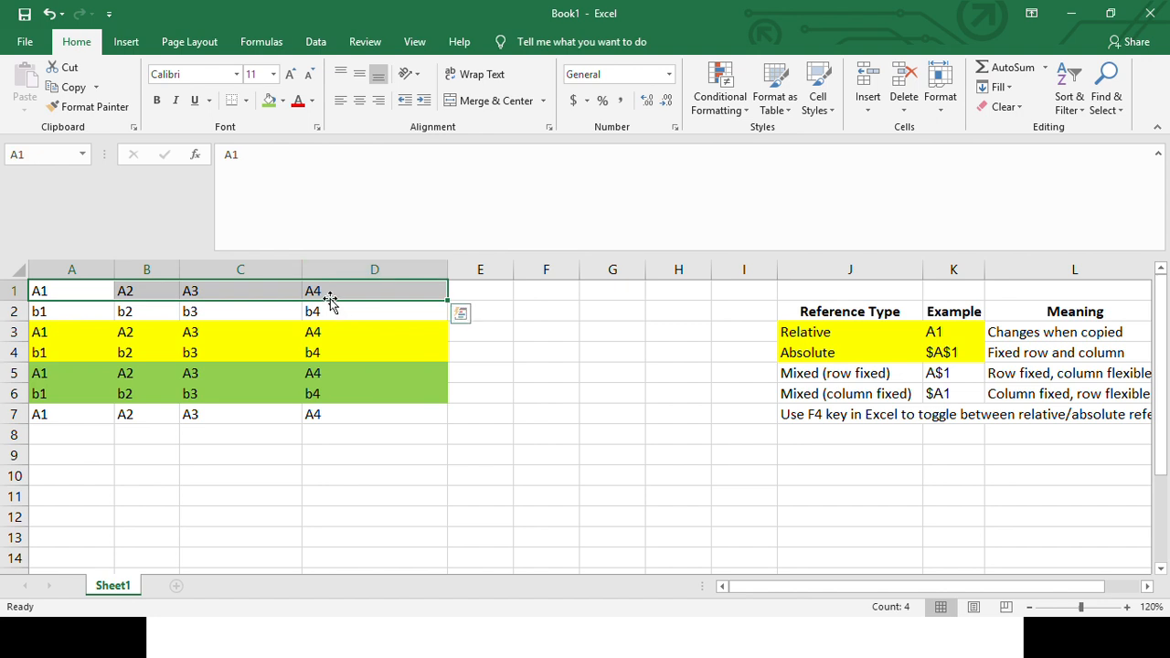
pyautogui.click(42, 332)
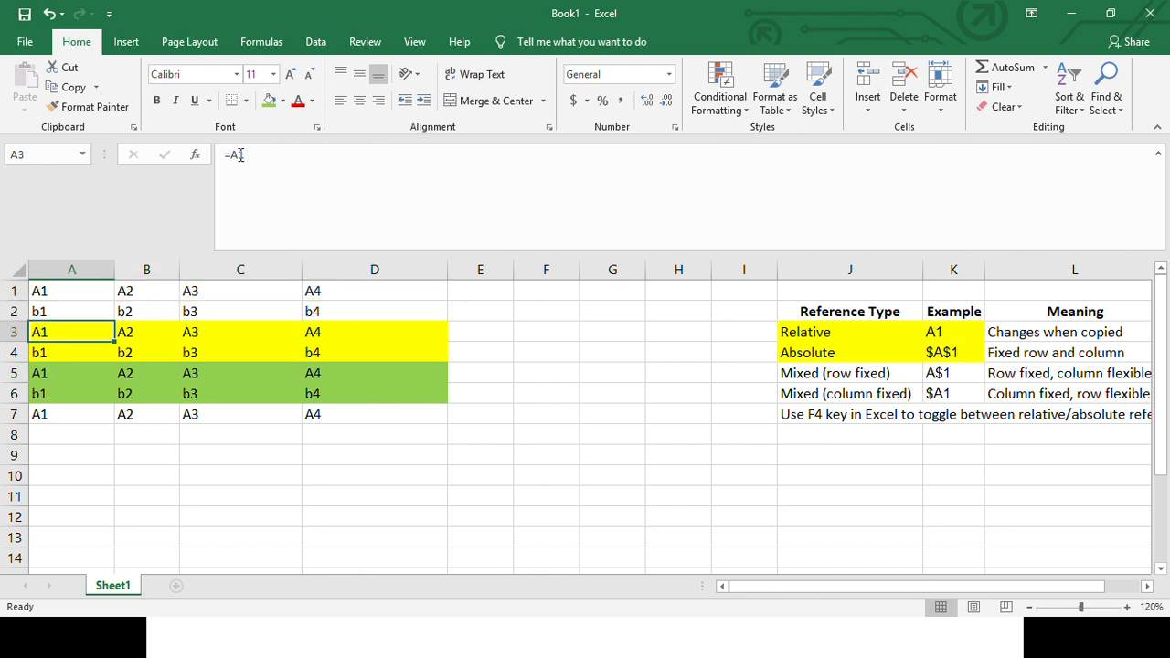
# - Recolour the Relative and Absolute entries in J3:K4 light green and highlight the Mixed (row fixed) entry in J5:K5 yellow
pyautogui.click(964, 375)
pyautogui.moveTo(832, 376); pyautogui.dragTo(950, 375)
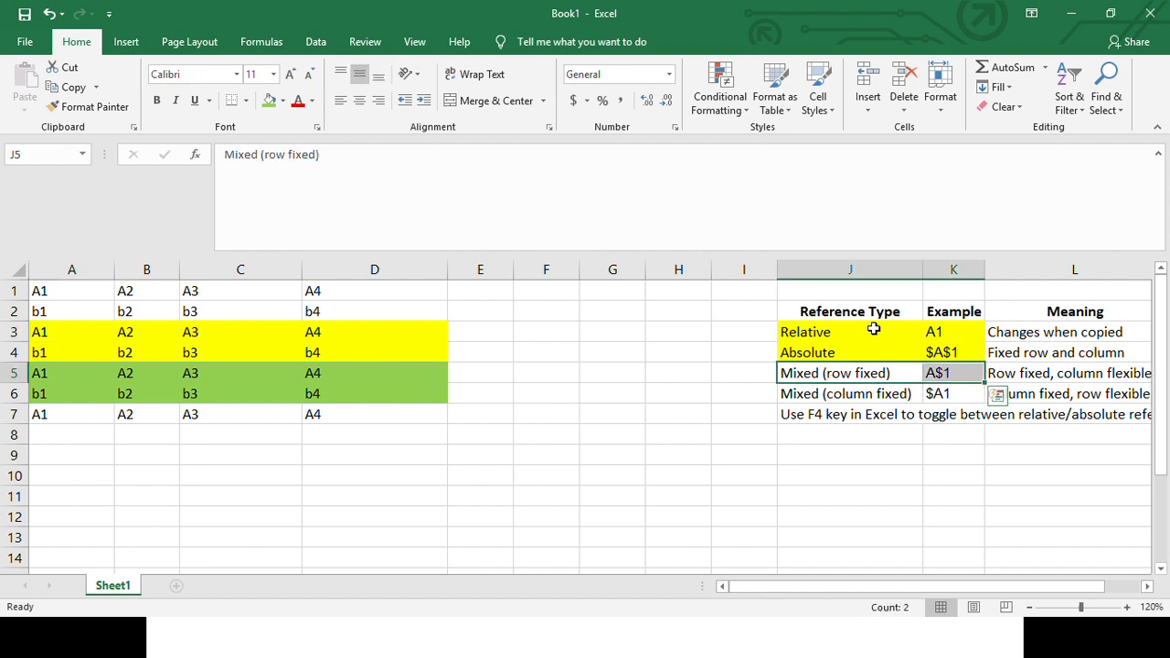
pyautogui.moveTo(859, 329); pyautogui.dragTo(976, 354)
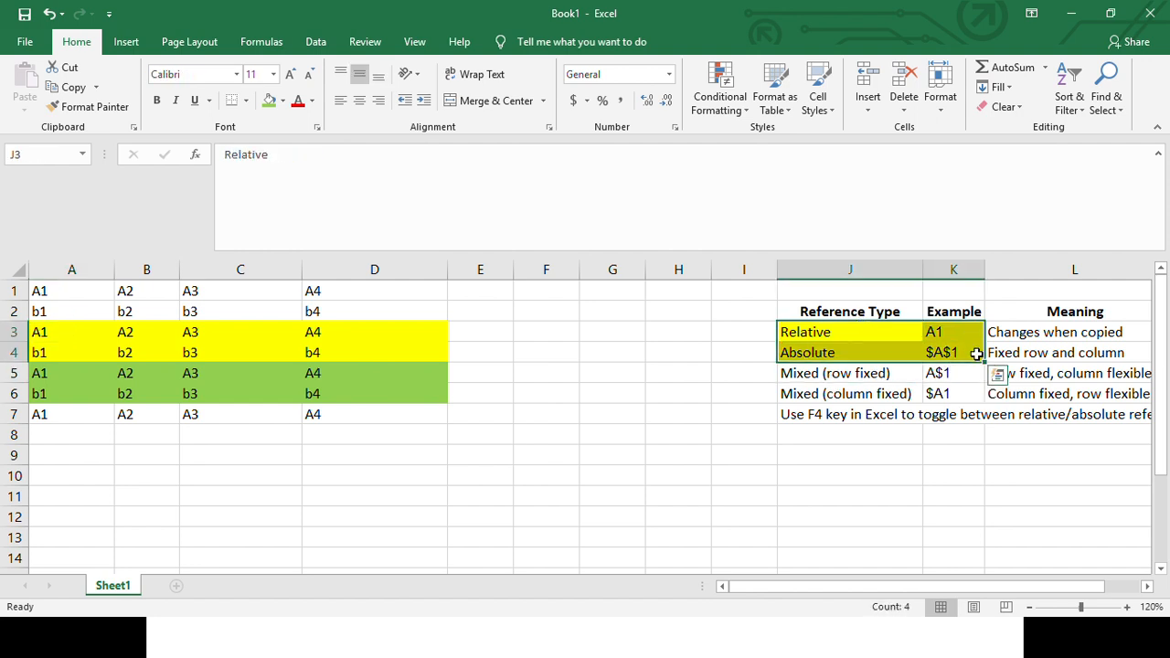
pyautogui.click(271, 101)
pyautogui.moveTo(844, 374); pyautogui.dragTo(946, 374)
pyautogui.click(283, 103)
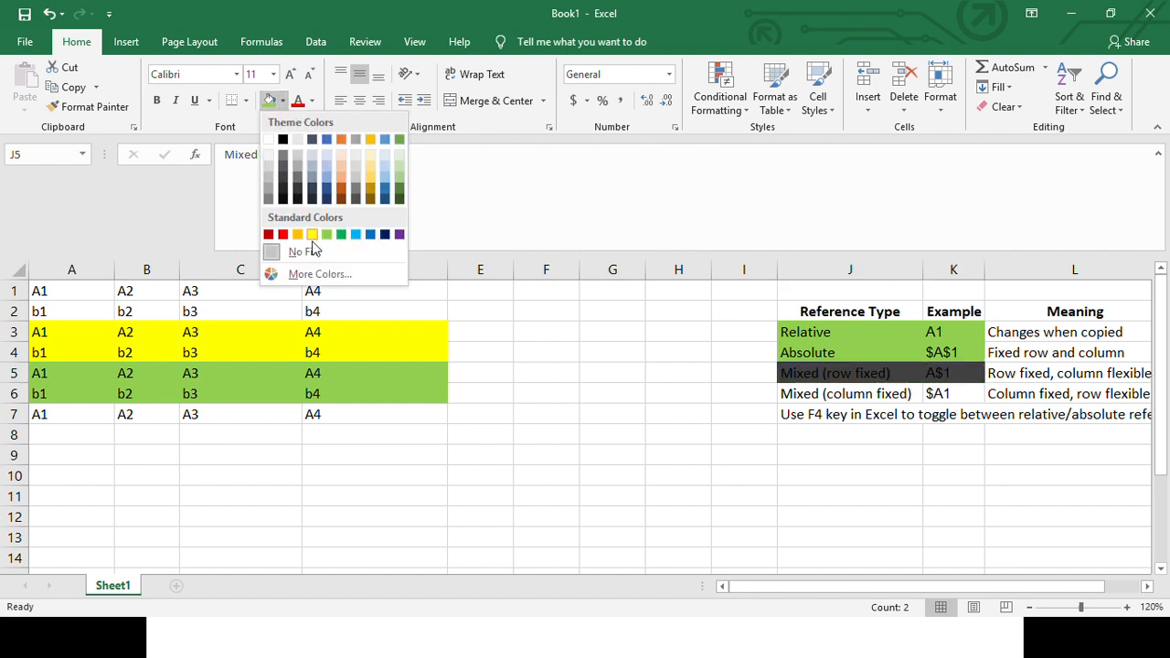
pyautogui.click(315, 230)
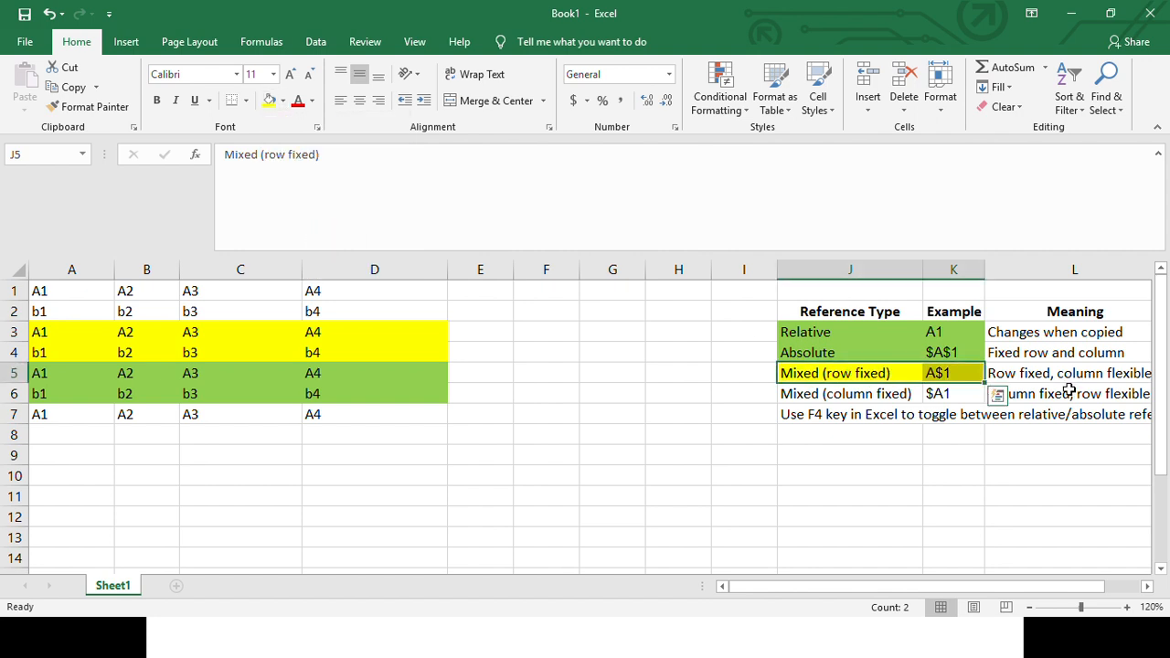
# - Examine the mixed reference examples in K5 and K6 and the contents of cell A1
pyautogui.click(936, 392)
pyautogui.click(952, 372)
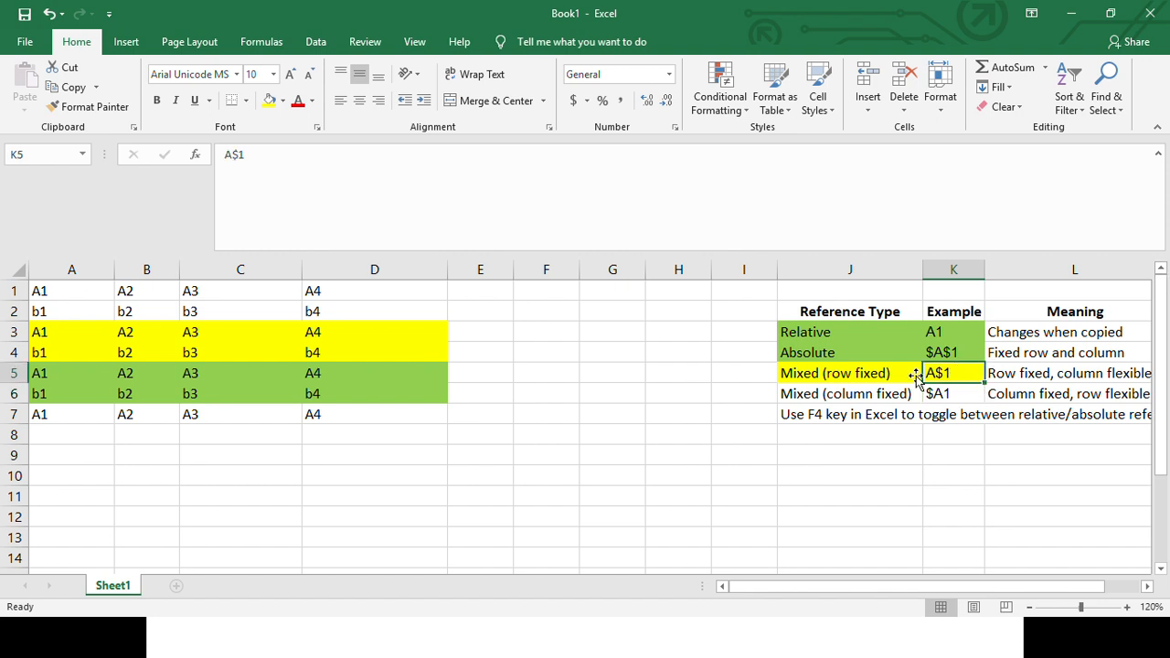
pyautogui.click(79, 293)
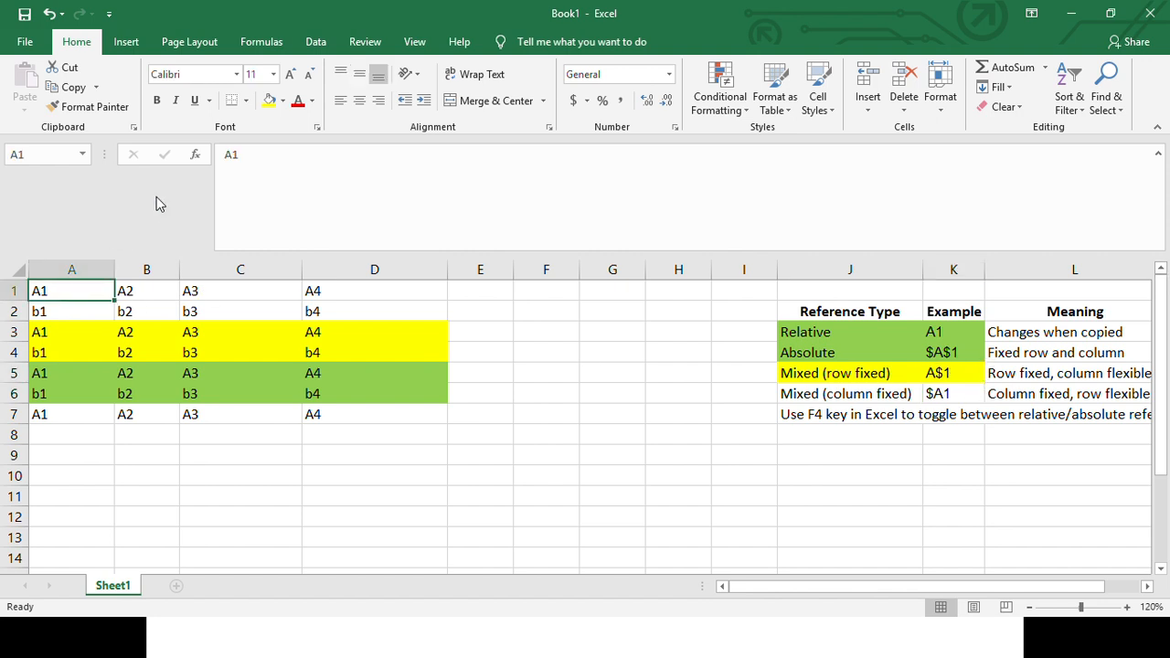
pyautogui.click(231, 154)
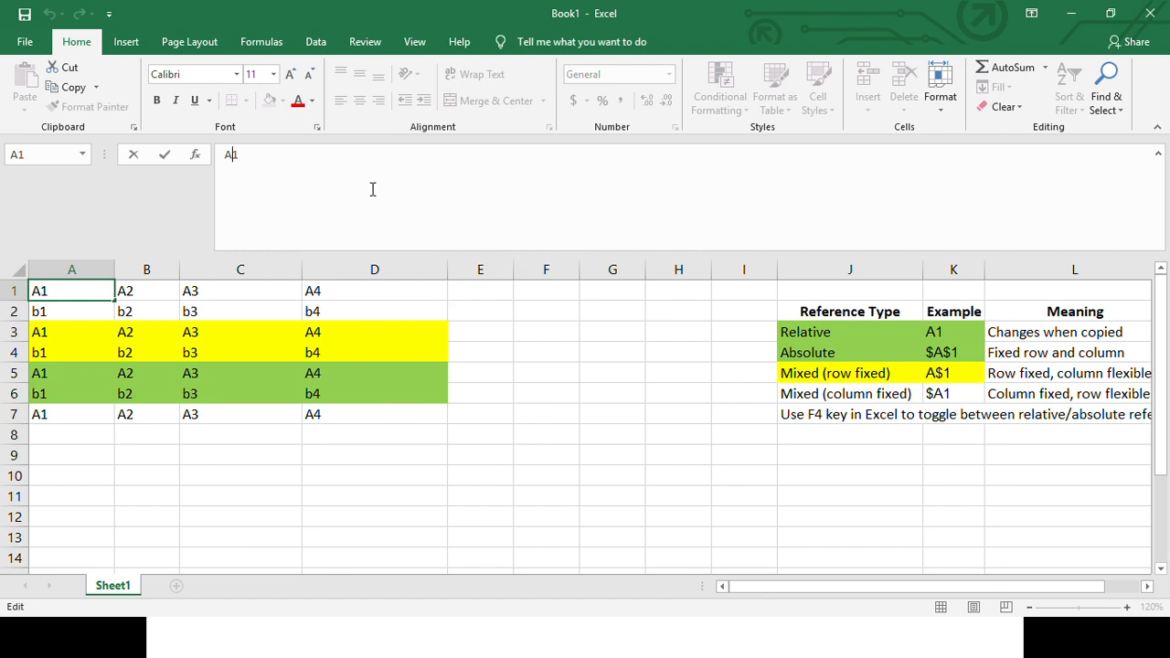
pyautogui.press('Escape')
pyautogui.doubleClick(229, 154)
pyautogui.click(223, 156)
pyautogui.press('Escape')
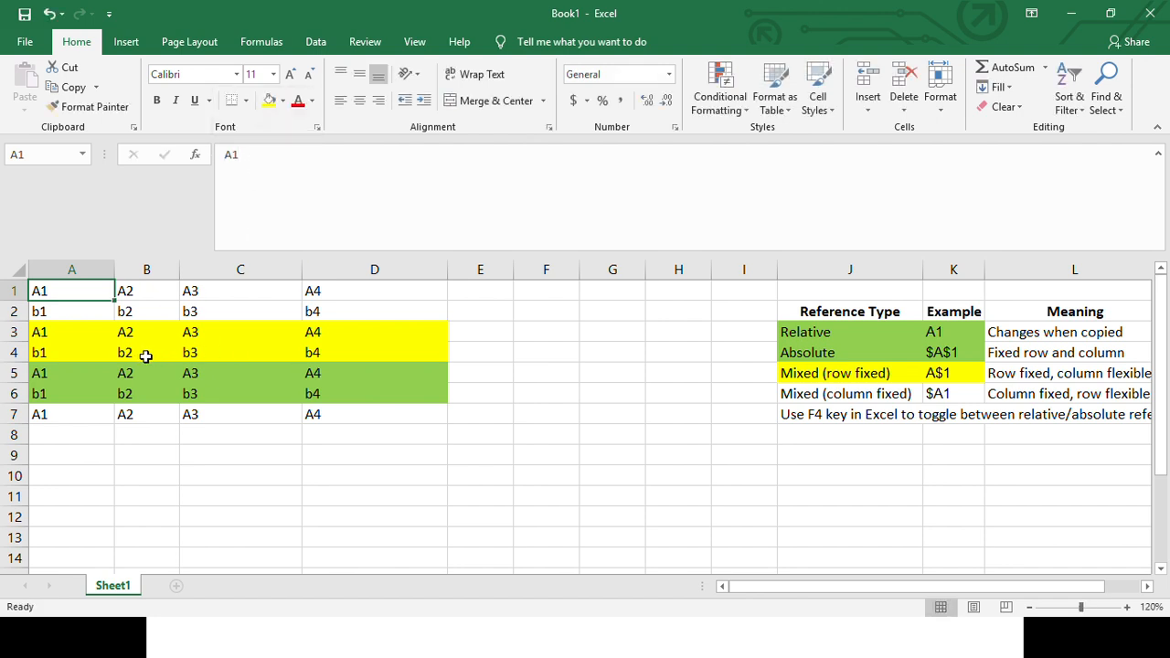
# - Change A3's formula to the row-fixed reference =A$1 and fill it across through D3
pyautogui.click(59, 352)
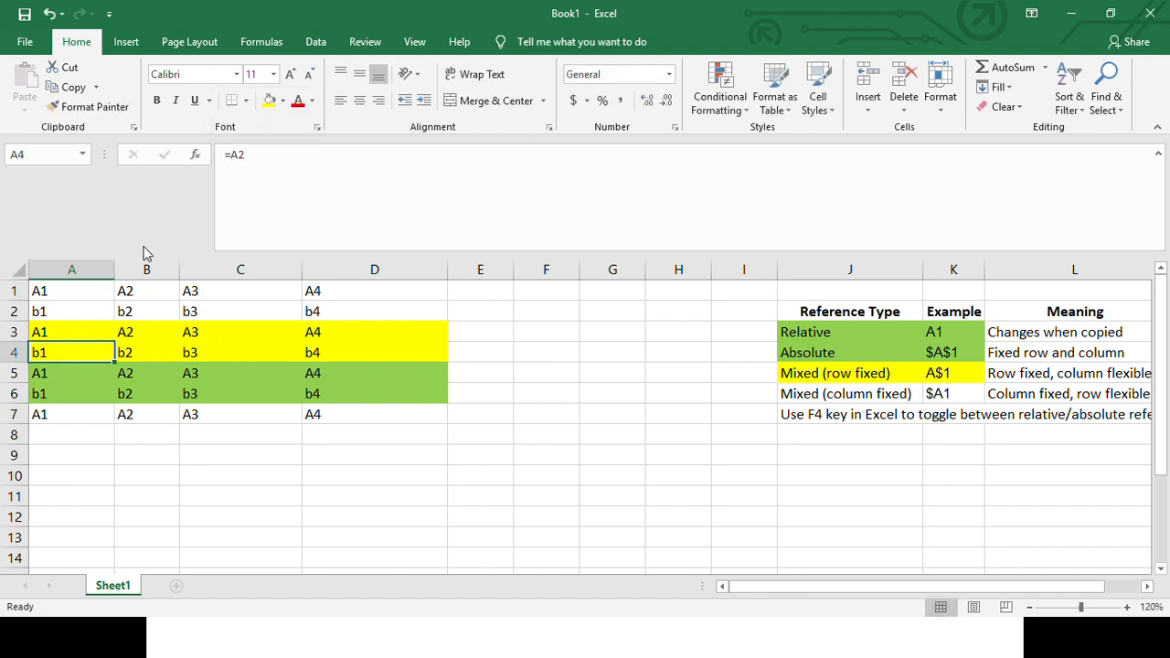
pyautogui.click(70, 332)
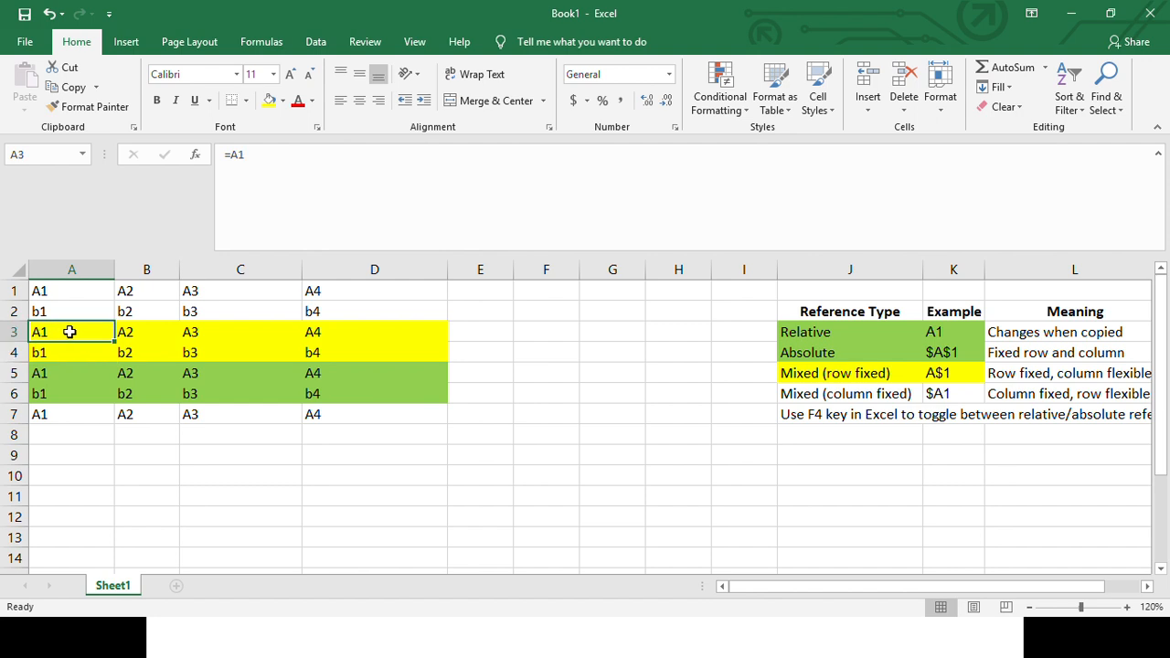
pyautogui.doubleClick(236, 155)
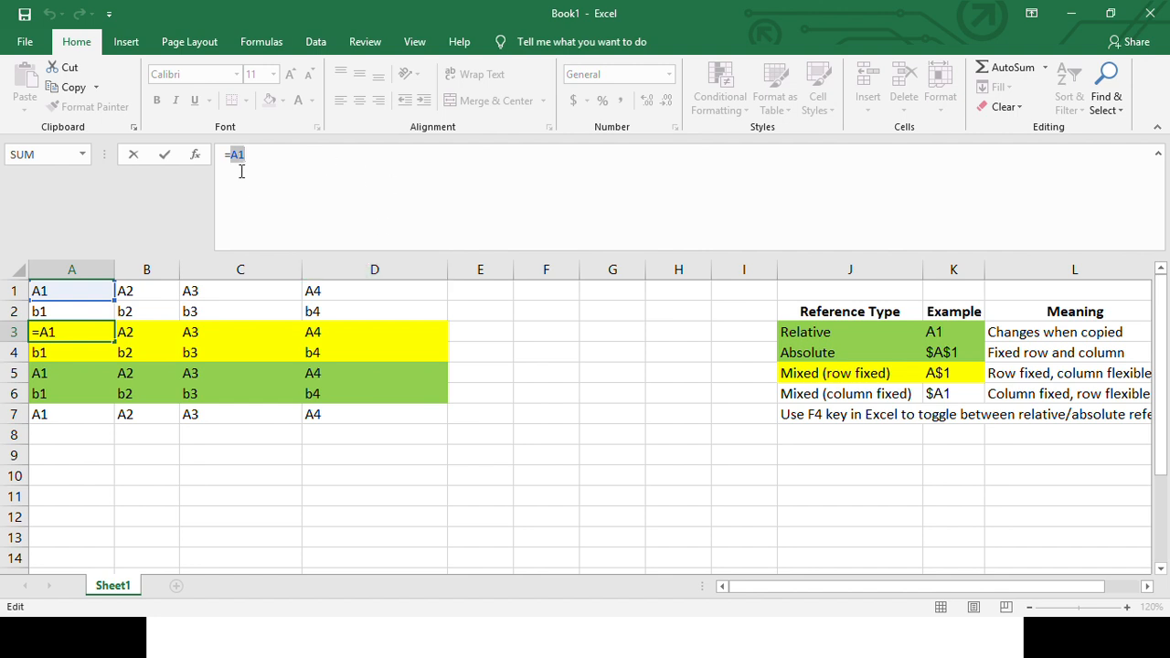
pyautogui.press('F4')
pyautogui.press('F4')
pyautogui.press('Return')
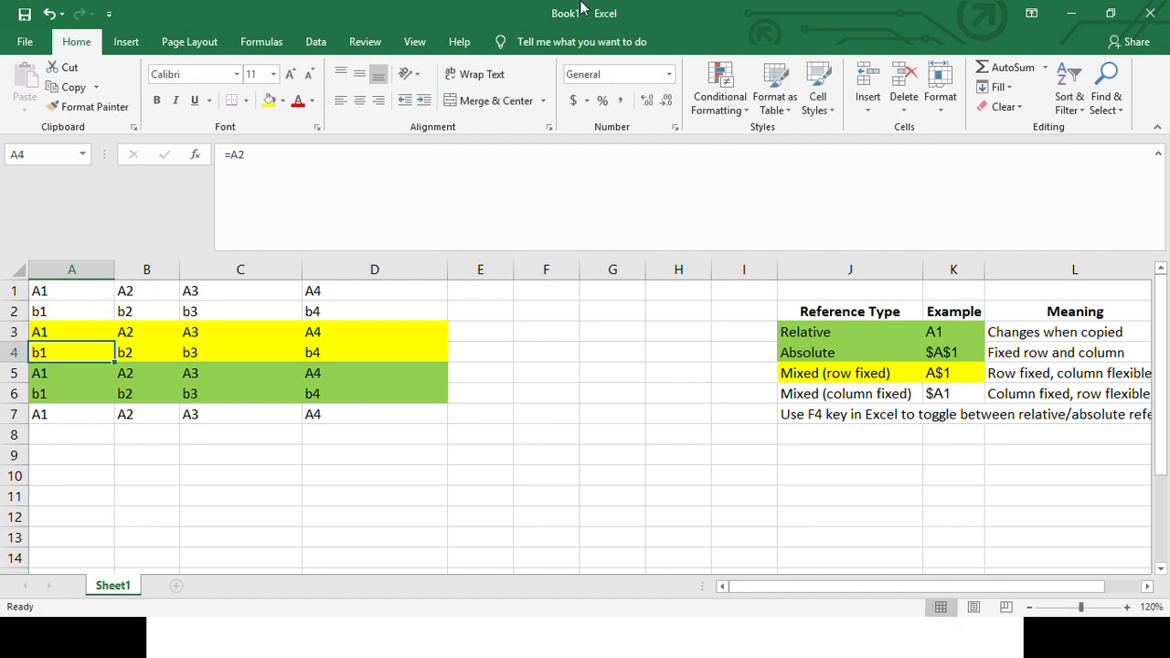
pyautogui.click(59, 335)
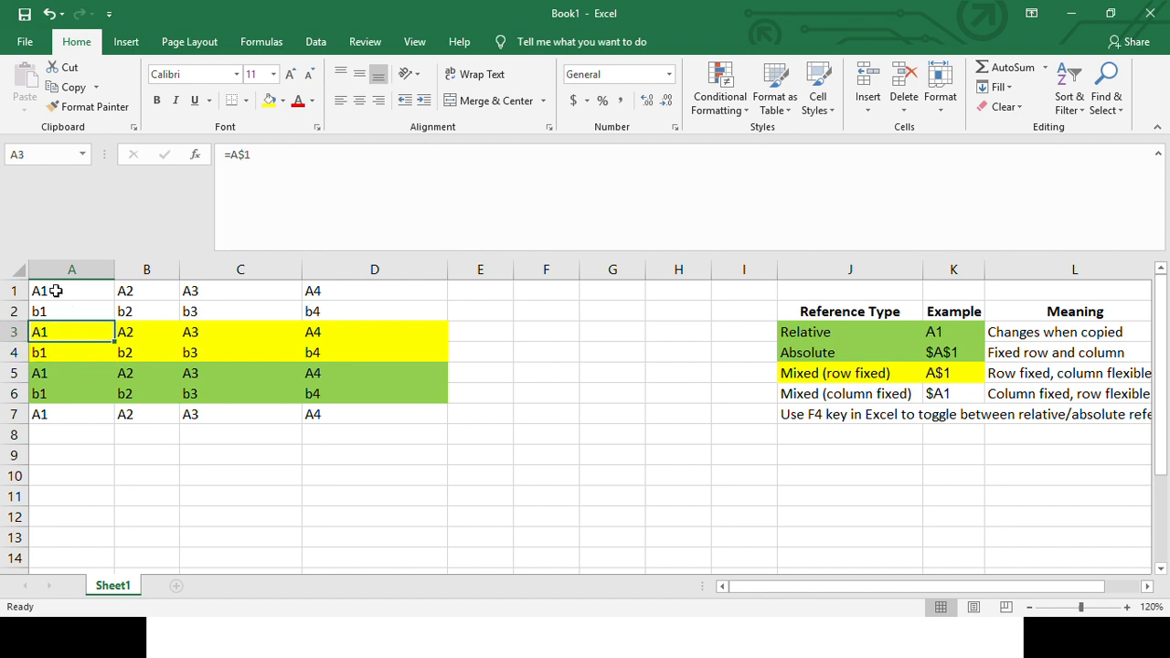
pyautogui.moveTo(117, 340); pyautogui.dragTo(404, 354)
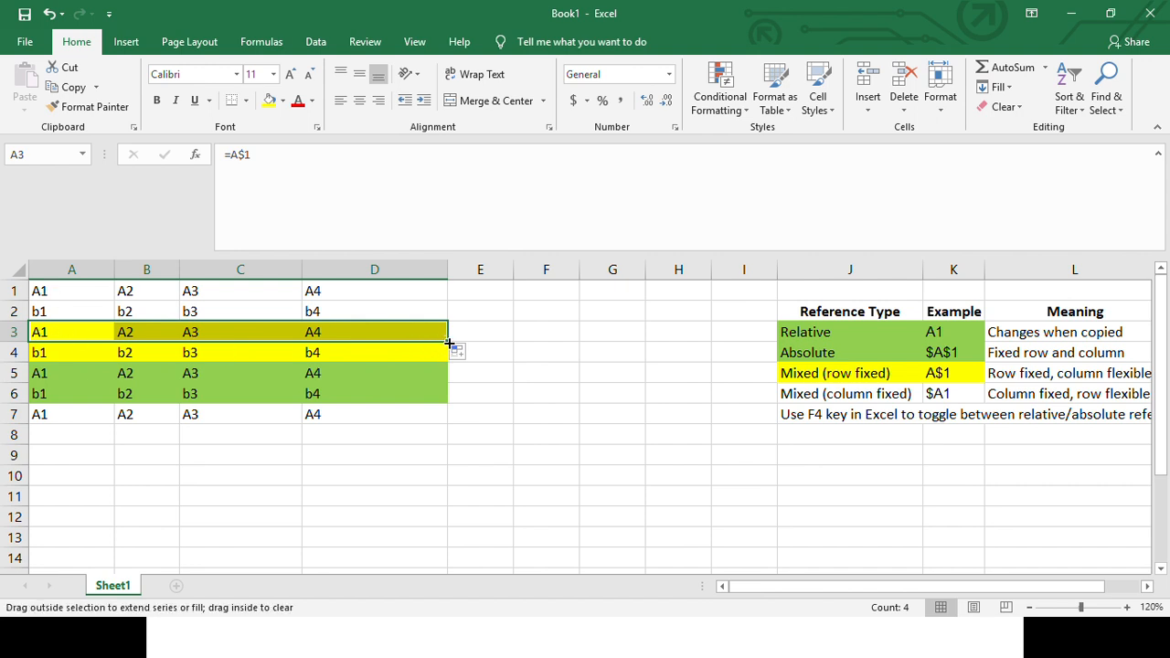
# - Inspect how the column part of the reference changes in B3, C3 and D3
pyautogui.click(130, 332)
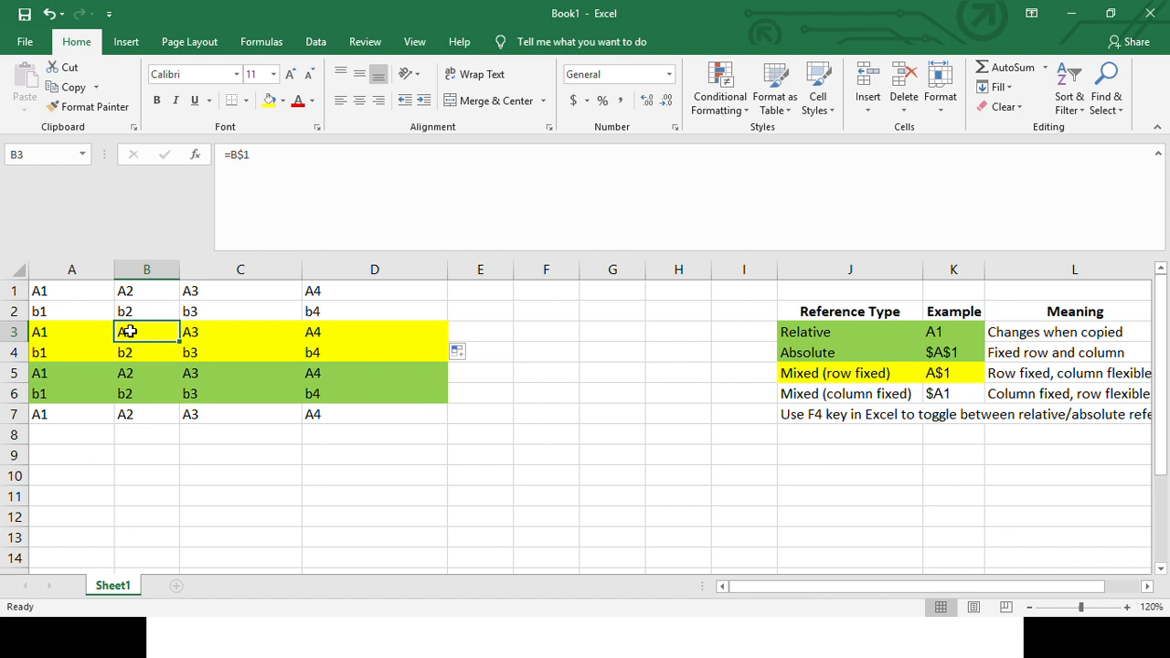
pyautogui.click(242, 325)
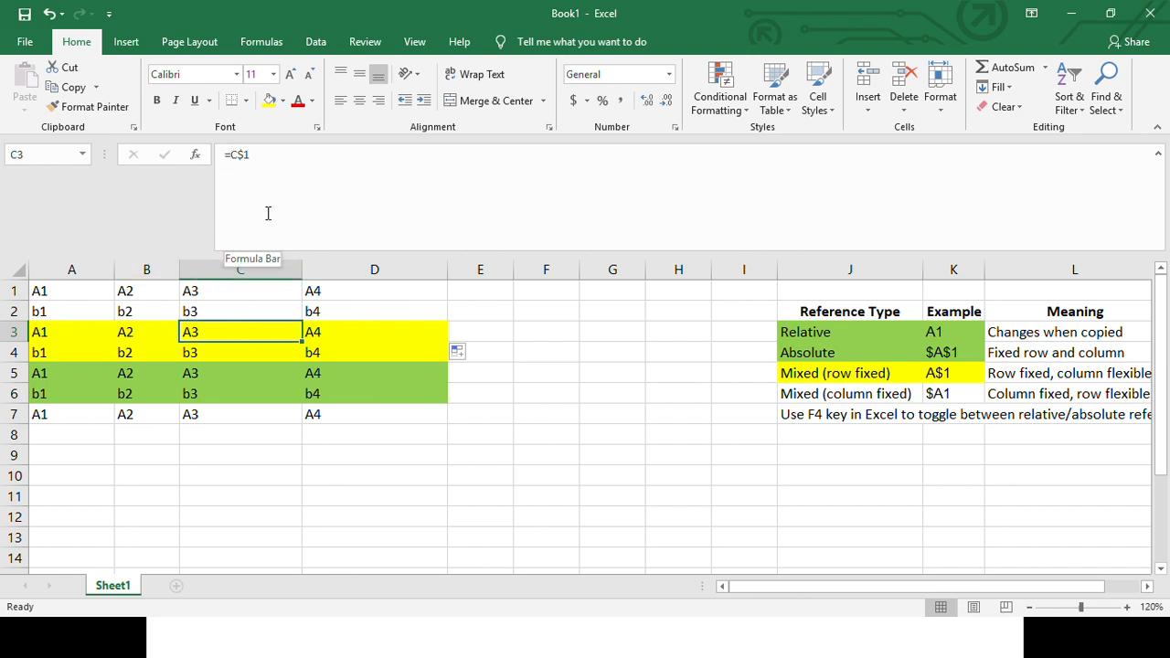
pyautogui.click(353, 331)
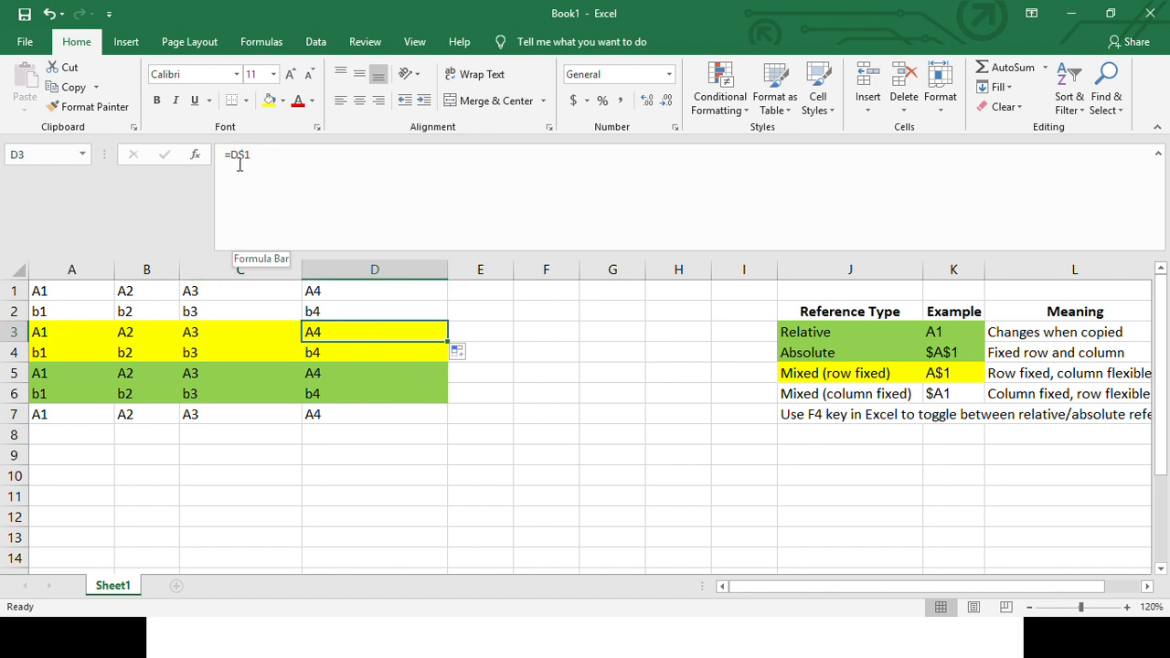
# - Fill the row-fixed formulas in A3:D3 down into row 4 and check the reference in A4
pyautogui.moveTo(86, 334); pyautogui.dragTo(456, 358)
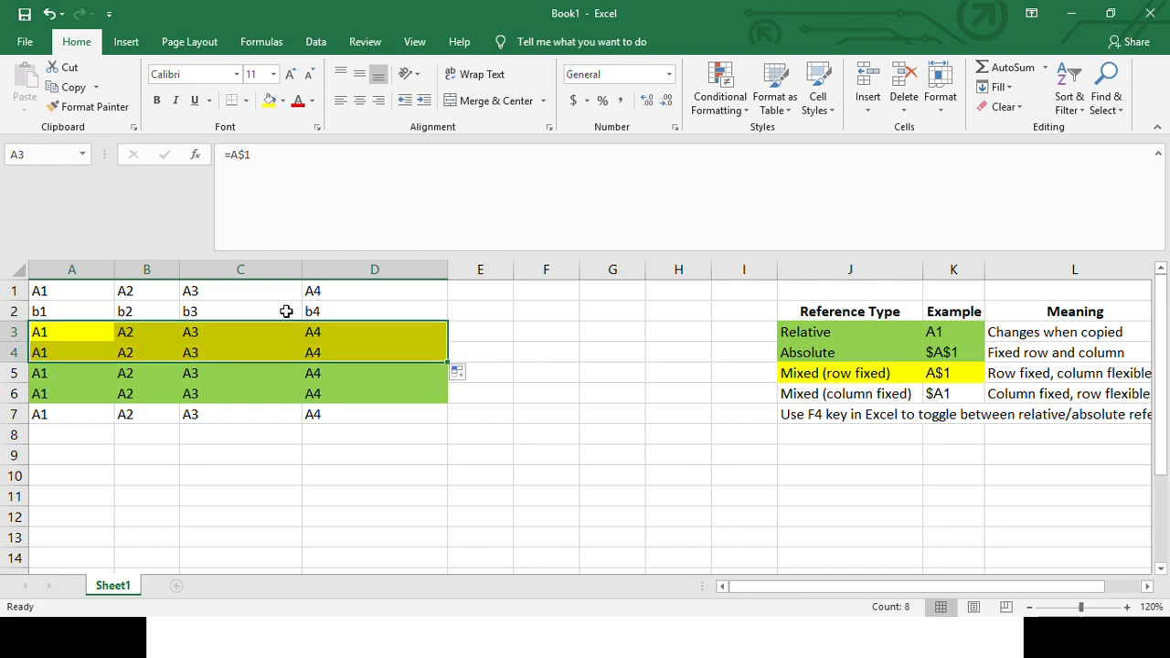
pyautogui.click(59, 356)
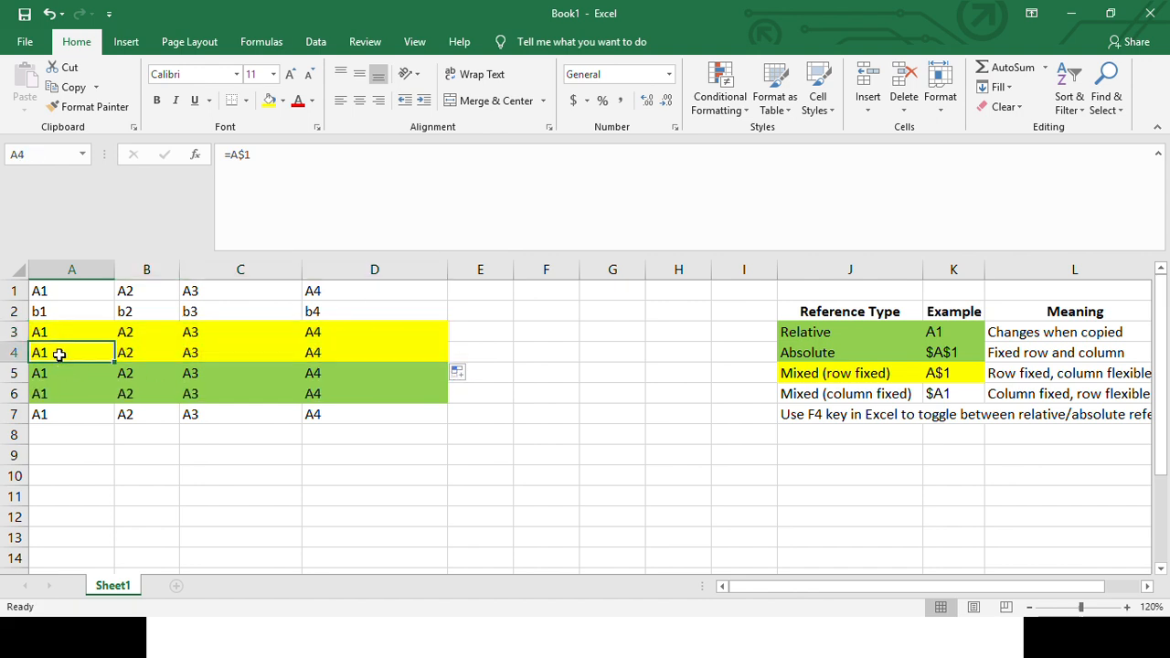
pyautogui.click(247, 153)
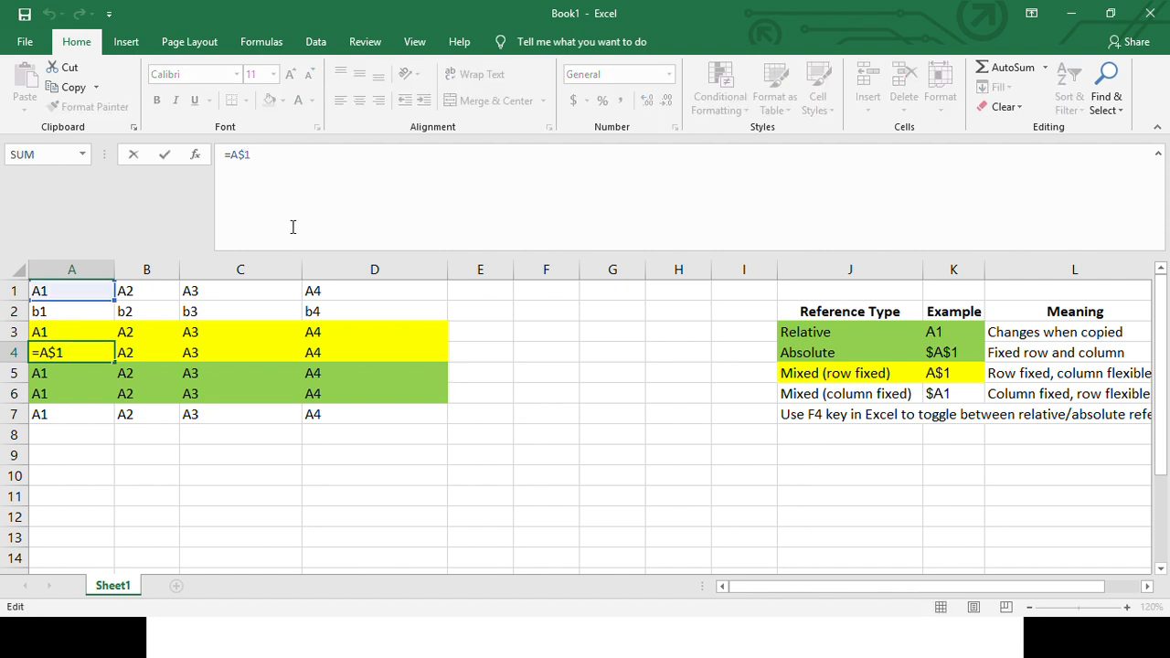
pyautogui.press('Escape')
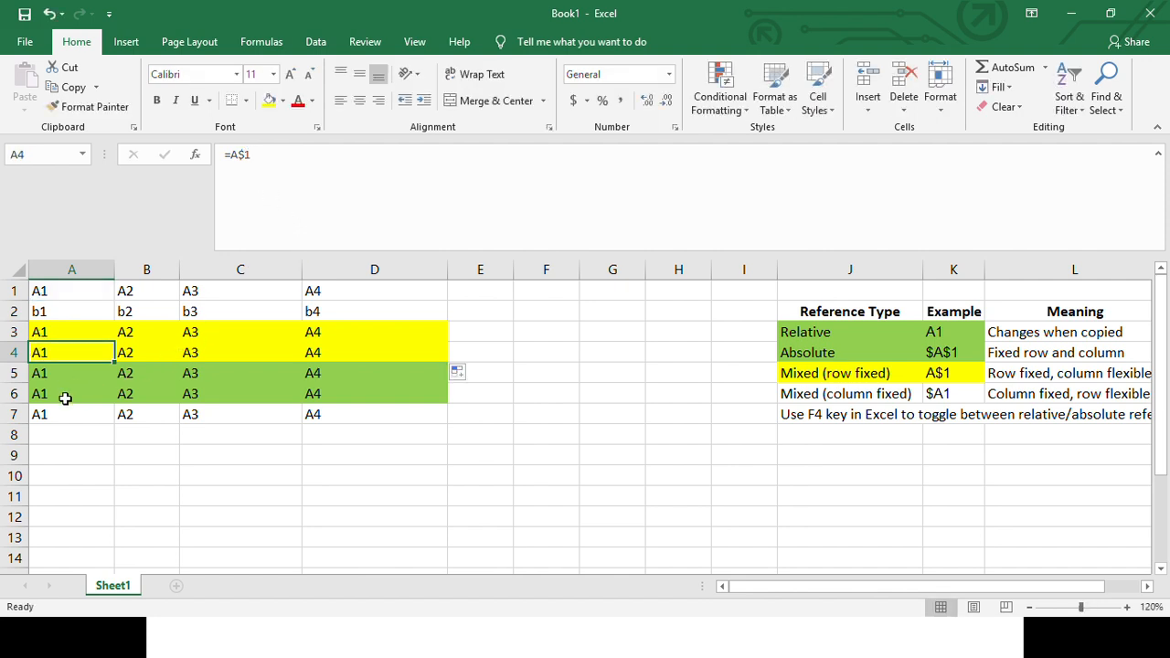
# - Copy the row-fixed formulas in A4:D4 into A5:D7
pyautogui.click(64, 395)
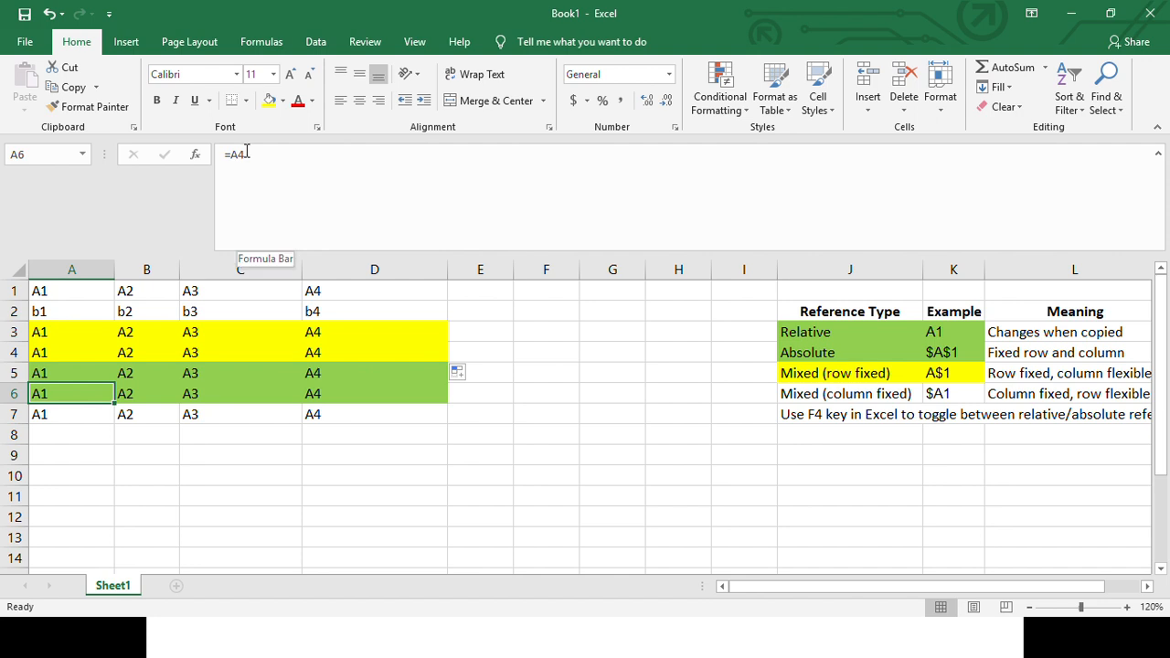
pyautogui.click(71, 371)
pyautogui.moveTo(70, 370); pyautogui.dragTo(358, 392)
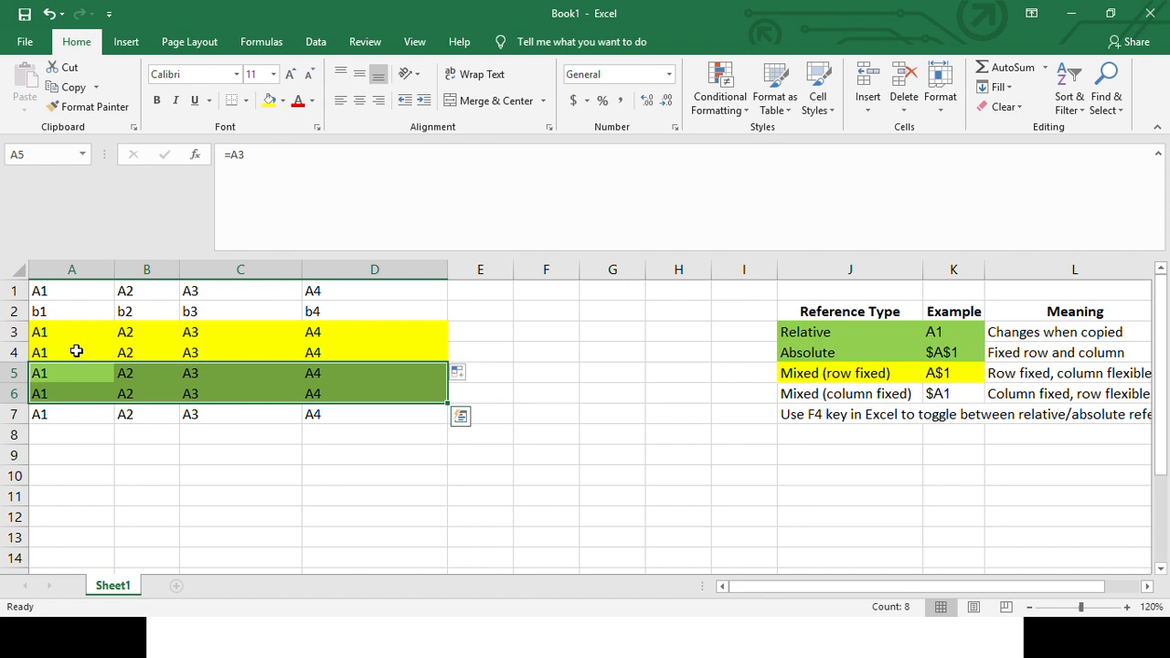
pyautogui.moveTo(78, 352); pyautogui.dragTo(360, 355)
pyautogui.hotkey('ctrl', 'c')
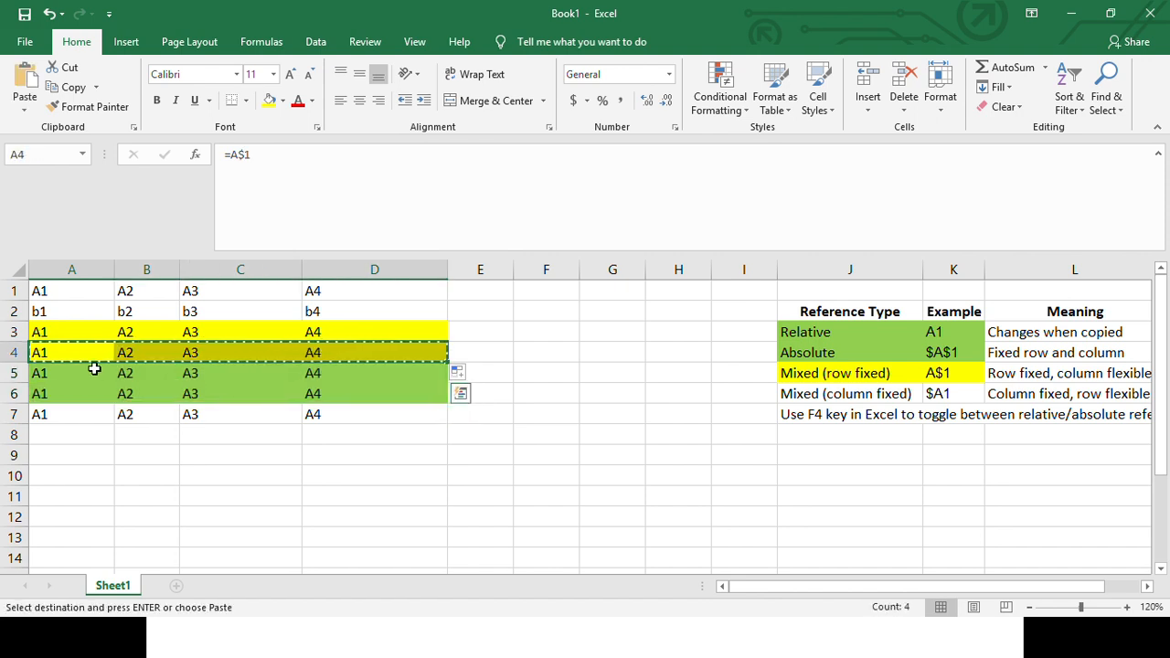
pyautogui.moveTo(94, 369); pyautogui.dragTo(360, 419)
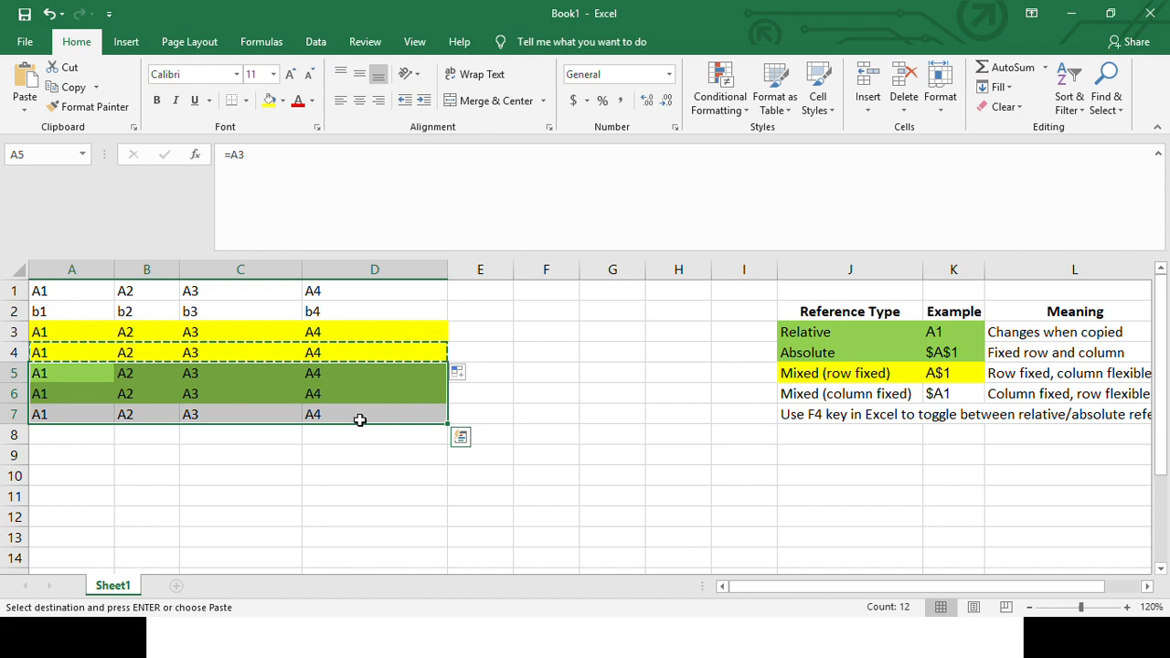
pyautogui.hotkey('ctrl', 'v')
# - Inspect the row and column parts of the references in A5 and B5
pyautogui.click(68, 378)
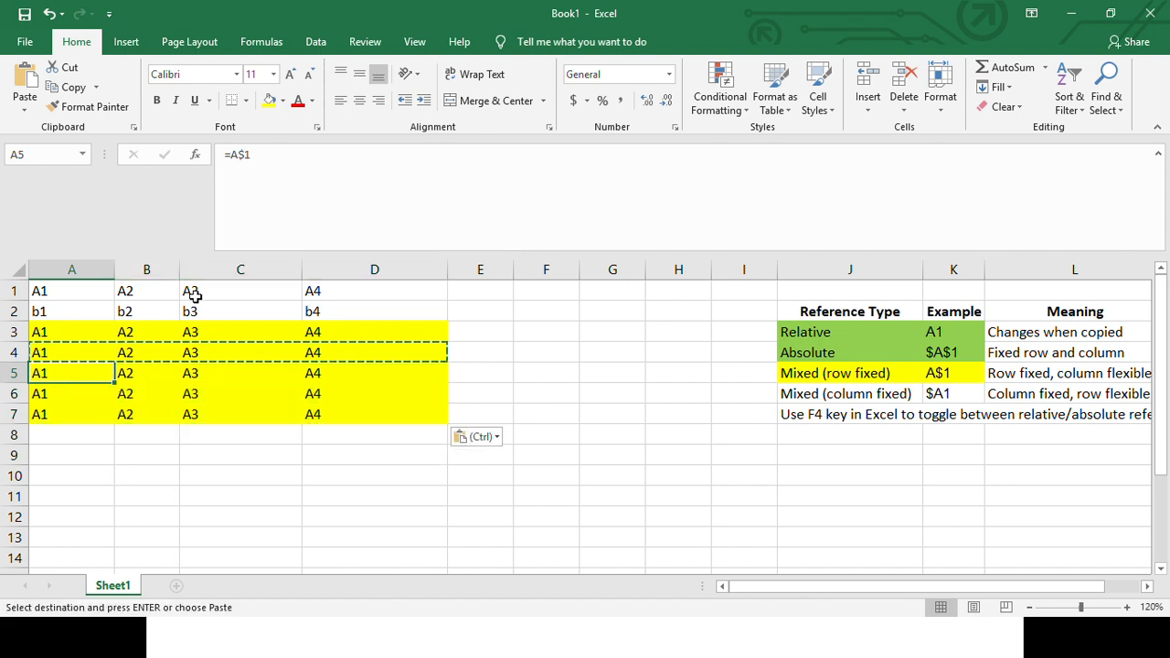
pyautogui.click(245, 151)
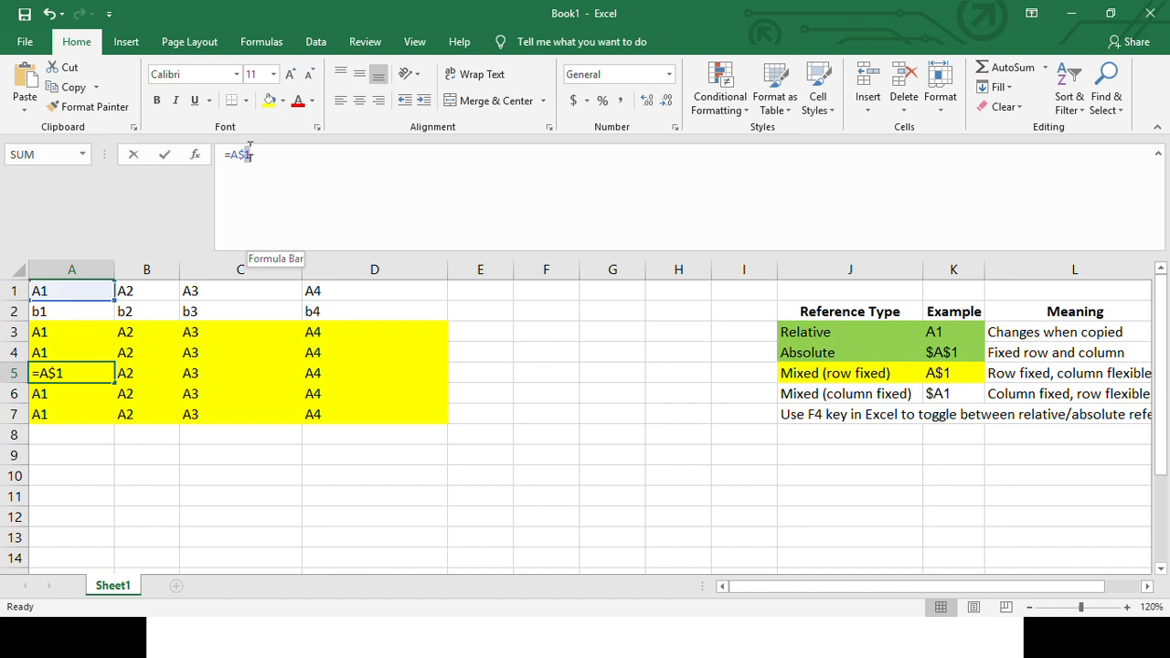
pyautogui.moveTo(231, 155); pyautogui.dragTo(235, 157)
pyautogui.press('Escape')
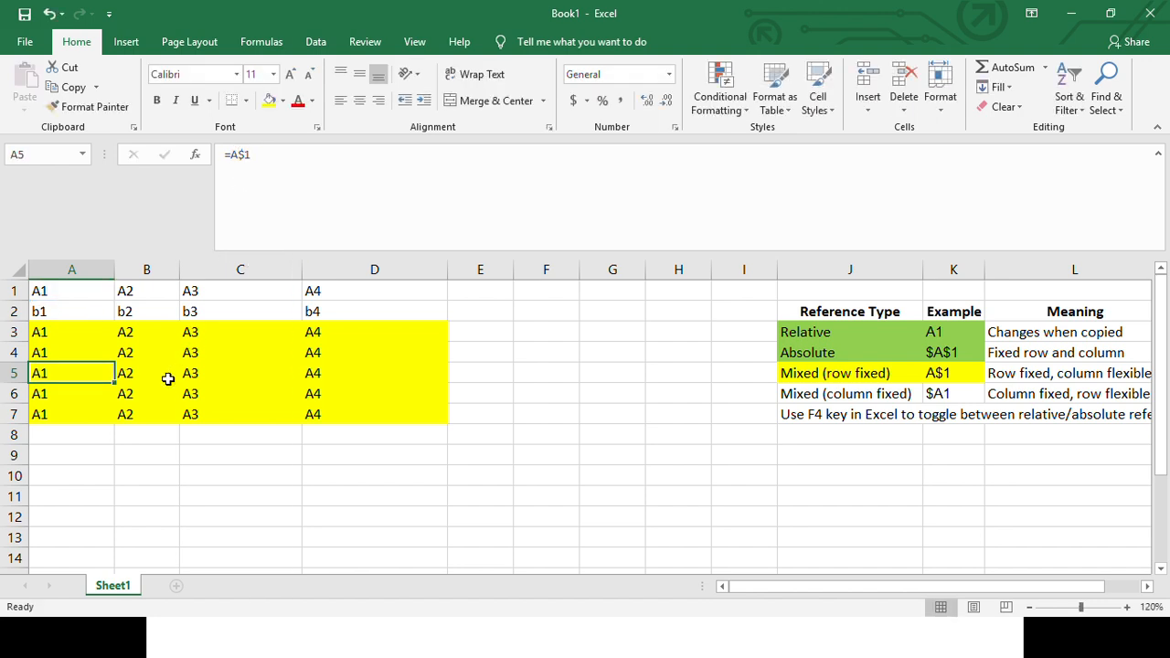
pyautogui.click(146, 375)
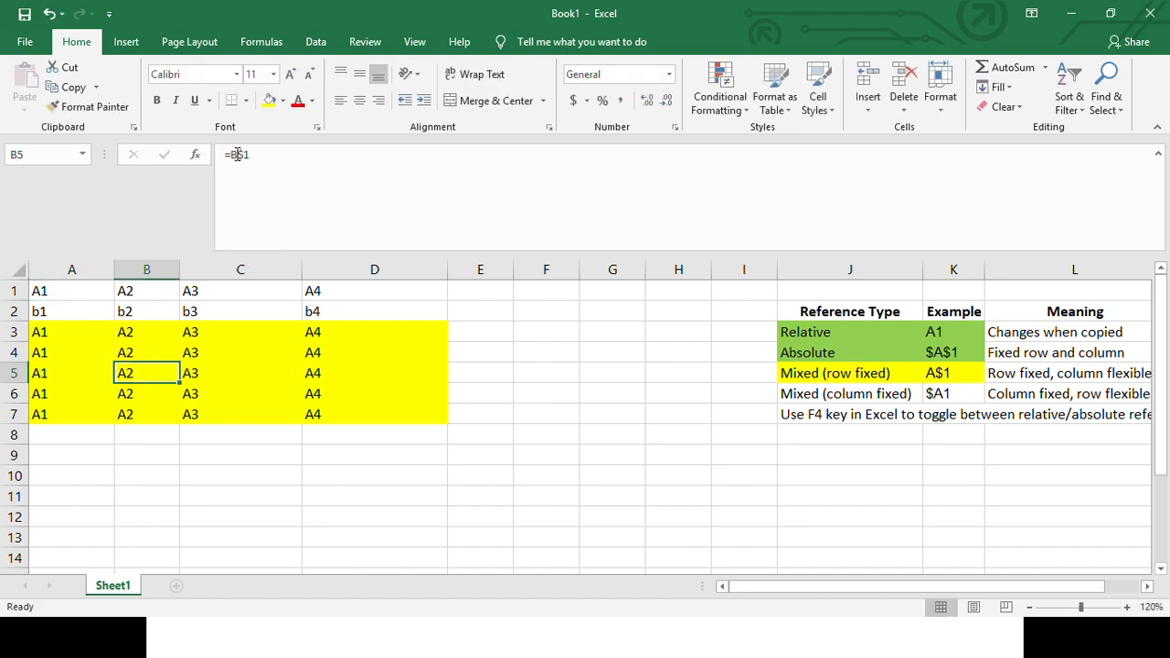
# - Colour the Mixed (row fixed) type and its example in J5:K5 green
pyautogui.click(1003, 373)
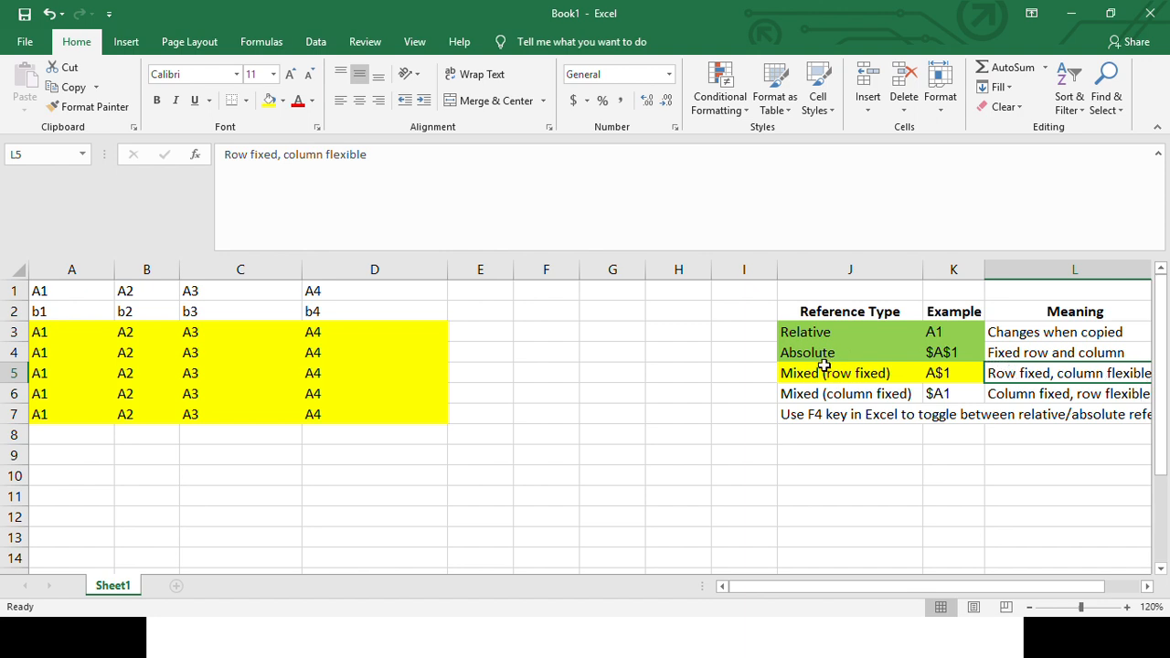
pyautogui.moveTo(824, 365); pyautogui.dragTo(932, 374)
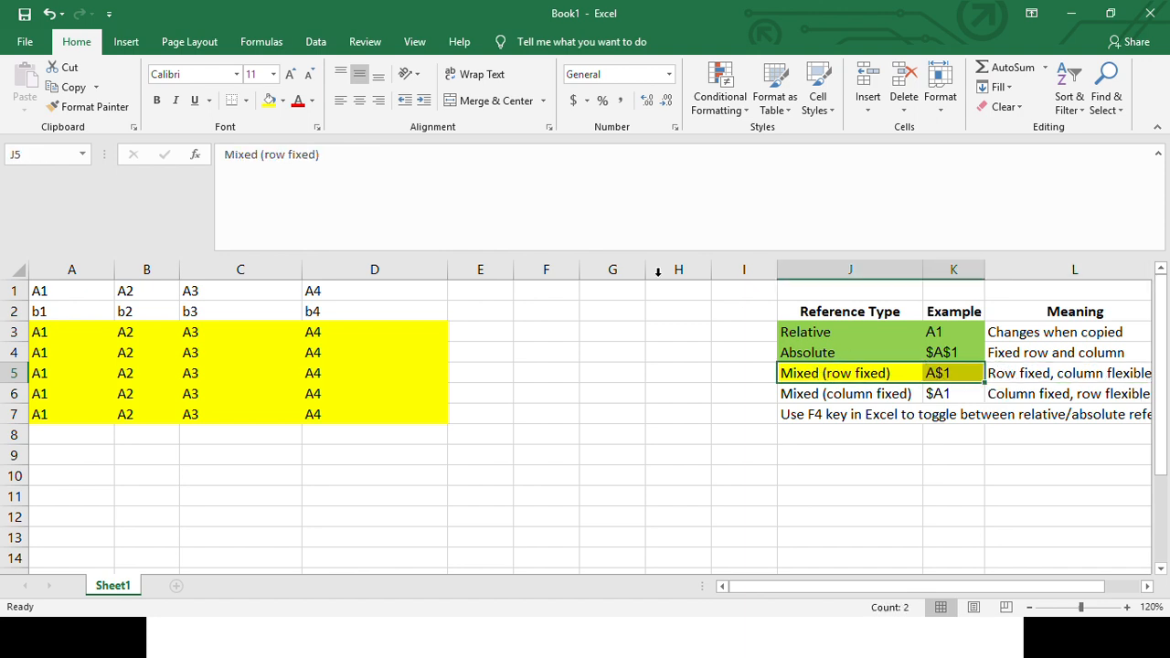
pyautogui.click(283, 101)
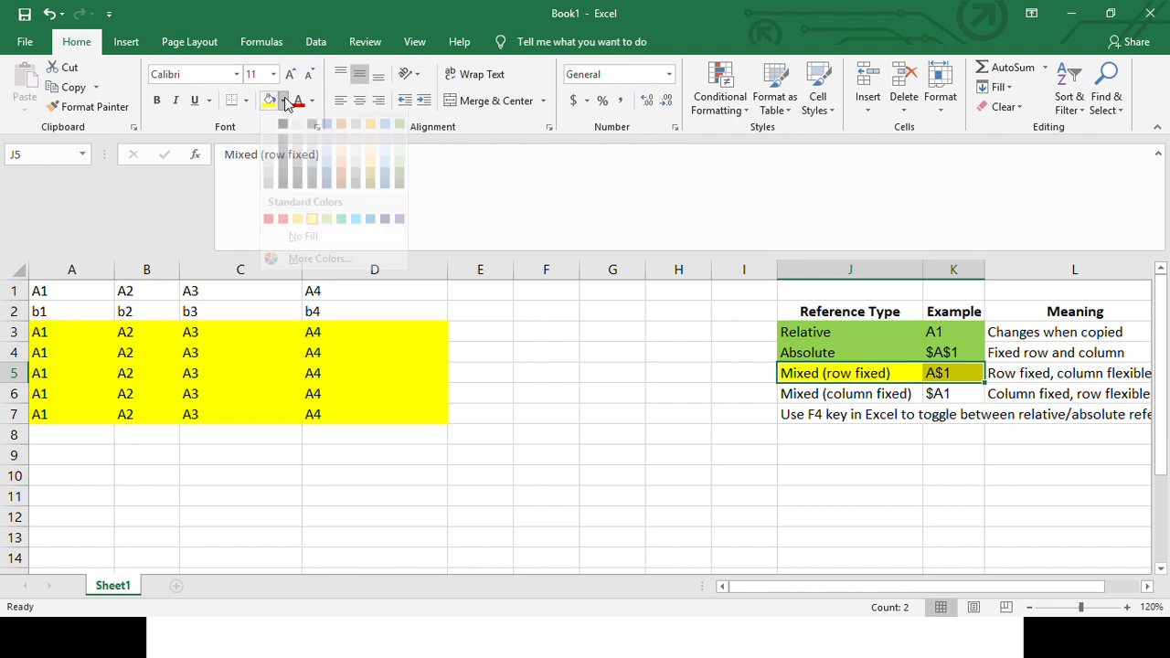
pyautogui.click(327, 235)
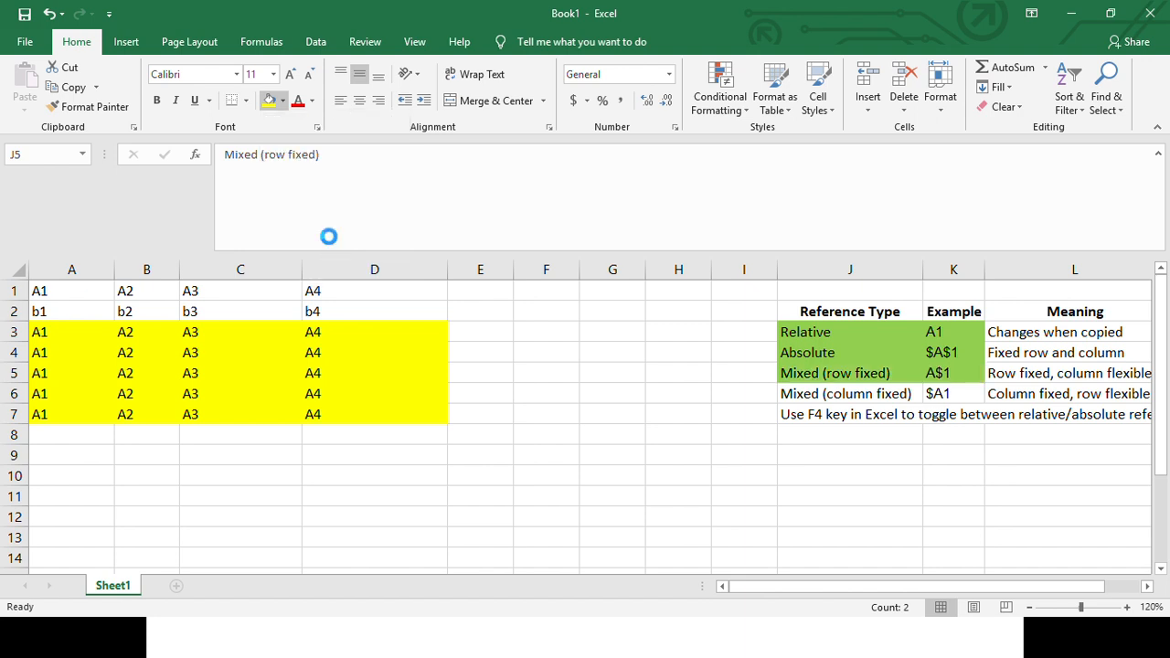
# - Examine the Mixed (column fixed) entry in J6:L6 and the contents of A2 and B2
pyautogui.moveTo(835, 393); pyautogui.dragTo(933, 393)
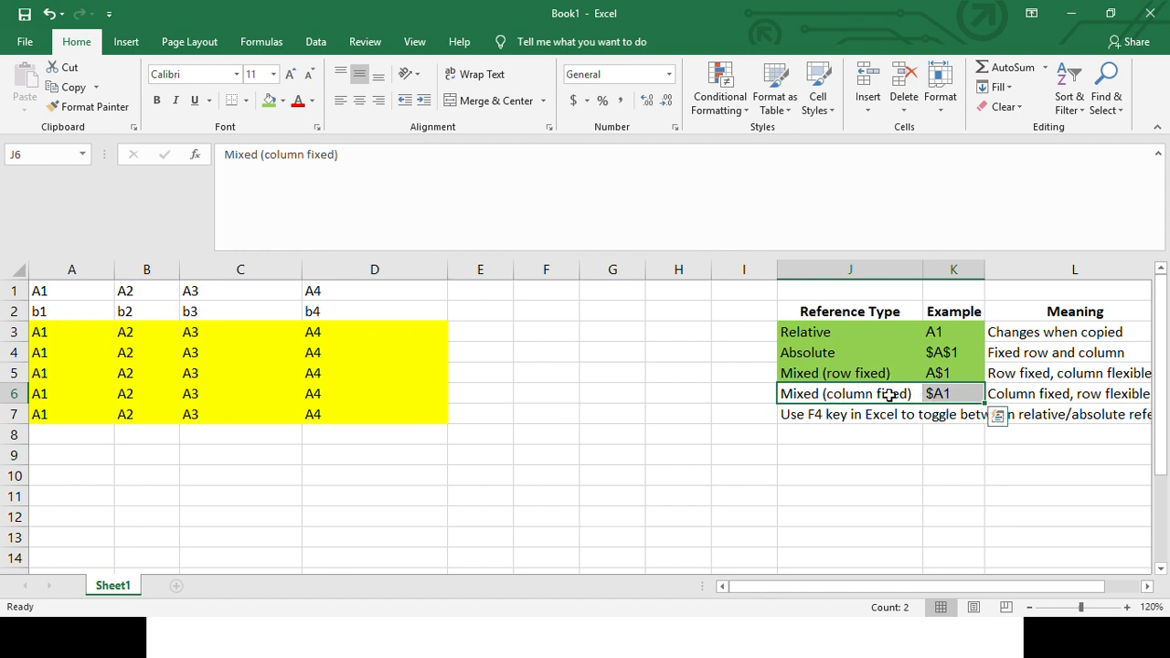
pyautogui.click(1025, 401)
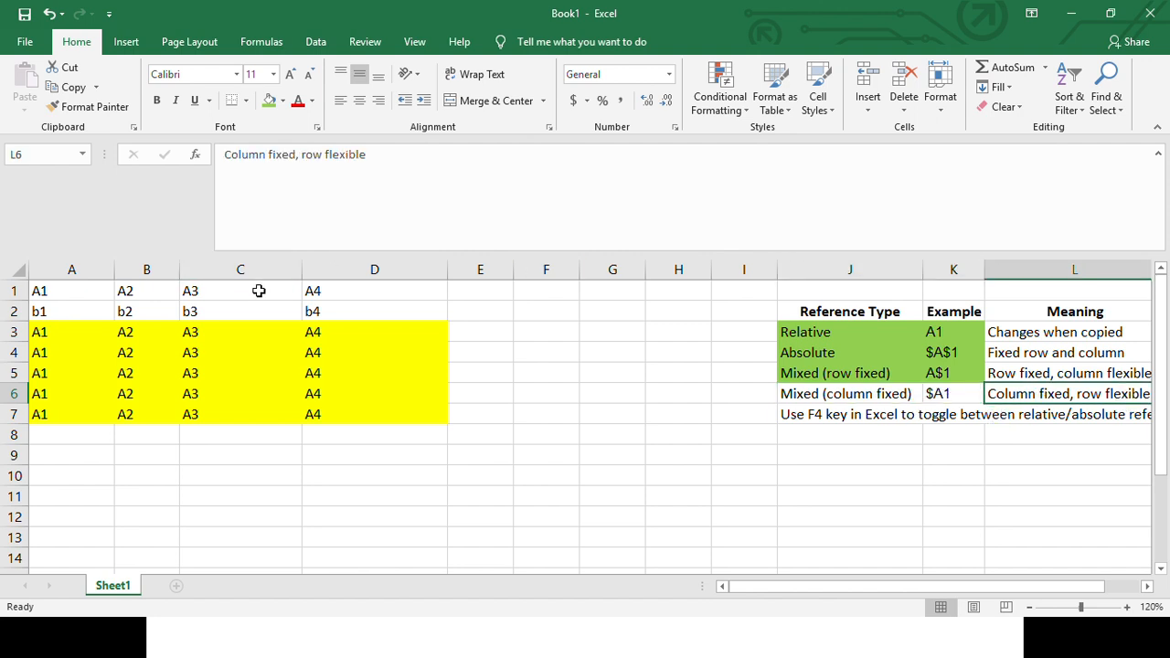
pyautogui.click(51, 311)
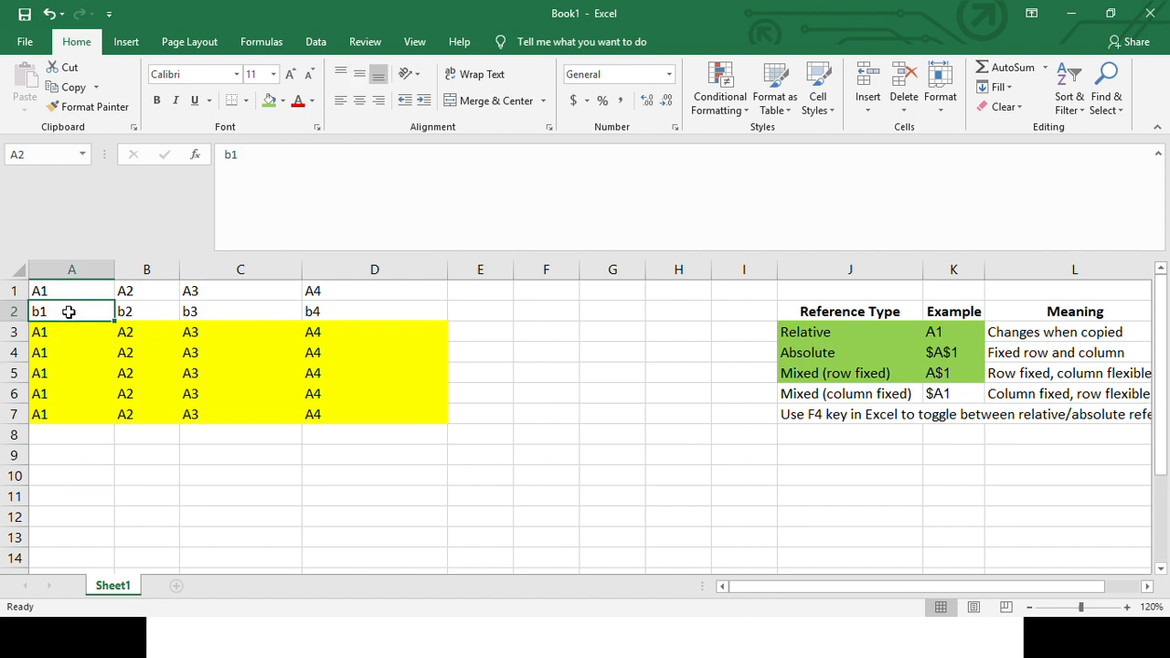
pyautogui.click(146, 313)
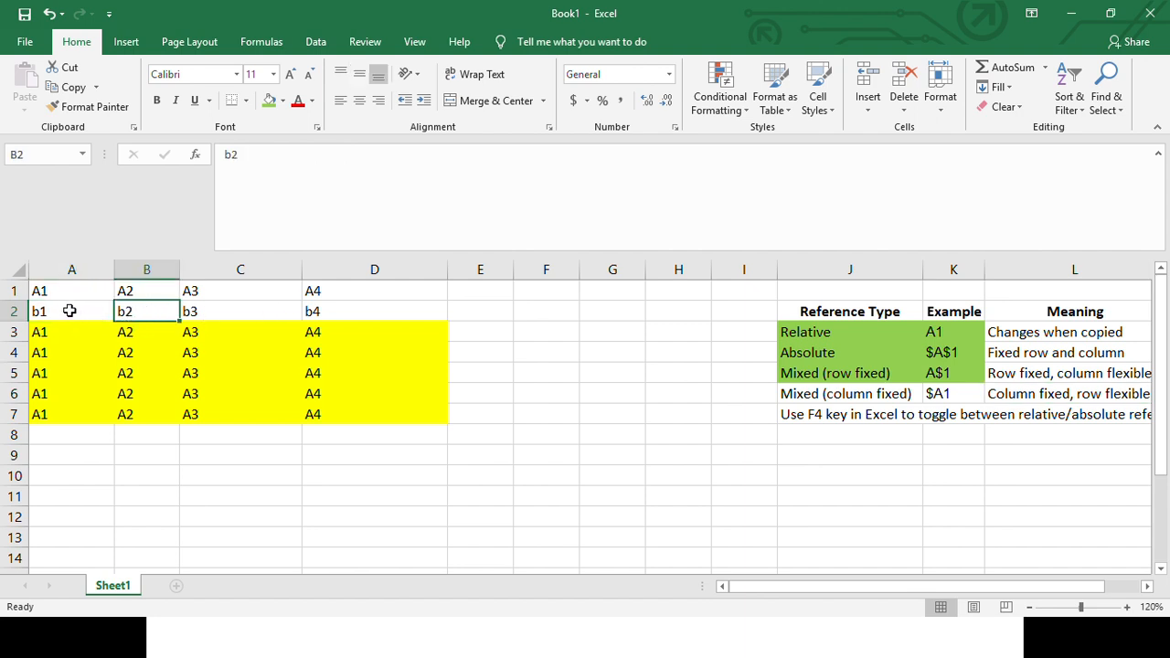
# - Fill the b1 series from A2 down through A7
pyautogui.click(50, 289)
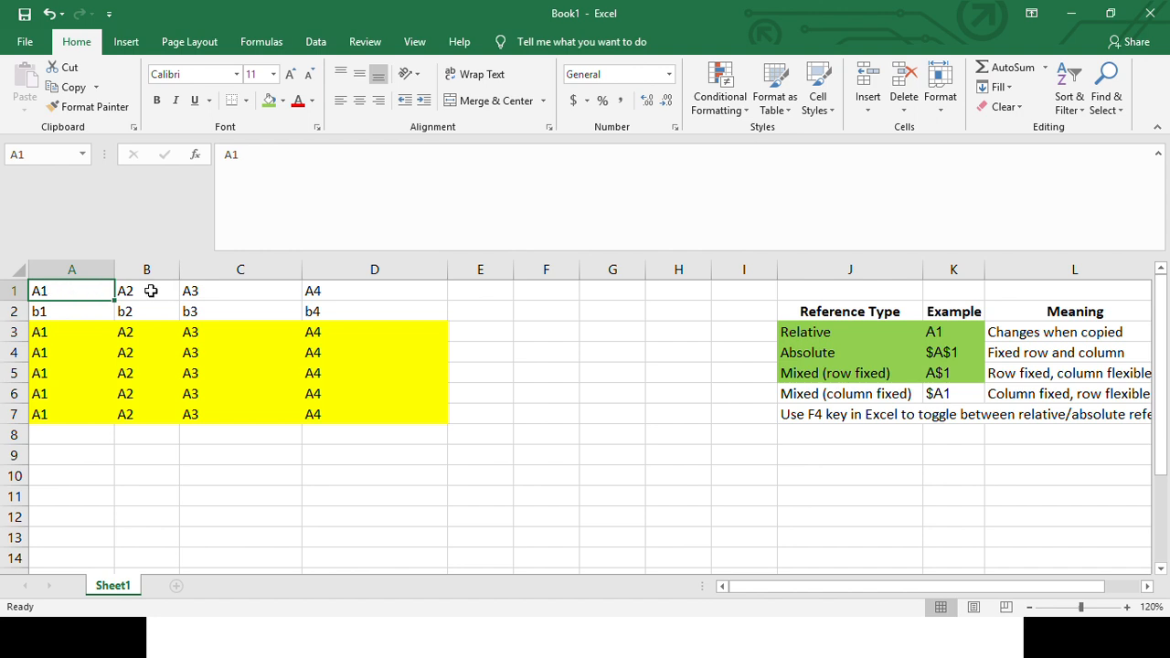
pyautogui.click(67, 315)
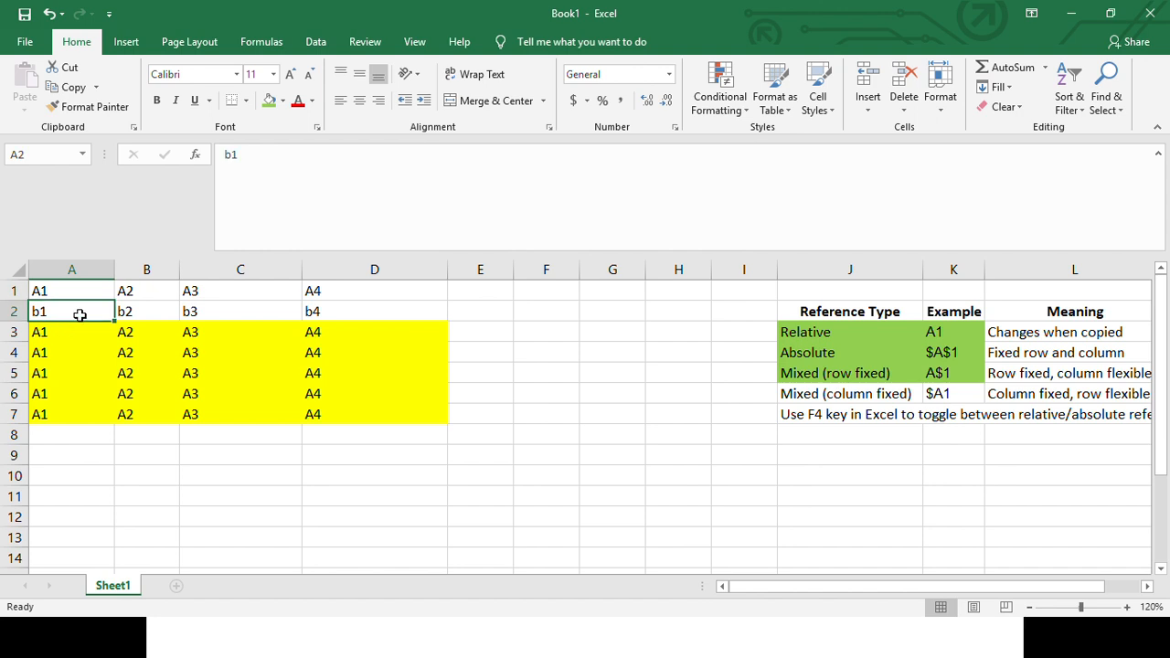
pyautogui.moveTo(114, 323); pyautogui.dragTo(118, 428)
# - Examine the values down A1:A7 and across B1:D1
pyautogui.click(78, 293)
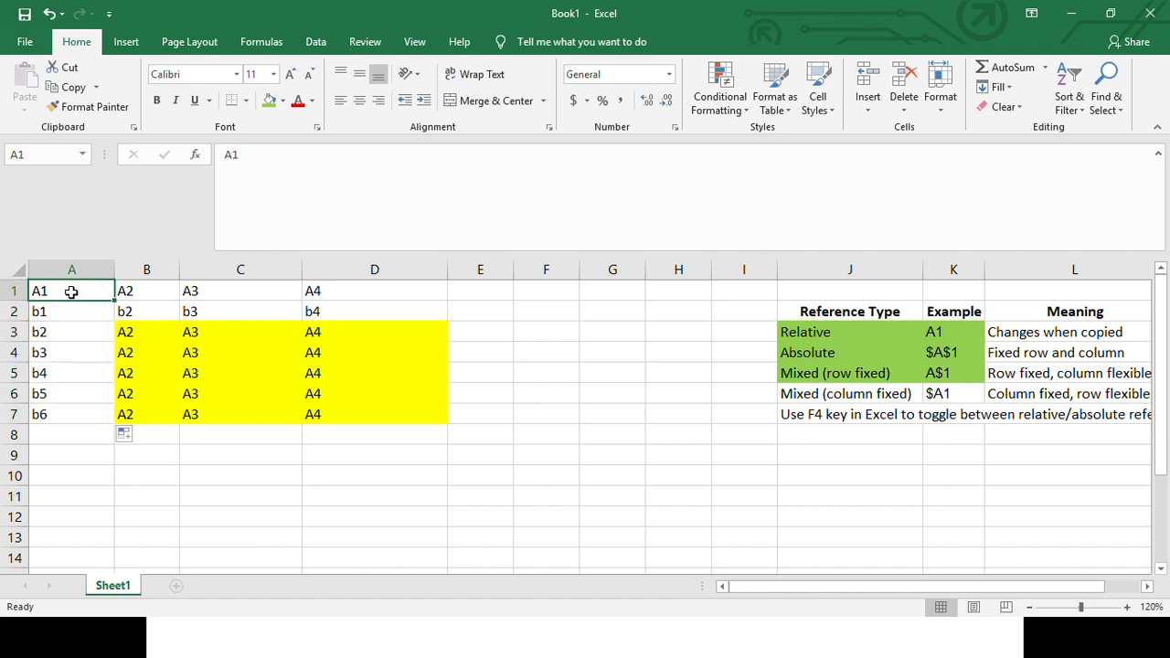
pyautogui.click(71, 313)
pyautogui.click(65, 336)
pyautogui.click(57, 371)
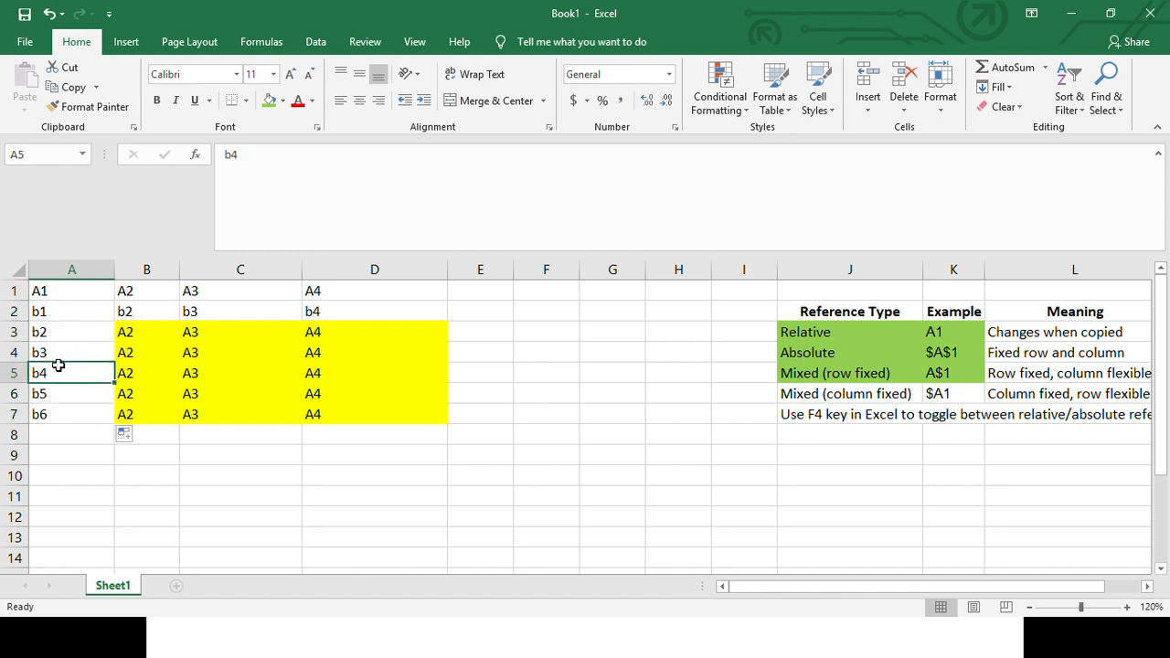
pyautogui.click(54, 402)
pyautogui.click(54, 413)
pyautogui.click(78, 294)
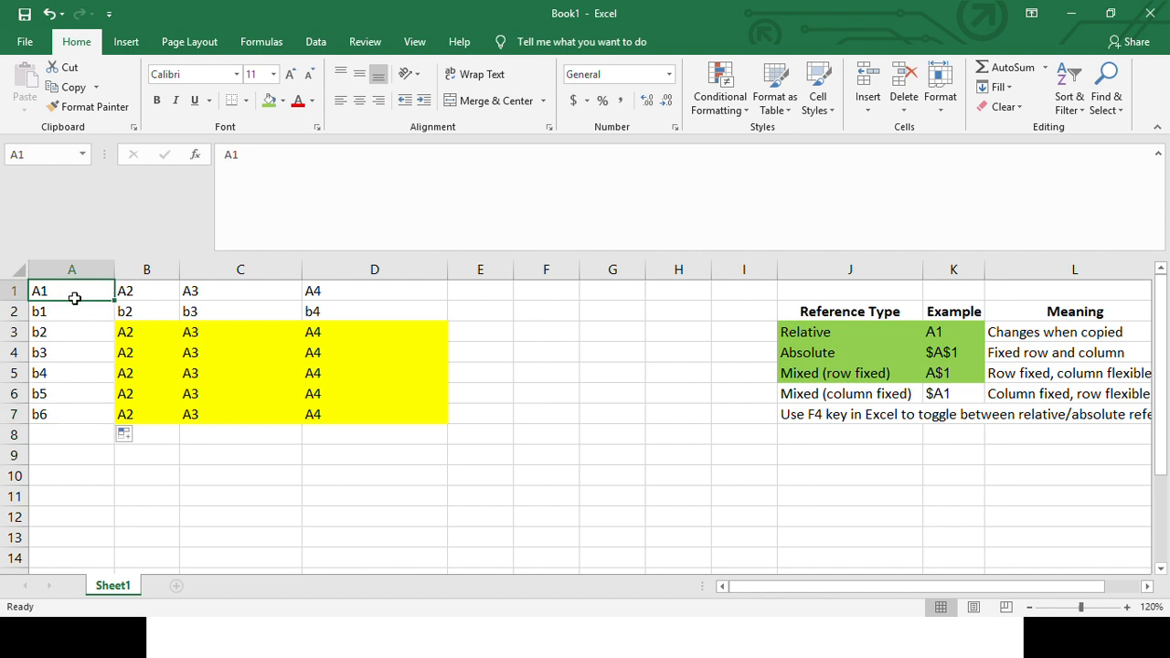
pyautogui.moveTo(75, 298); pyautogui.dragTo(73, 413)
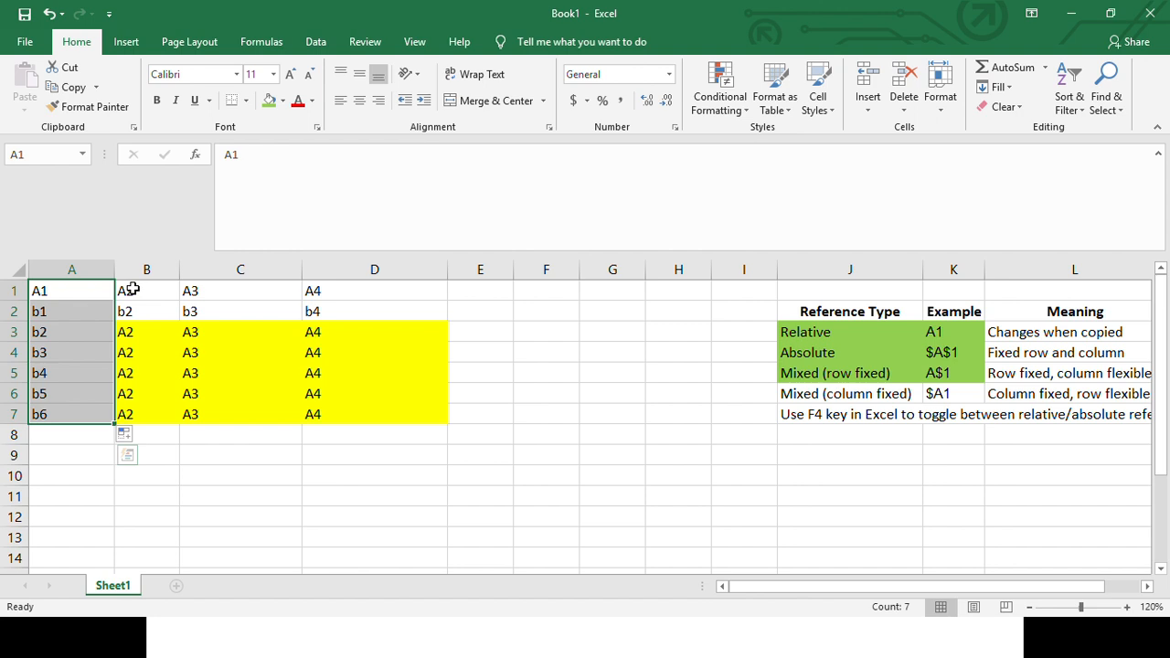
pyautogui.moveTo(133, 289); pyautogui.dragTo(314, 290)
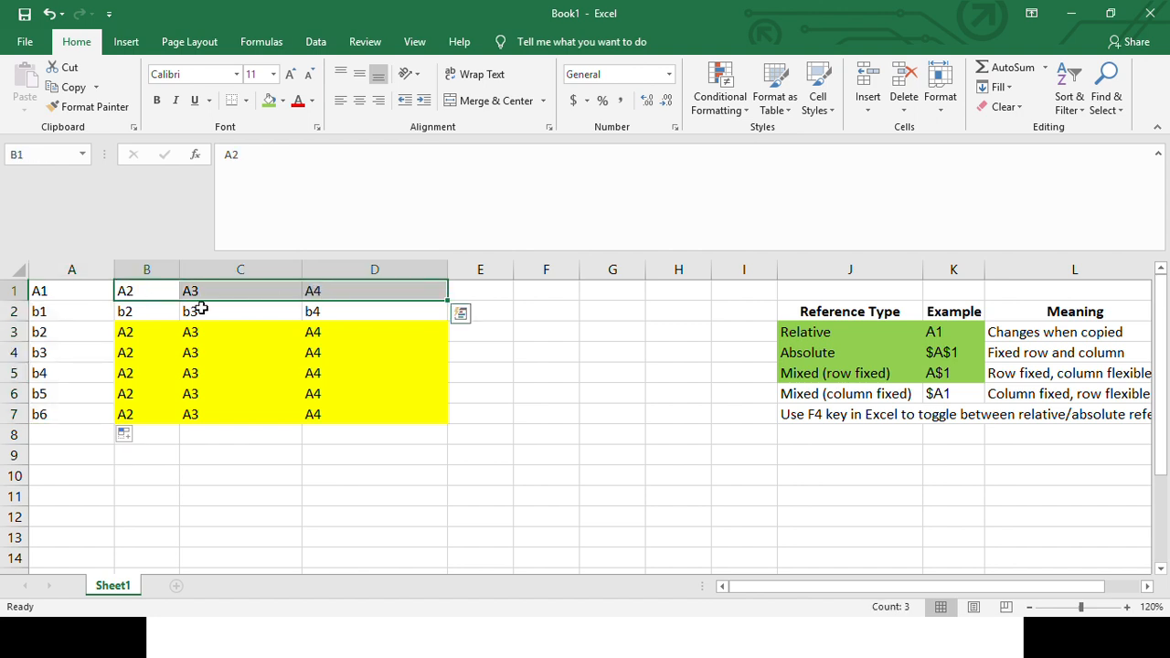
pyautogui.moveTo(57, 291); pyautogui.dragTo(60, 415)
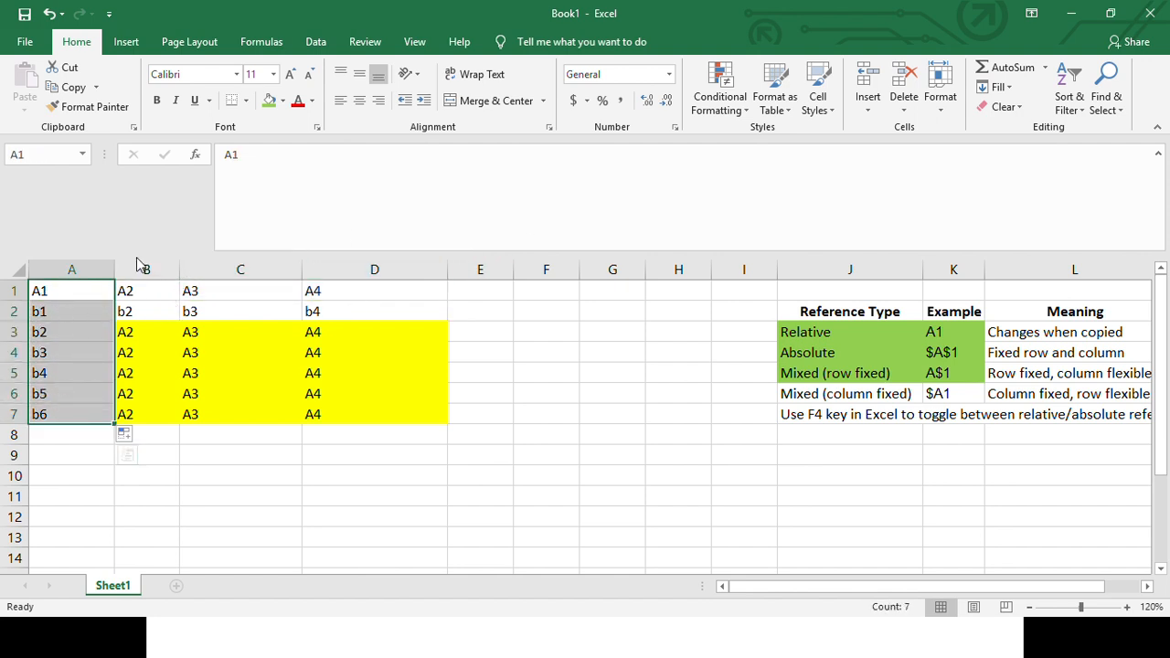
# - Fill the b2 series from B2 across through D2
pyautogui.click(145, 314)
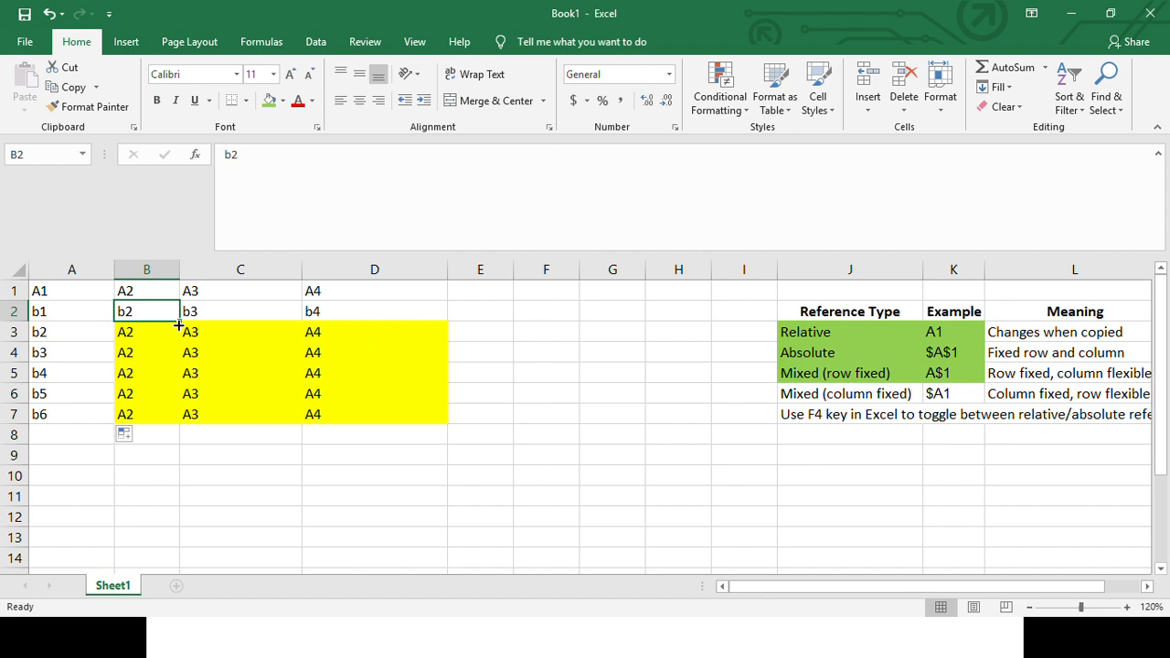
pyautogui.moveTo(179, 322); pyautogui.dragTo(428, 324)
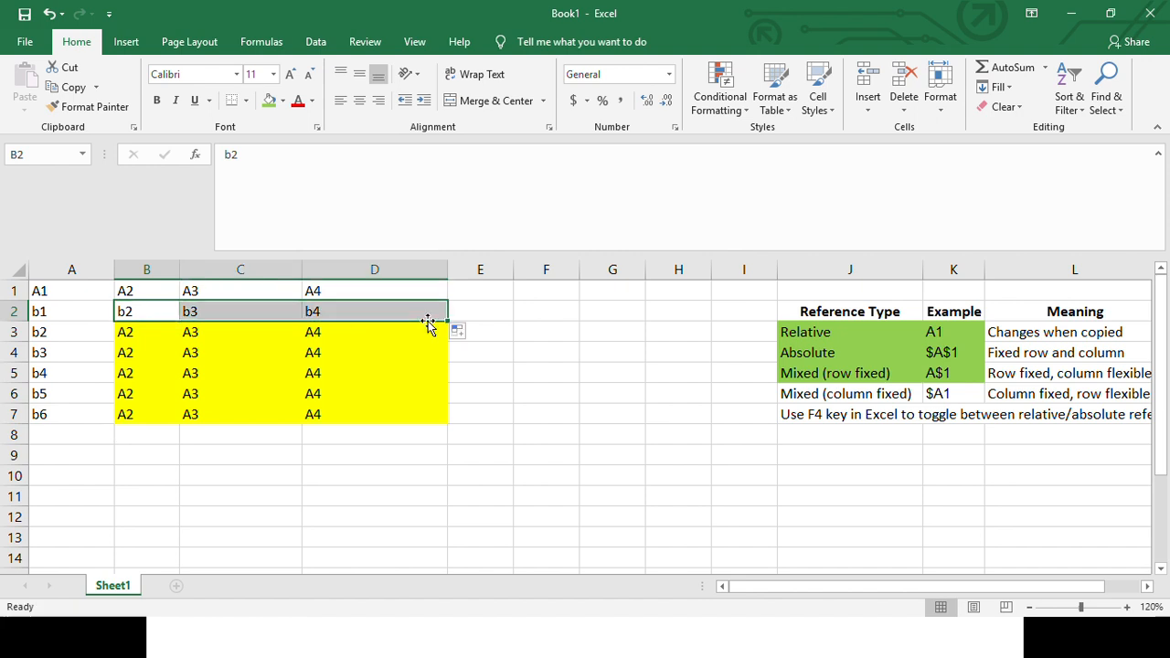
pyautogui.click(133, 311)
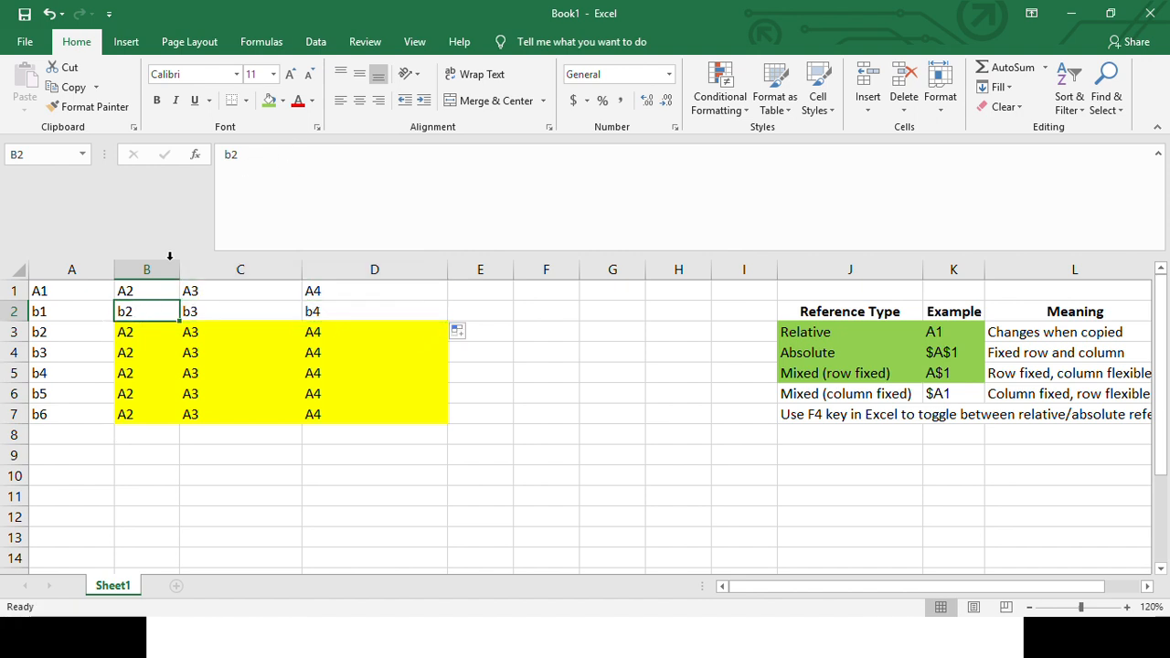
# - Toggle the reference type in B3's formula to the column-fixed reference =$B1
pyautogui.click(151, 332)
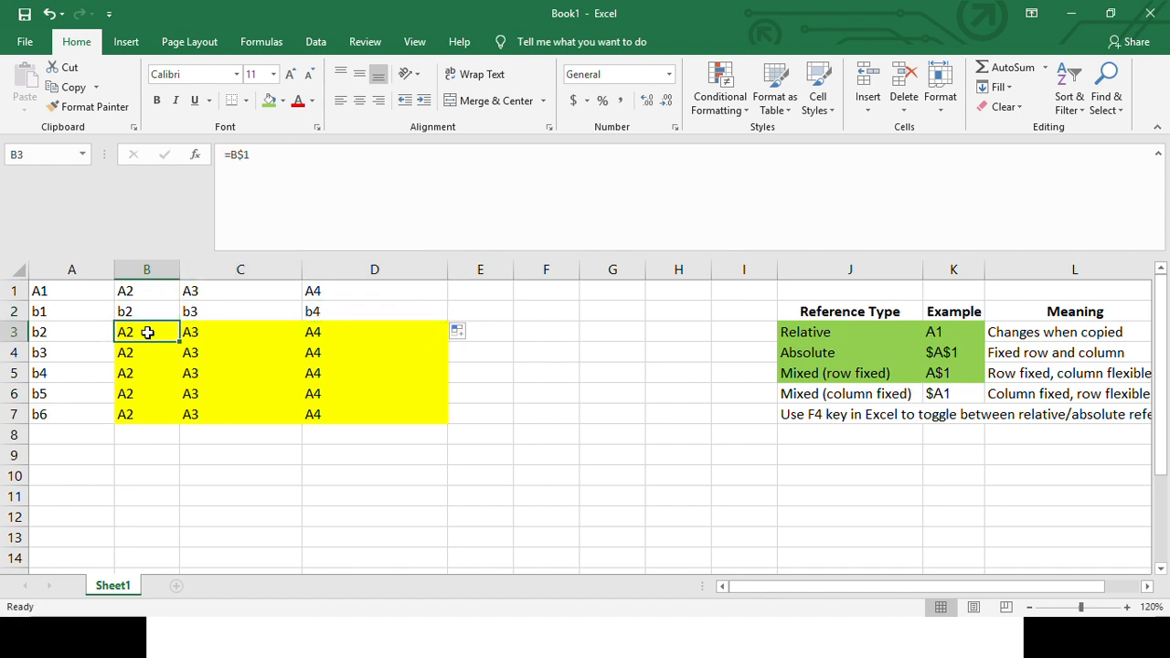
pyautogui.click(243, 155)
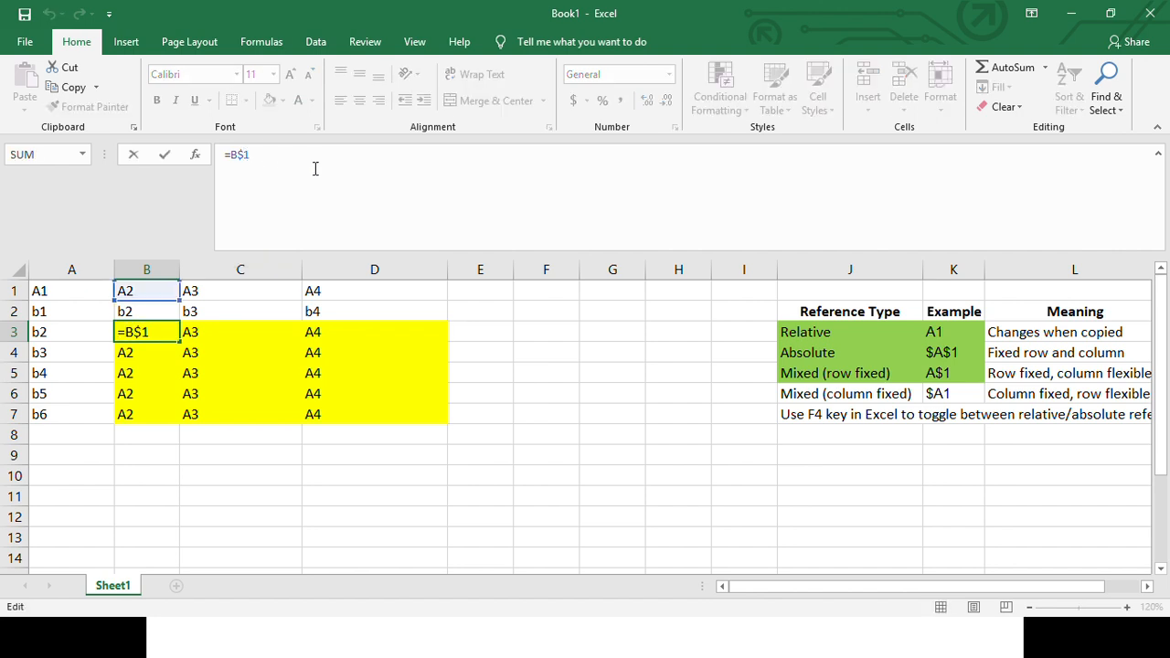
pyautogui.press('F4')
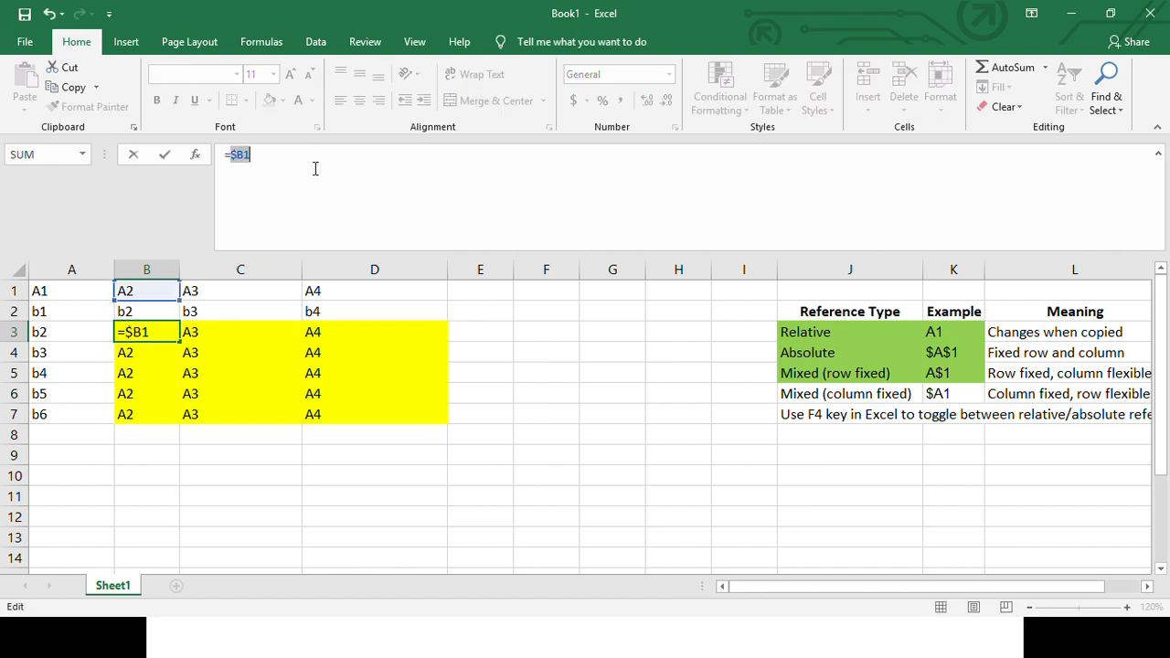
pyautogui.click(256, 155)
pyautogui.press('F4')
pyautogui.click(245, 154)
pyautogui.press('F4')
pyautogui.click(261, 154)
pyautogui.press('F4')
pyautogui.press('F4')
pyautogui.press('Return')
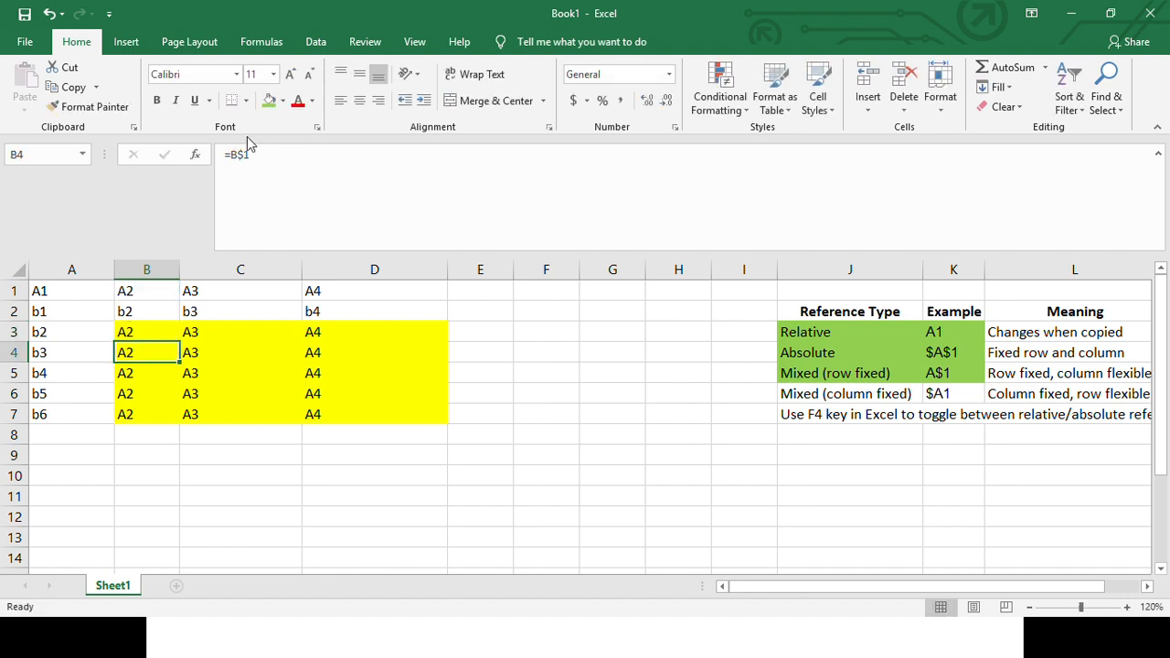
# - Change the row number in B3's column-fixed reference so the formula is =$B2
pyautogui.click(142, 333)
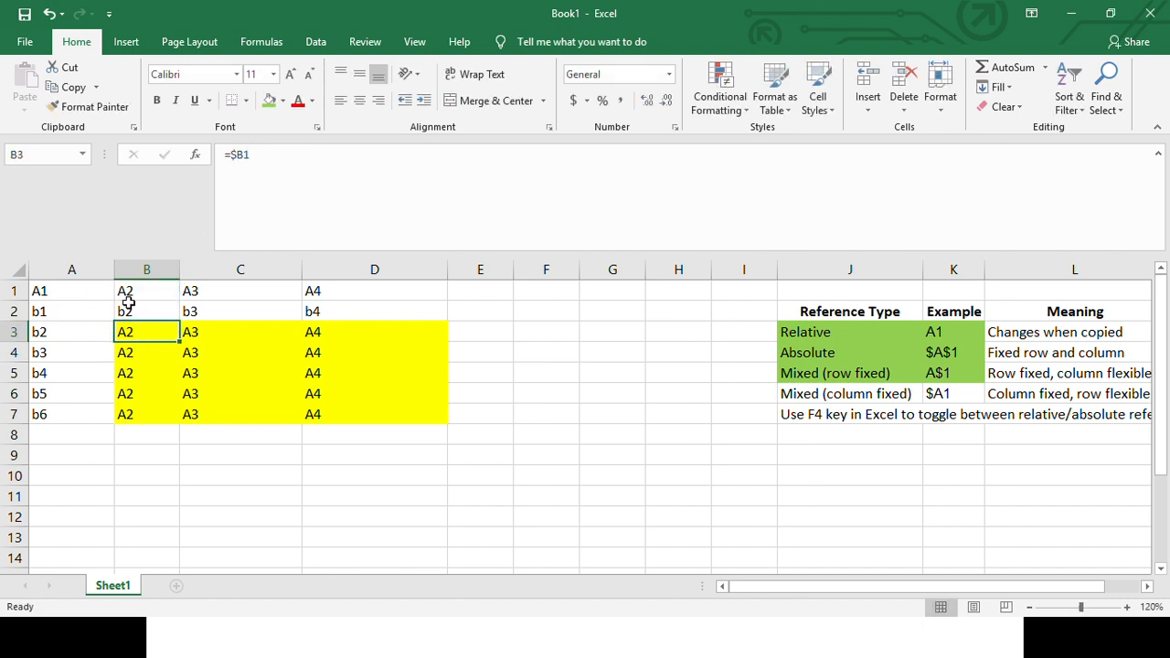
pyautogui.press('F2')
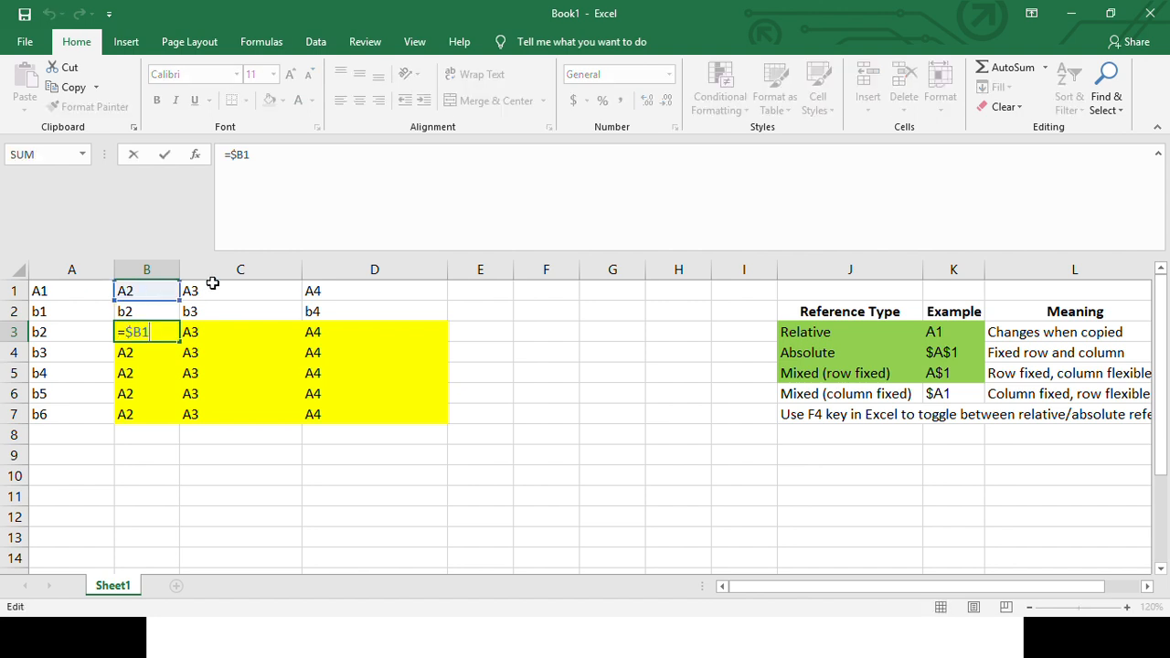
pyautogui.click(242, 157)
pyautogui.press('BackSpace')
pyautogui.write('2')
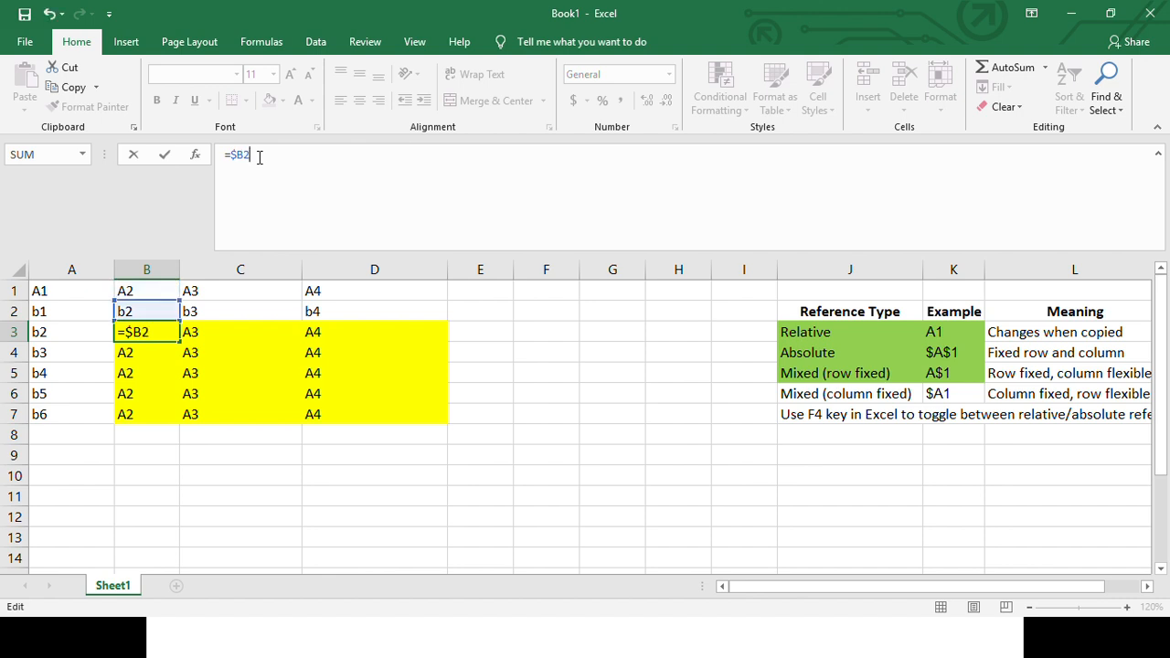
pyautogui.press('Return')
pyautogui.click(131, 332)
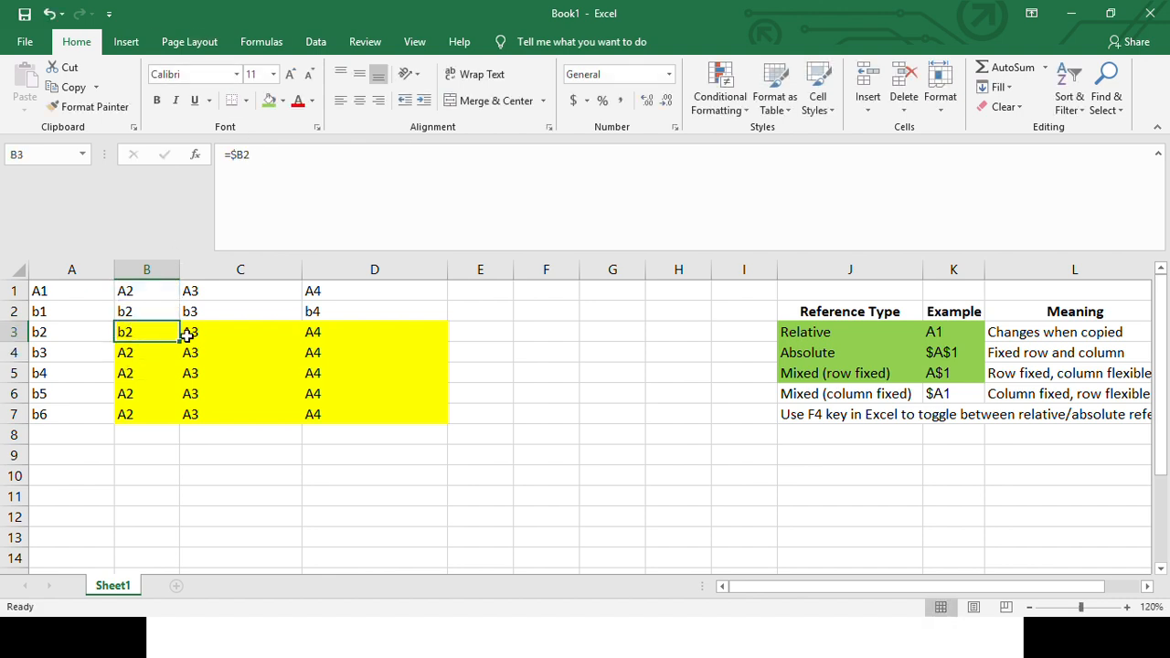
# - Fill B3's column-fixed formula =$B2 across to D3 and down through row 7
pyautogui.moveTo(182, 338); pyautogui.dragTo(413, 340)
pyautogui.click(267, 335)
pyautogui.click(339, 332)
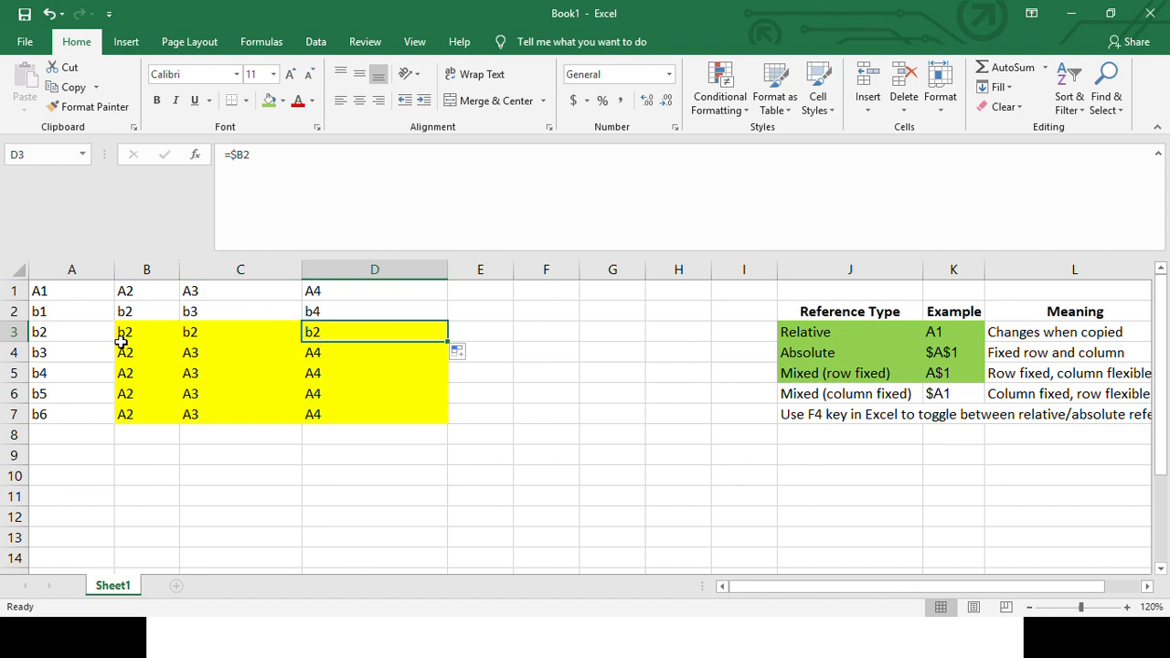
pyautogui.moveTo(122, 341); pyautogui.dragTo(449, 425)
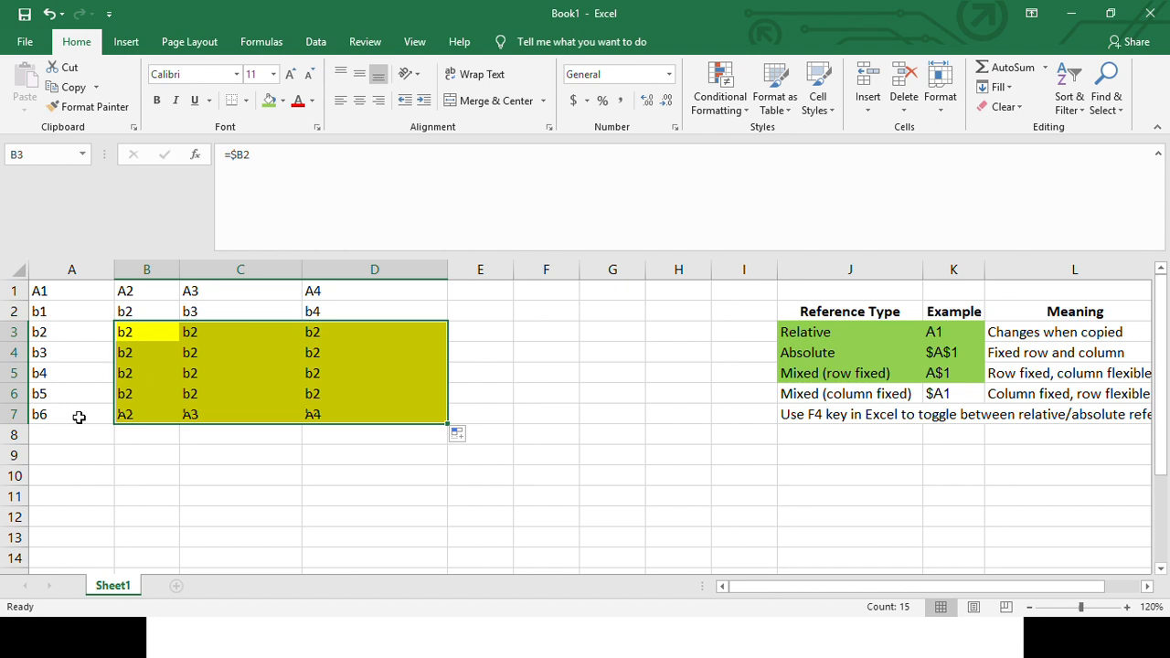
# - Replace the content of B1 with the relative formula =A1
pyautogui.click(125, 309)
pyautogui.moveTo(42, 293); pyautogui.dragTo(57, 414)
pyautogui.click(162, 290)
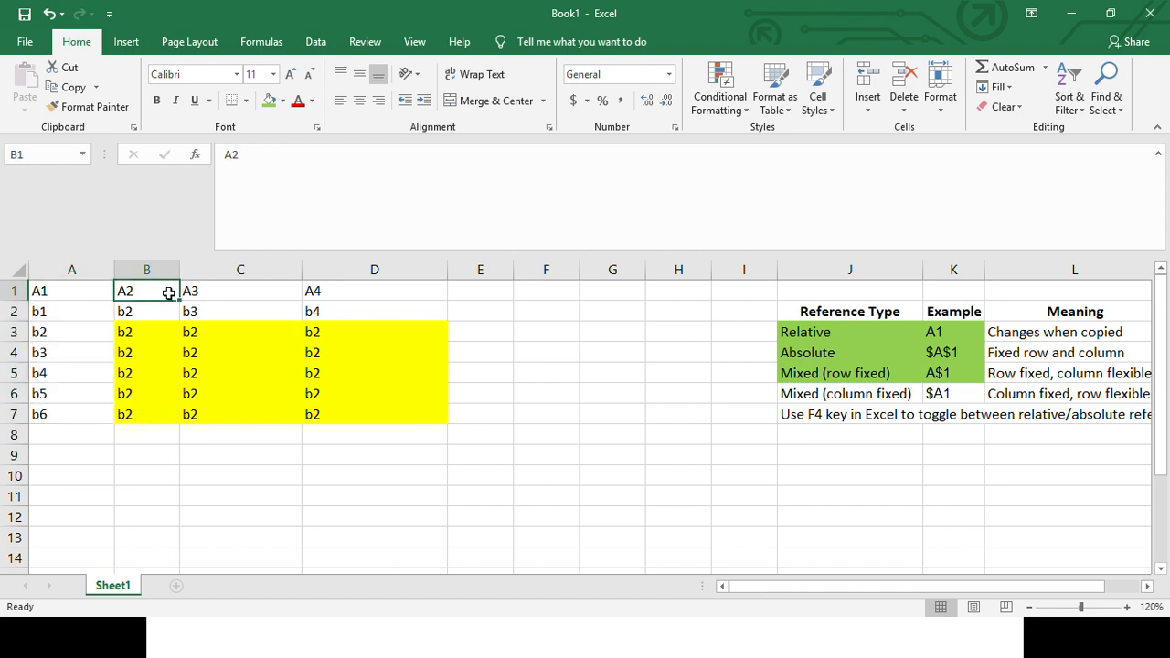
pyautogui.write('=A1')
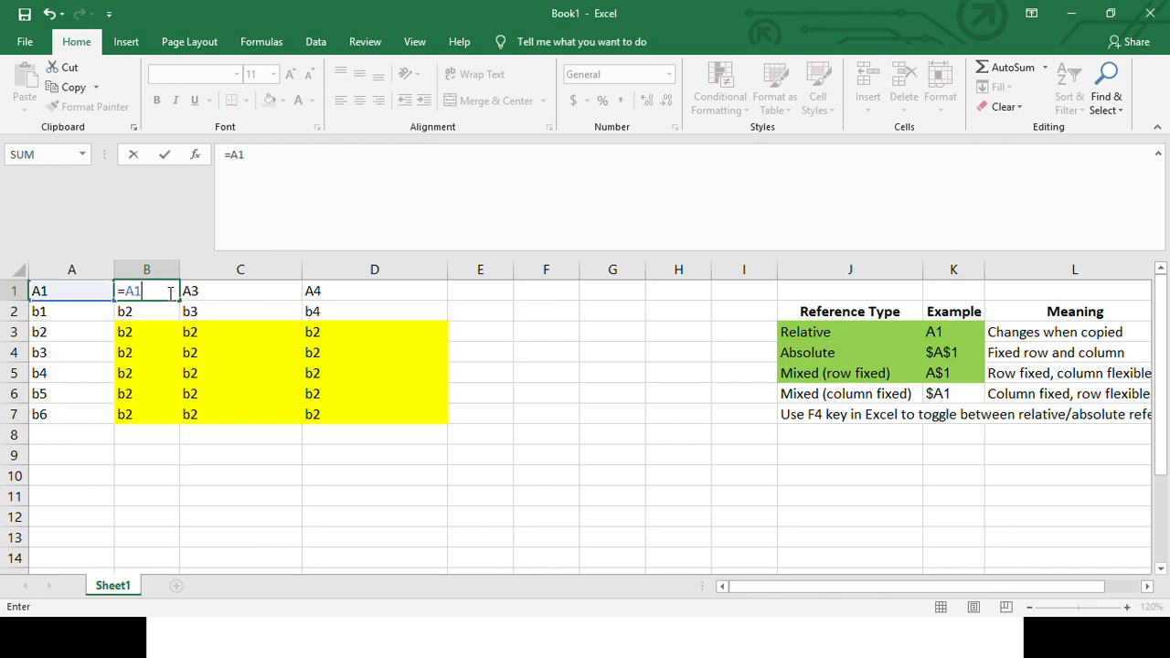
pyautogui.press('Return')
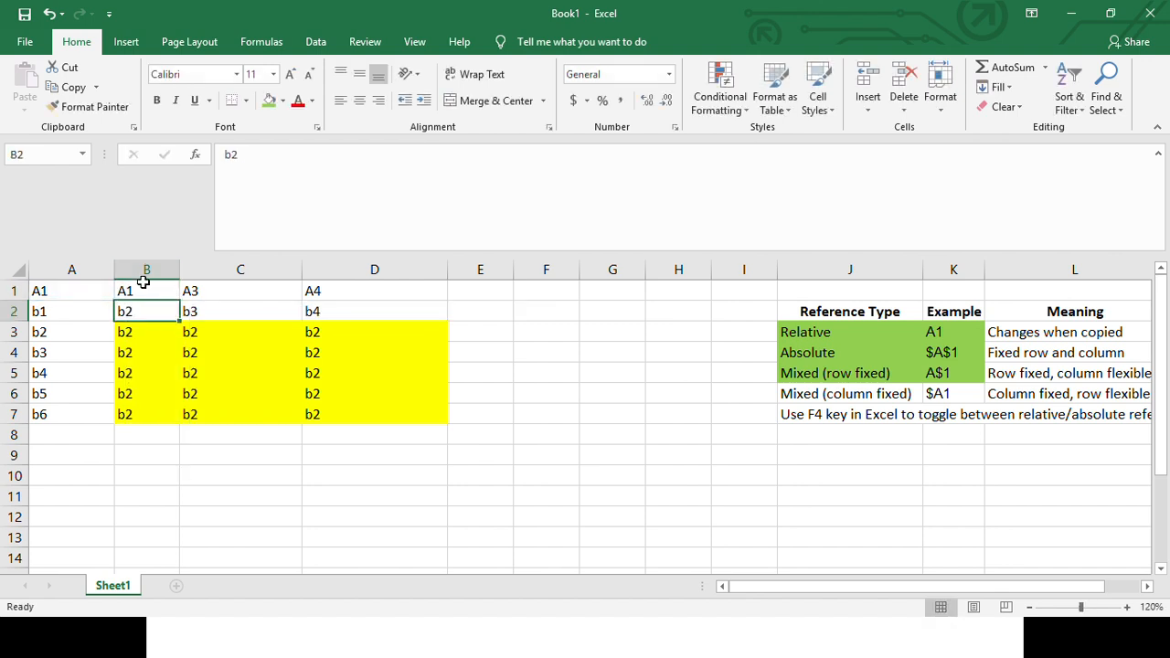
# - Toggle the reference in B1's formula to the column-fixed form =$A1
pyautogui.click(143, 291)
pyautogui.click(239, 155)
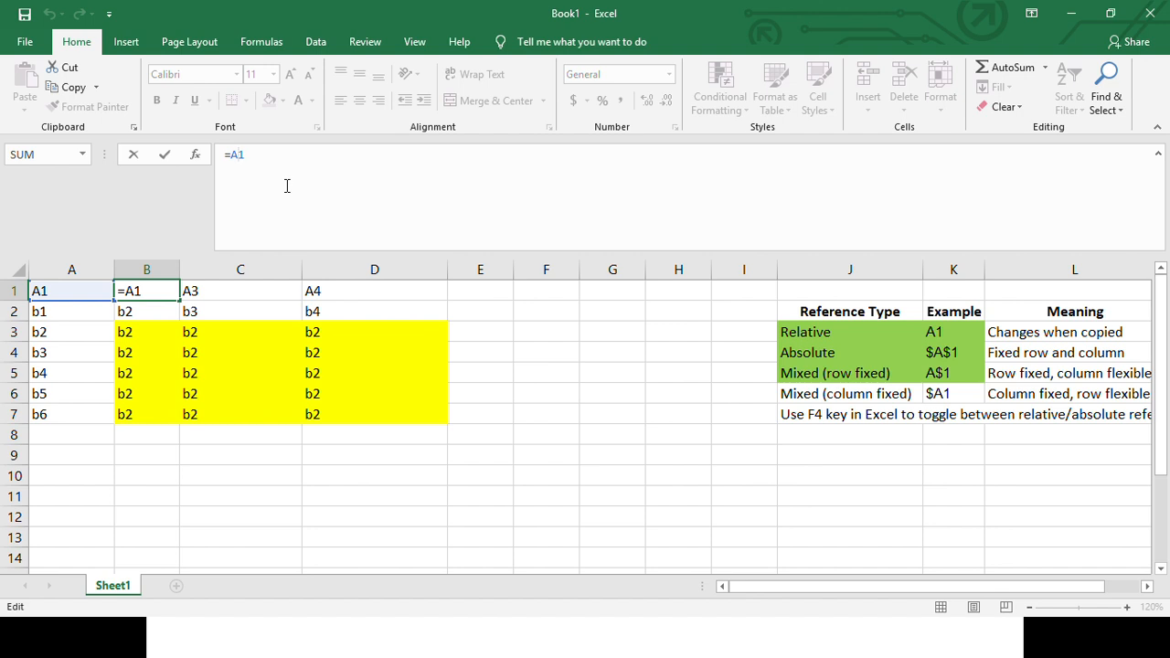
pyautogui.press('F4')
pyautogui.press('F4')
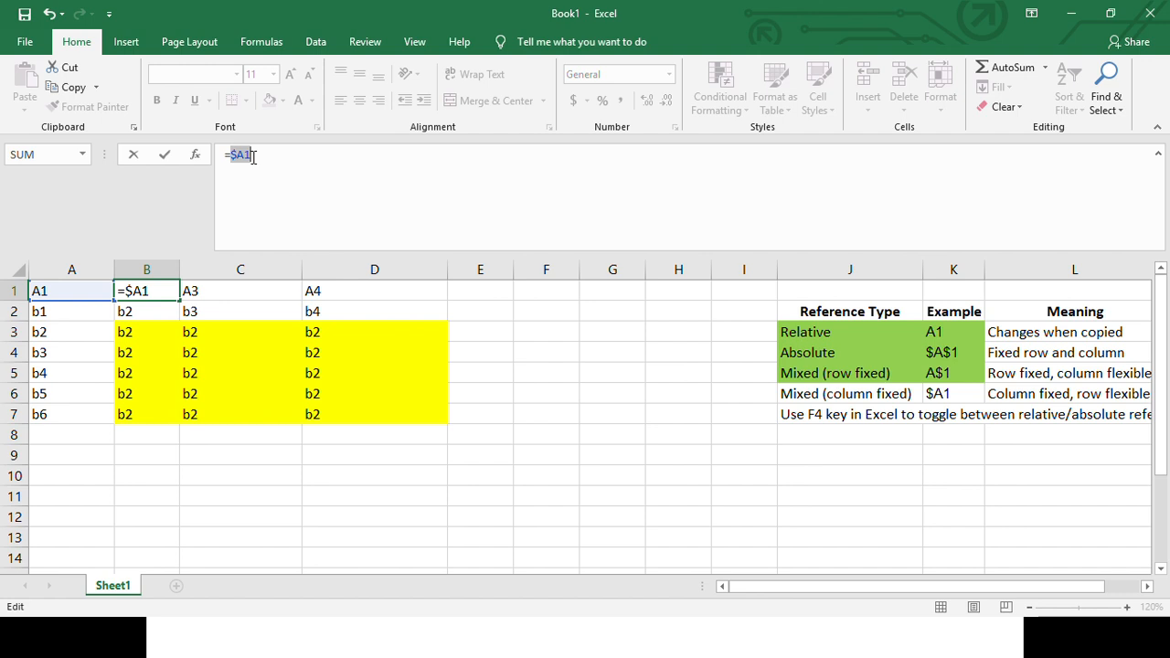
pyautogui.press('Return')
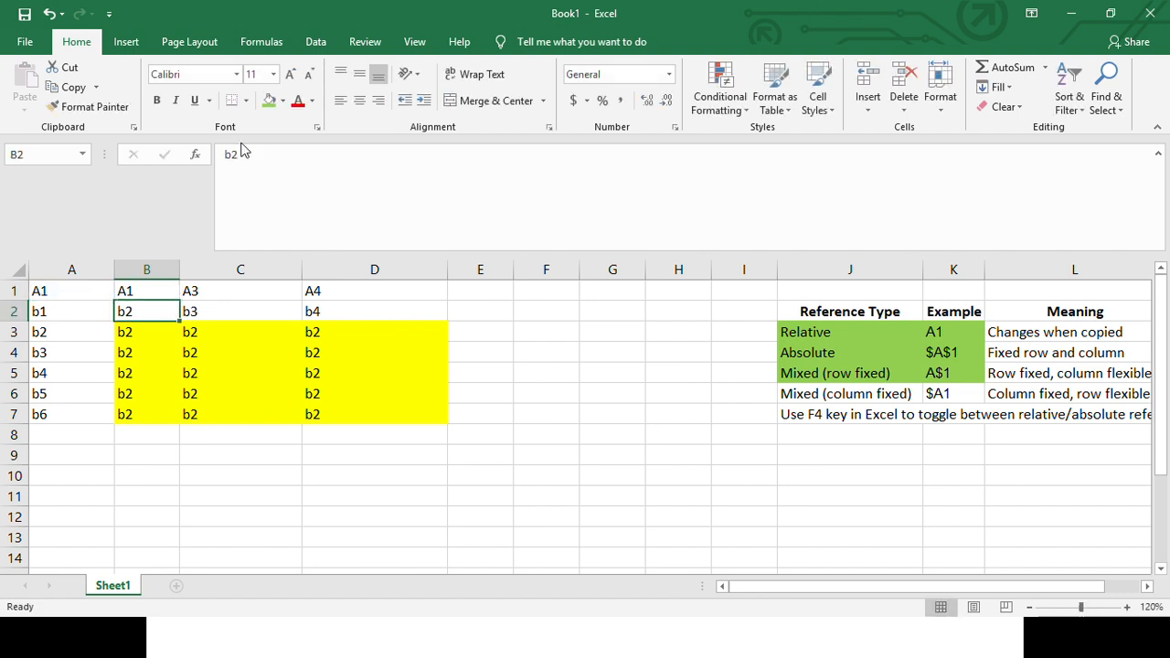
# - Fill B1's column-fixed formula down to B7, and extend B1:B7 across into column C
pyautogui.click(163, 293)
pyautogui.moveTo(179, 302); pyautogui.dragTo(177, 422)
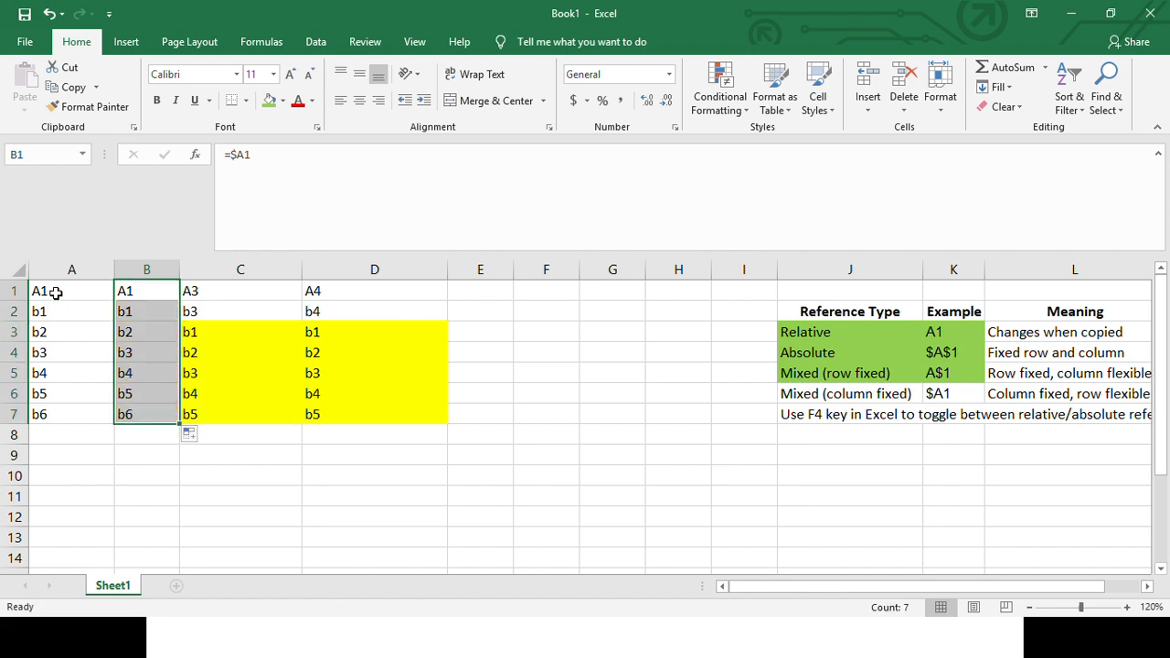
pyautogui.moveTo(46, 293); pyautogui.dragTo(58, 413)
pyautogui.moveTo(149, 293); pyautogui.dragTo(147, 416)
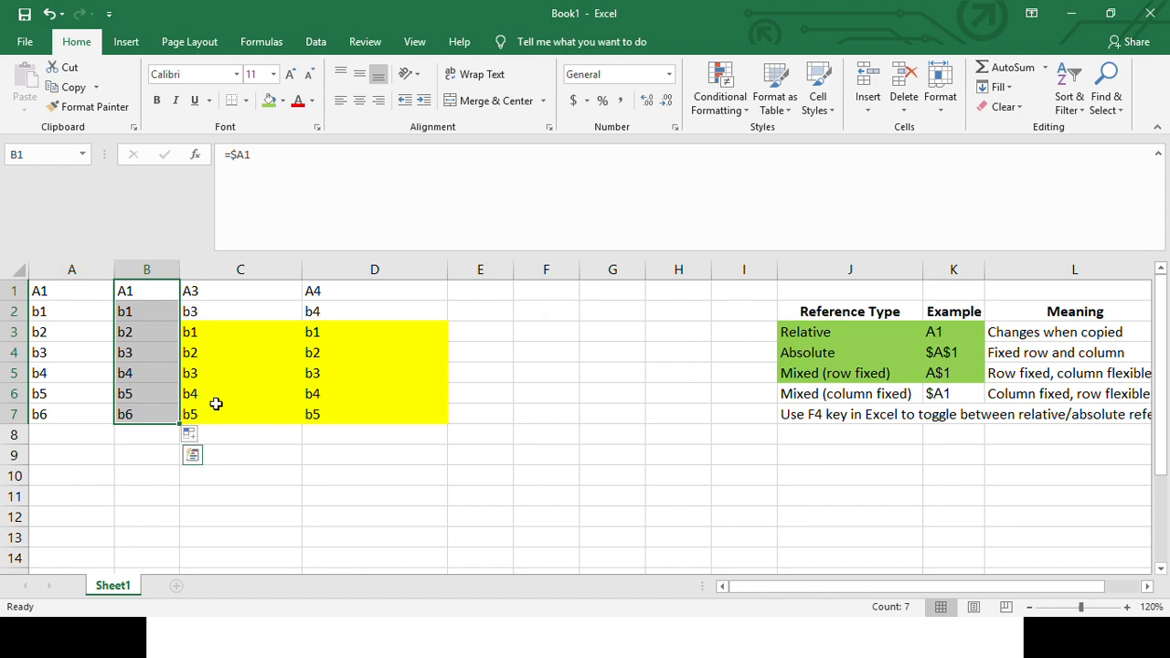
pyautogui.moveTo(183, 419); pyautogui.dragTo(261, 416)
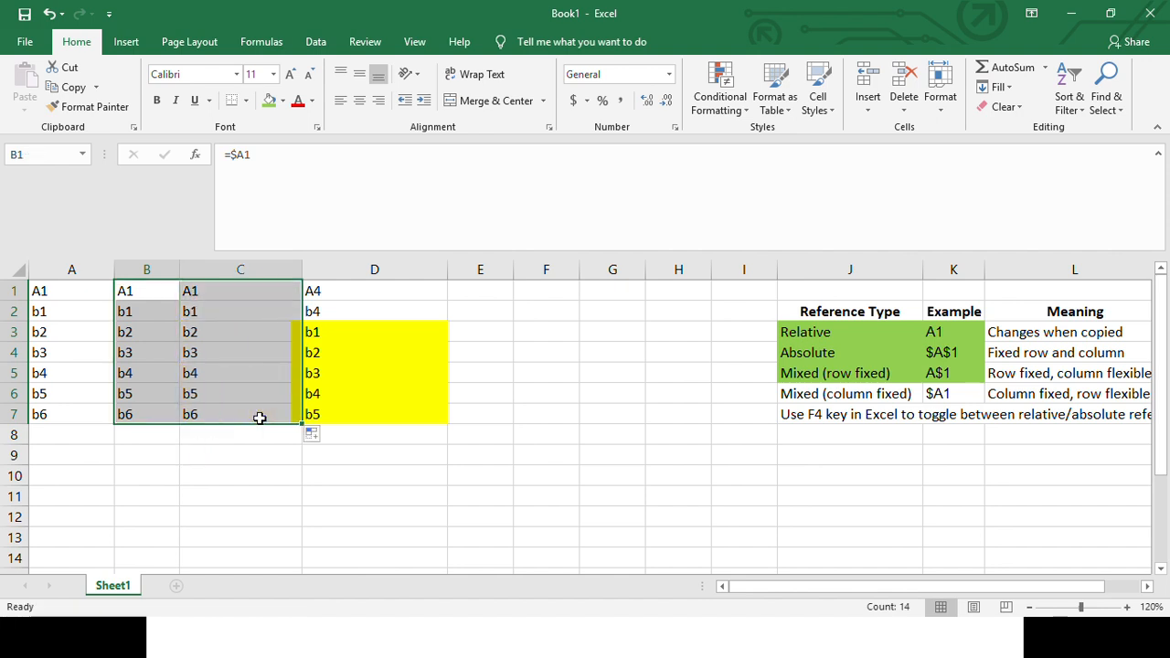
# - Examine the formulas in C1 through C7 one by one, comparing them with the source values in A1:A7
pyautogui.moveTo(817, 332); pyautogui.dragTo(967, 359)
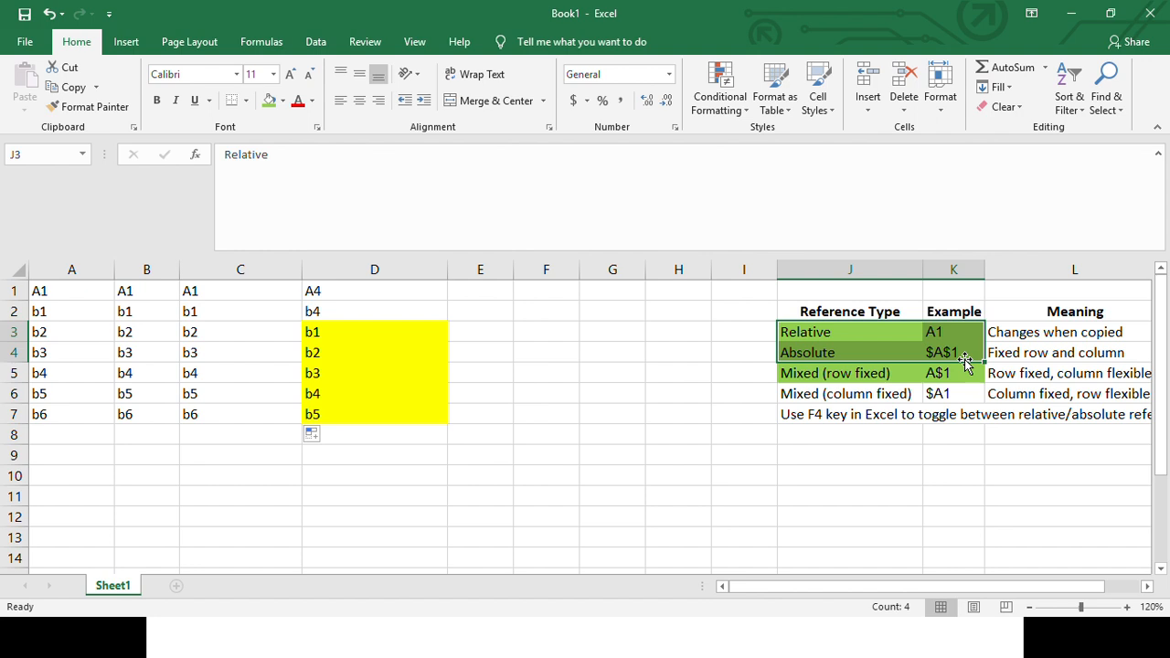
pyautogui.click(203, 295)
pyautogui.click(254, 324)
pyautogui.click(223, 314)
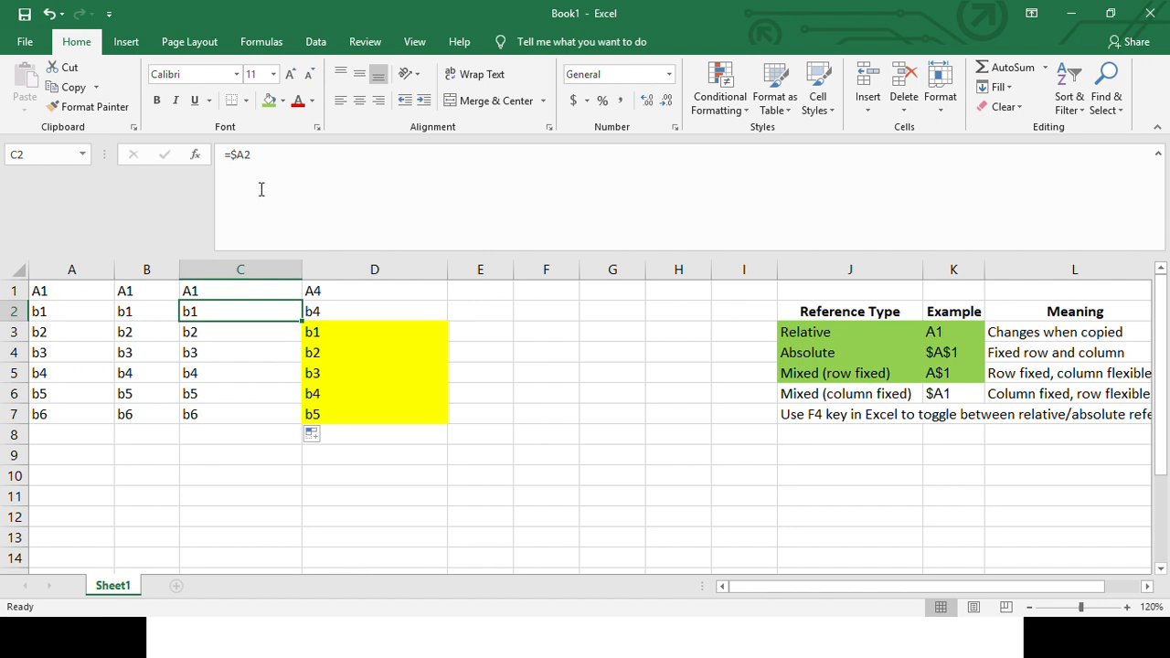
pyautogui.click(190, 331)
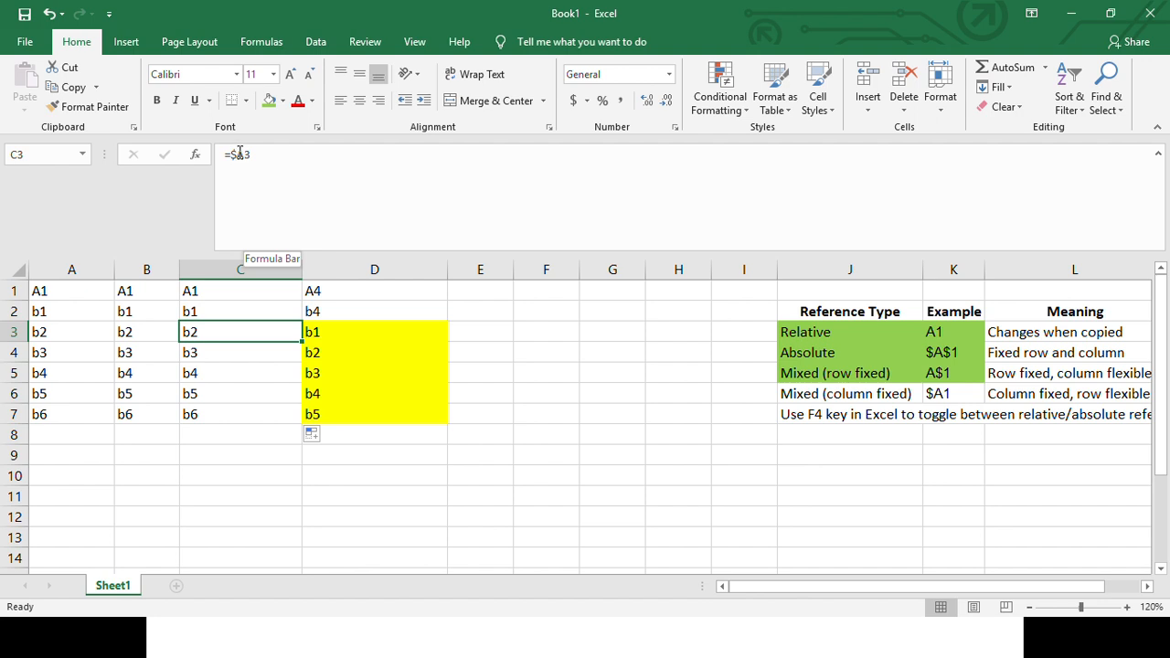
pyautogui.moveTo(57, 289); pyautogui.dragTo(66, 414)
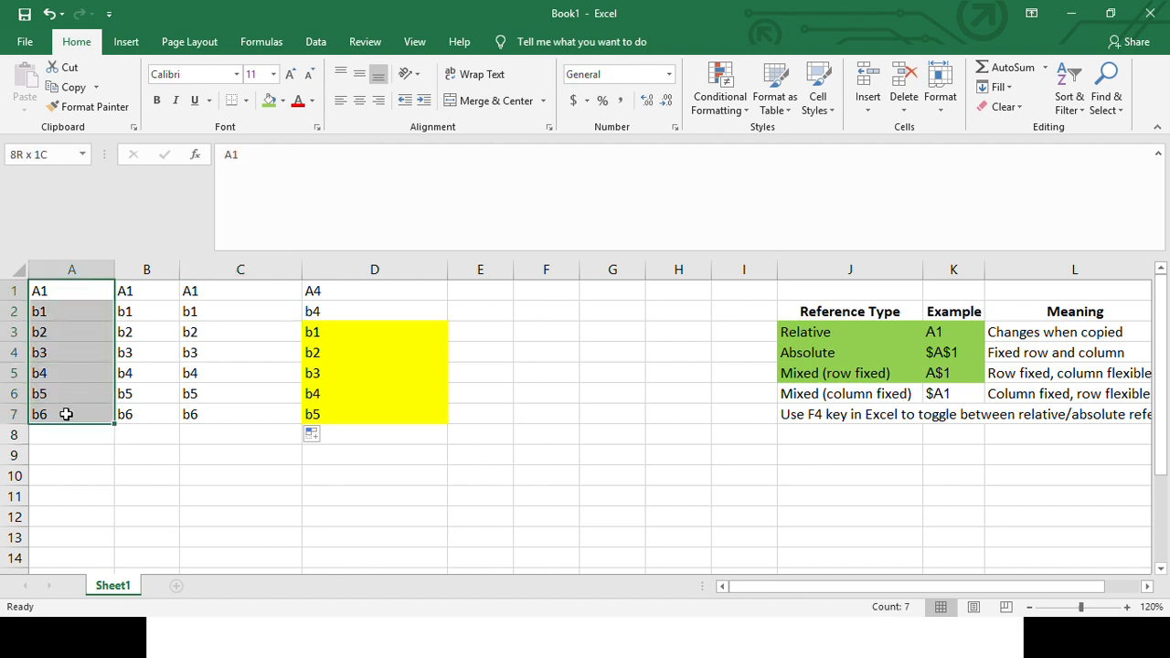
pyautogui.click(224, 331)
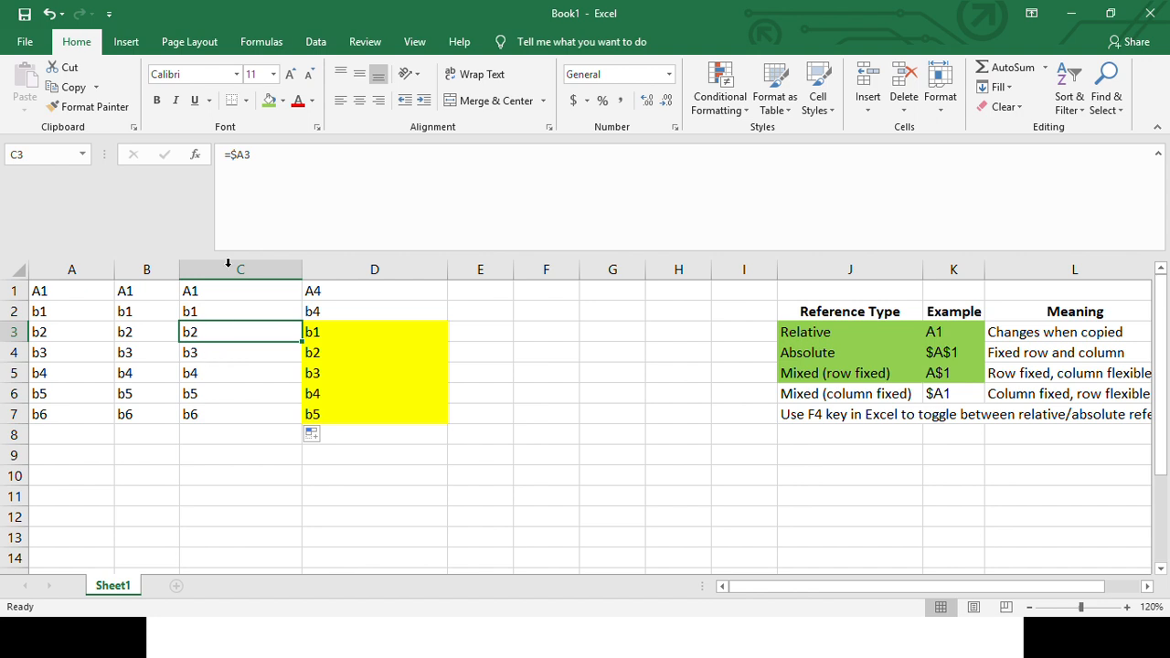
pyautogui.click(225, 352)
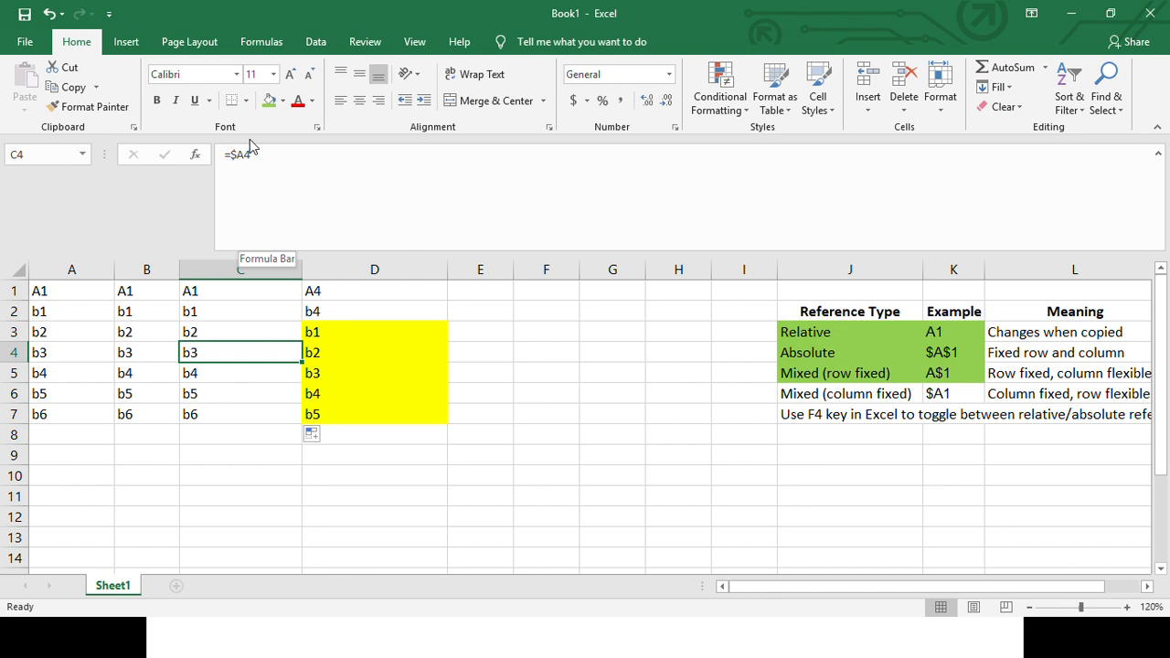
pyautogui.click(228, 370)
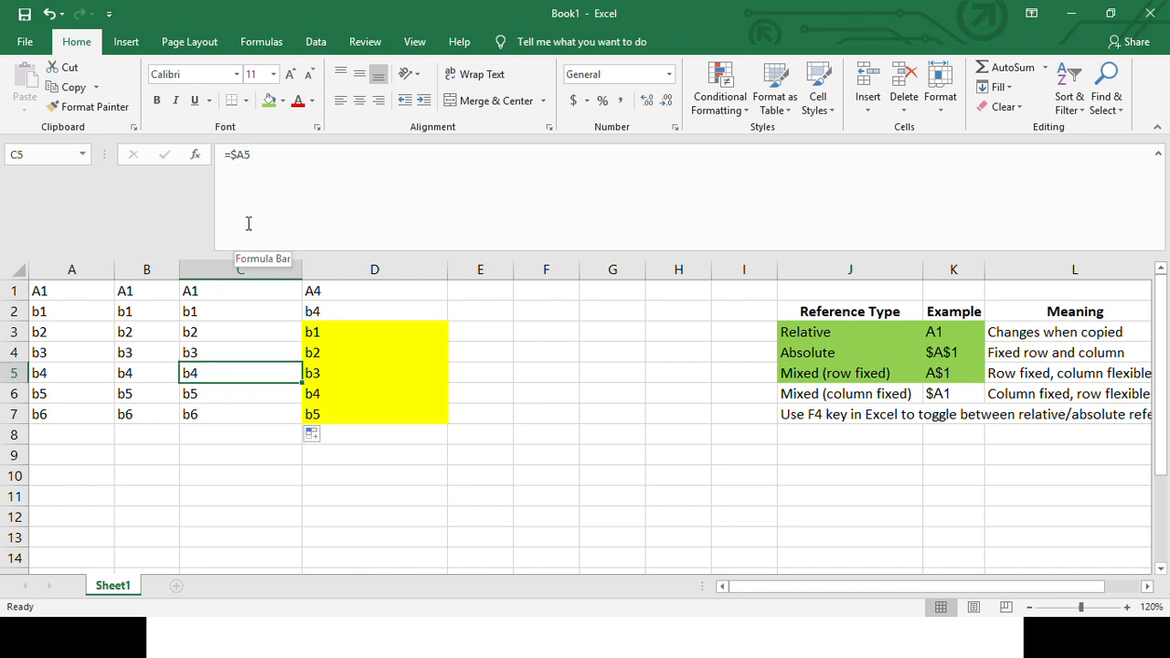
pyautogui.click(225, 391)
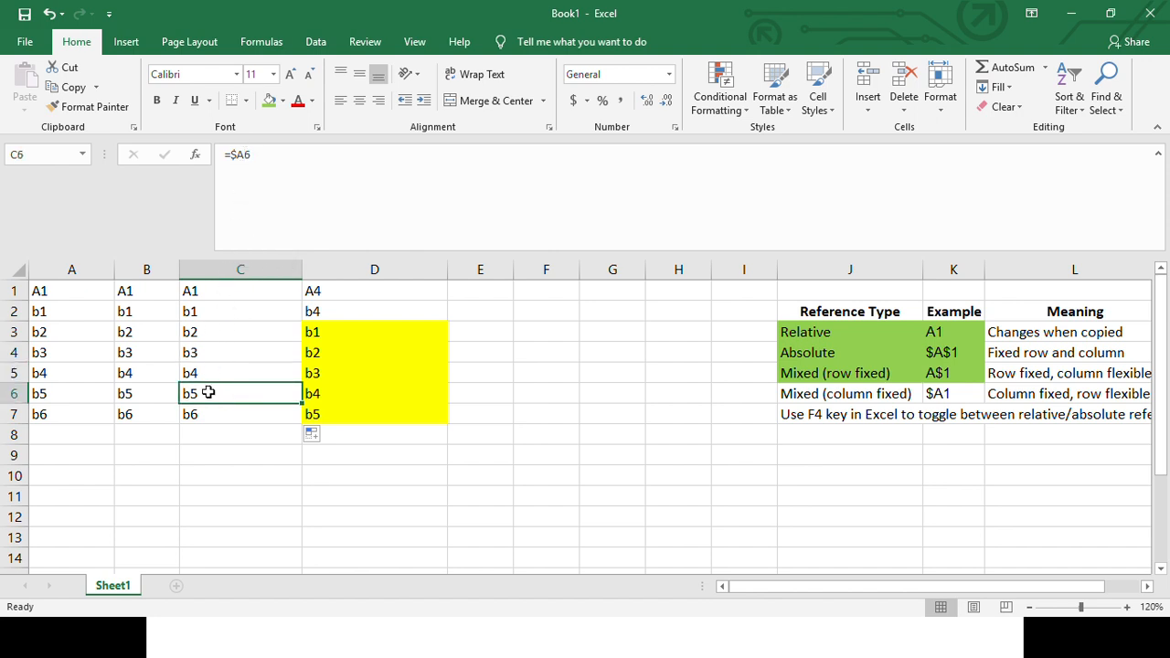
pyautogui.click(209, 414)
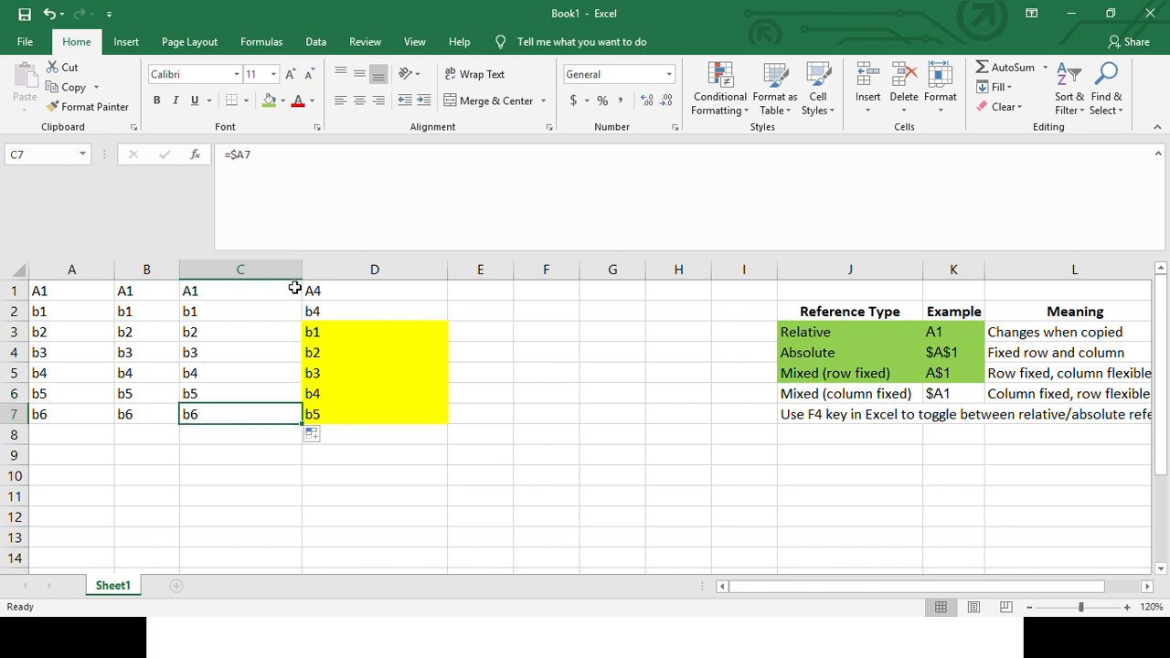
# - Fill the column-fixed formulas of C1:C7 across into D1:D7, and select the whole block A1:D7
pyautogui.moveTo(253, 290); pyautogui.dragTo(256, 426)
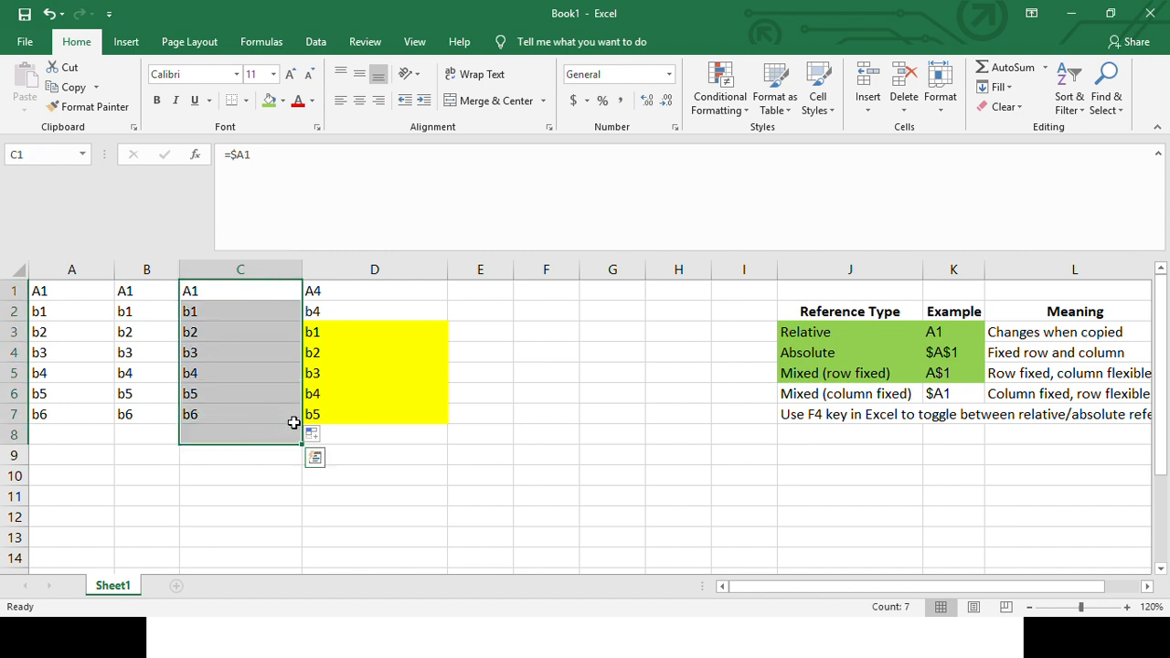
pyautogui.moveTo(253, 290); pyautogui.dragTo(443, 422)
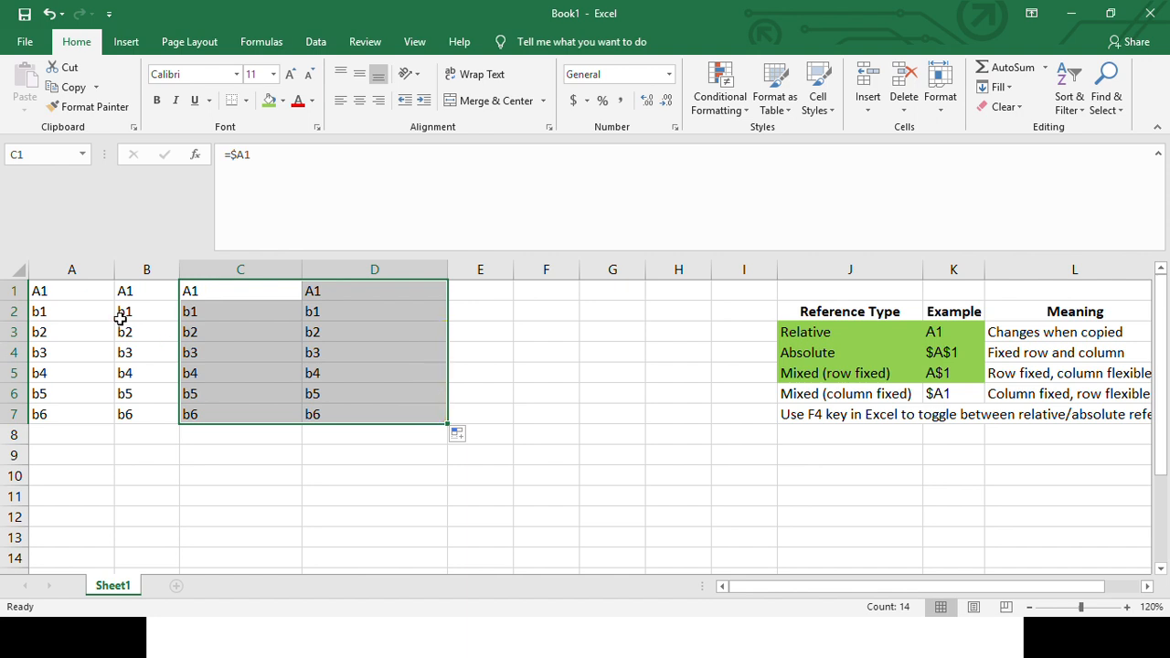
pyautogui.moveTo(64, 291); pyautogui.dragTo(374, 408)
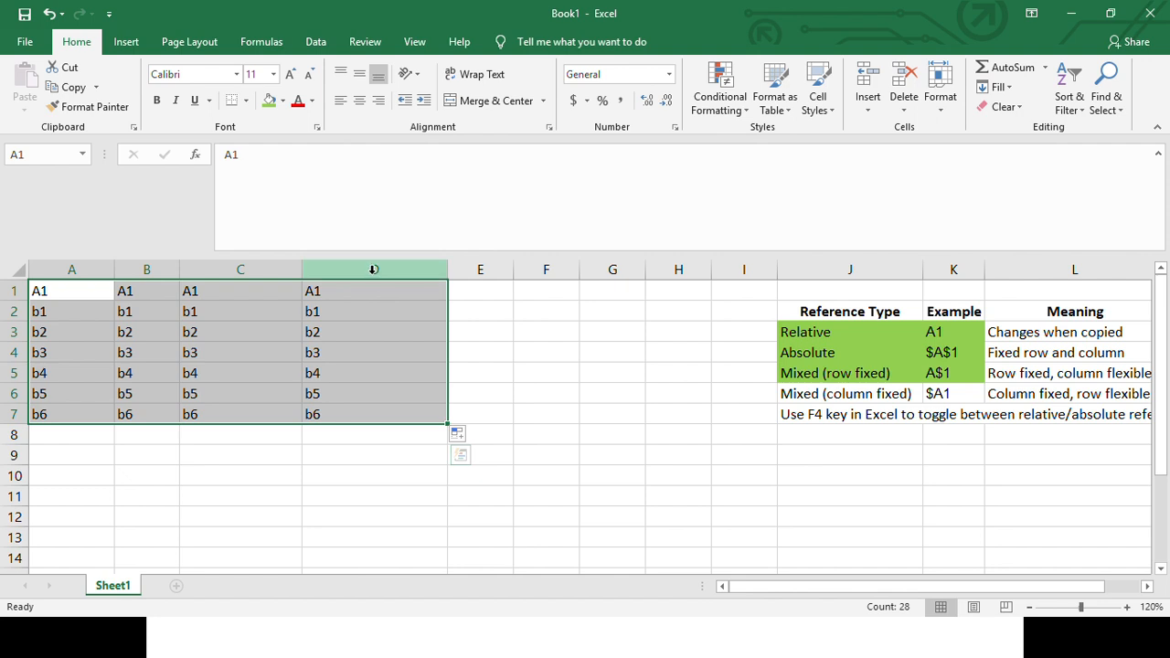
# - Shade the Mixed (column fixed) type and its $A1 example, cells J6:K6, with the same green fill as the rows above
pyautogui.click(820, 395)
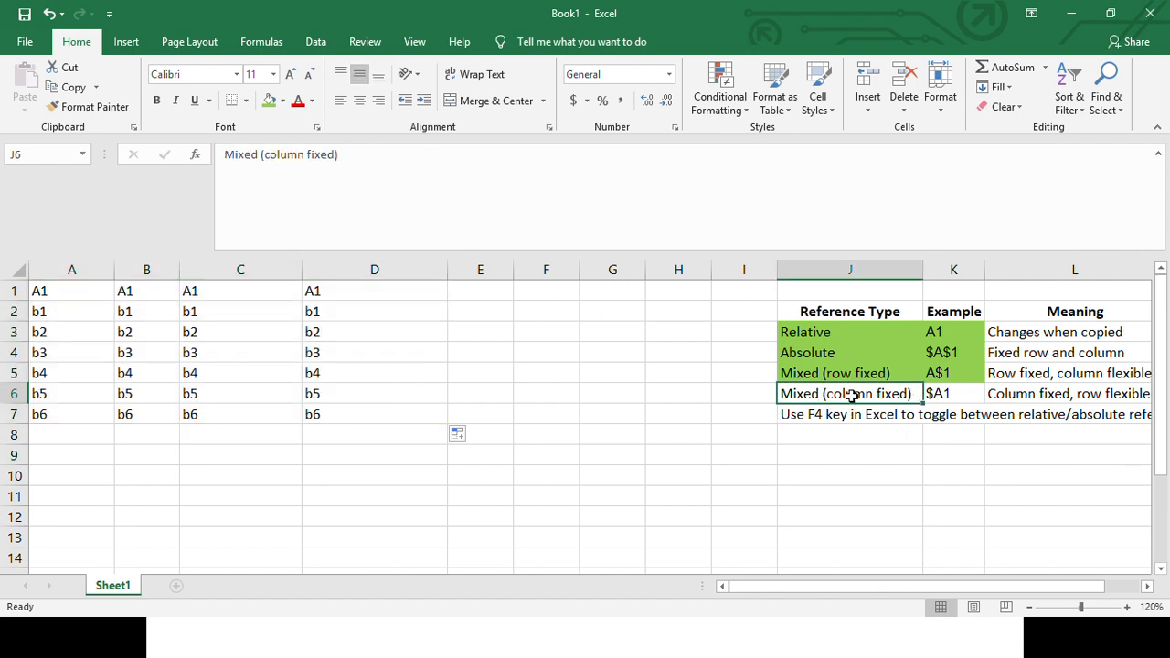
pyautogui.keyDown('shift'); pyautogui.click(925, 399); pyautogui.keyUp('shift')
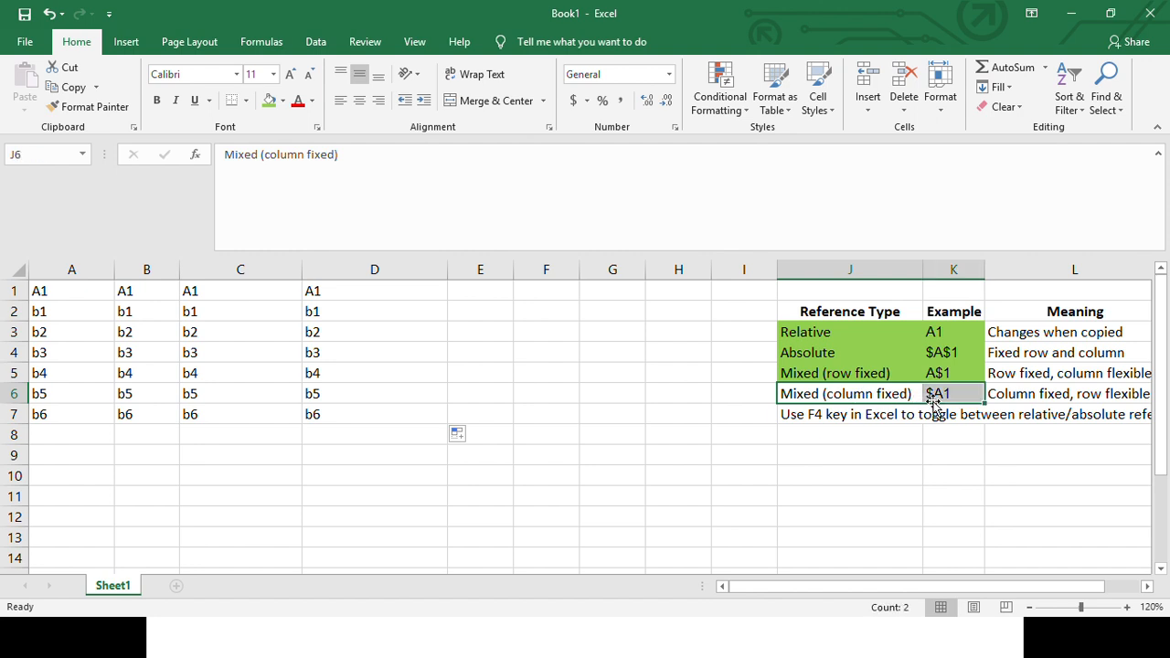
pyautogui.click(268, 103)
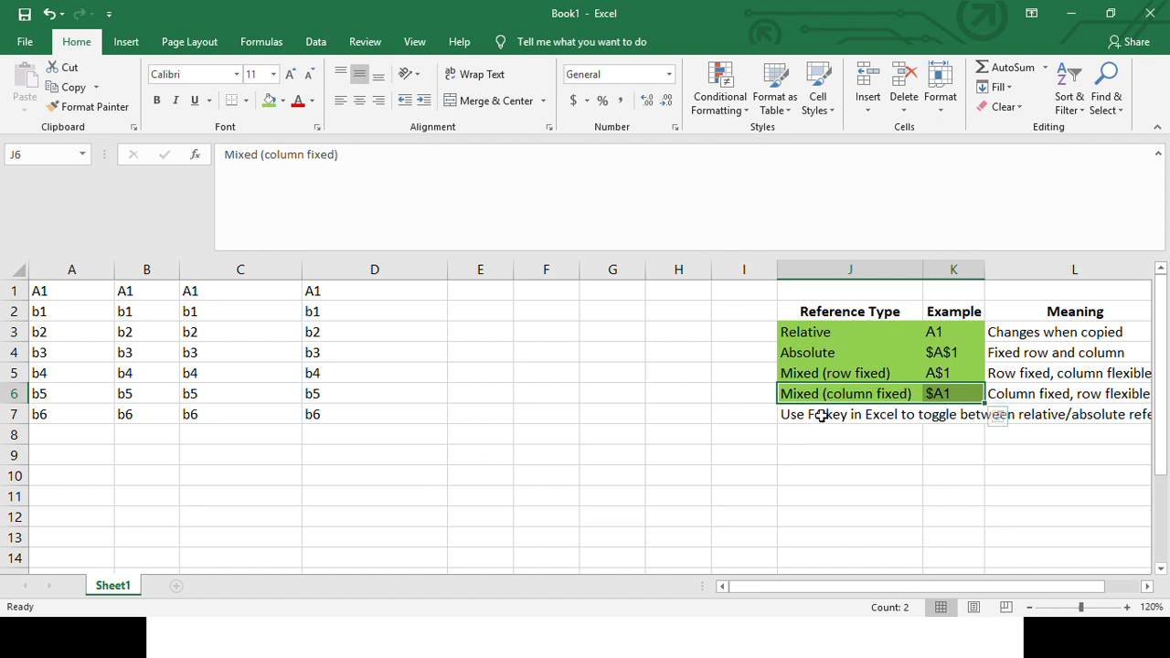
pyautogui.moveTo(817, 413); pyautogui.dragTo(927, 413)
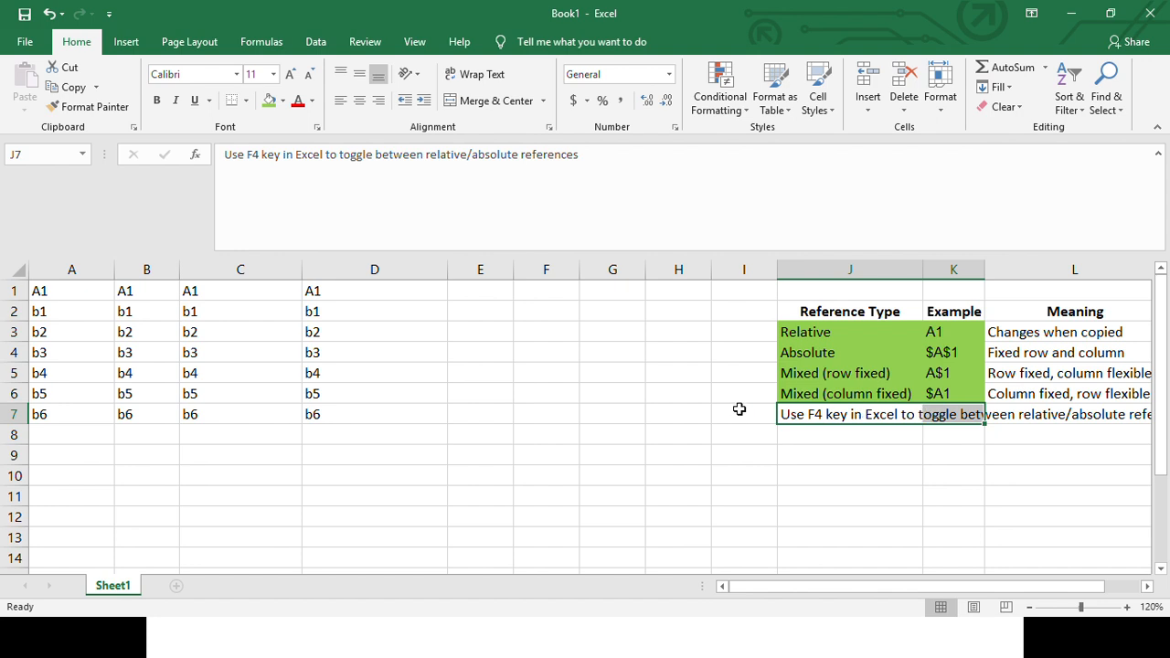
# - Auto-fit the widths of columns A through D to their contents and select the block A1:D7
pyautogui.moveTo(37, 291); pyautogui.dragTo(331, 416)
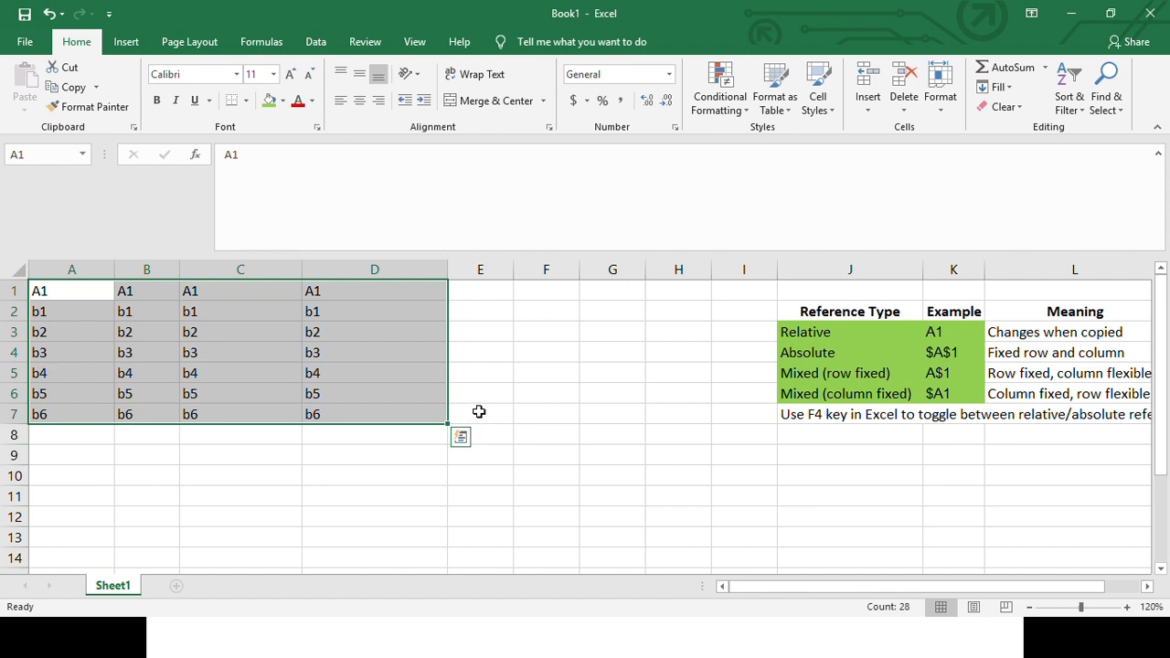
pyautogui.doubleClick(447, 269)
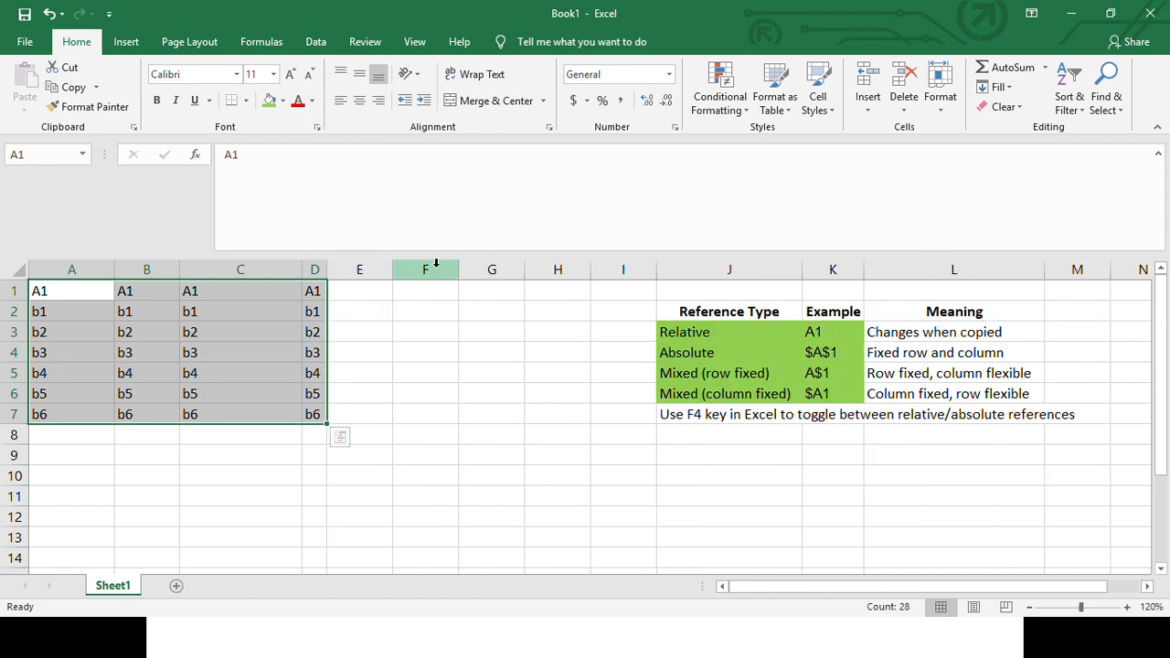
pyautogui.doubleClick(304, 271)
pyautogui.doubleClick(180, 270)
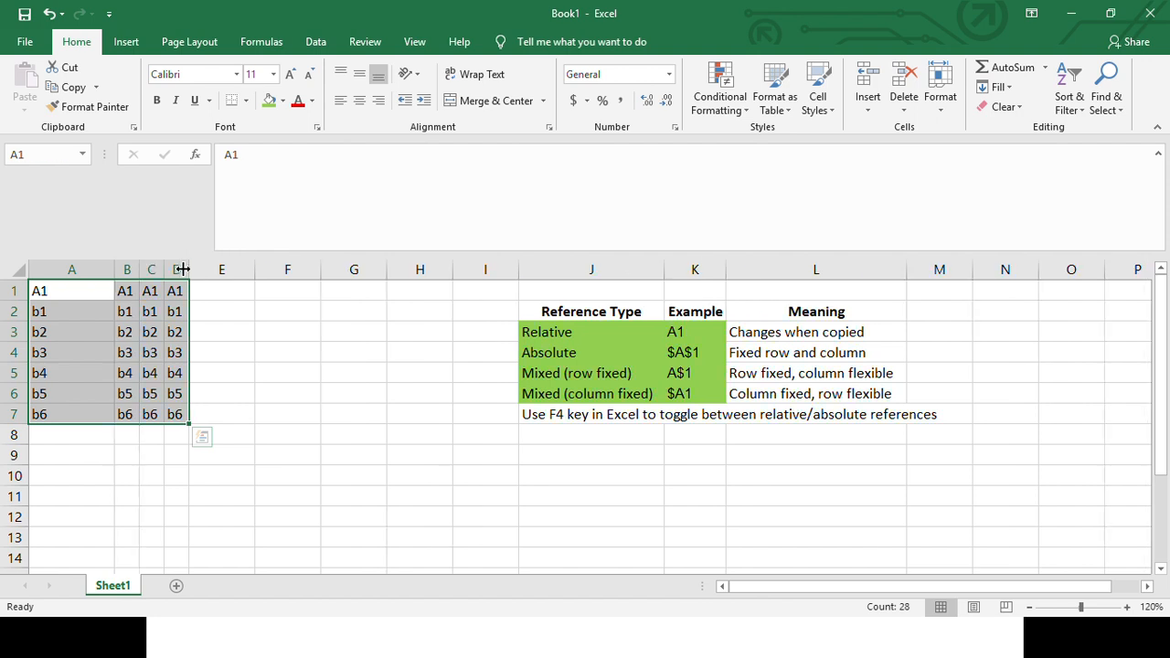
pyautogui.doubleClick(115, 269)
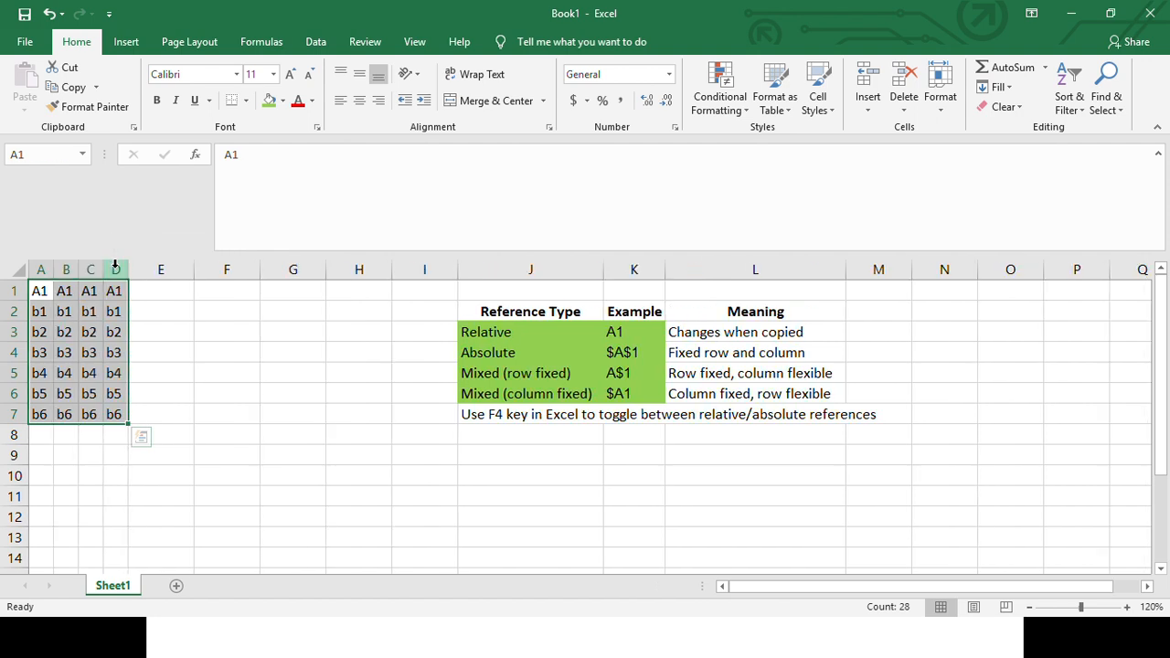
pyautogui.click(144, 317)
pyautogui.moveTo(40, 291); pyautogui.dragTo(107, 413)
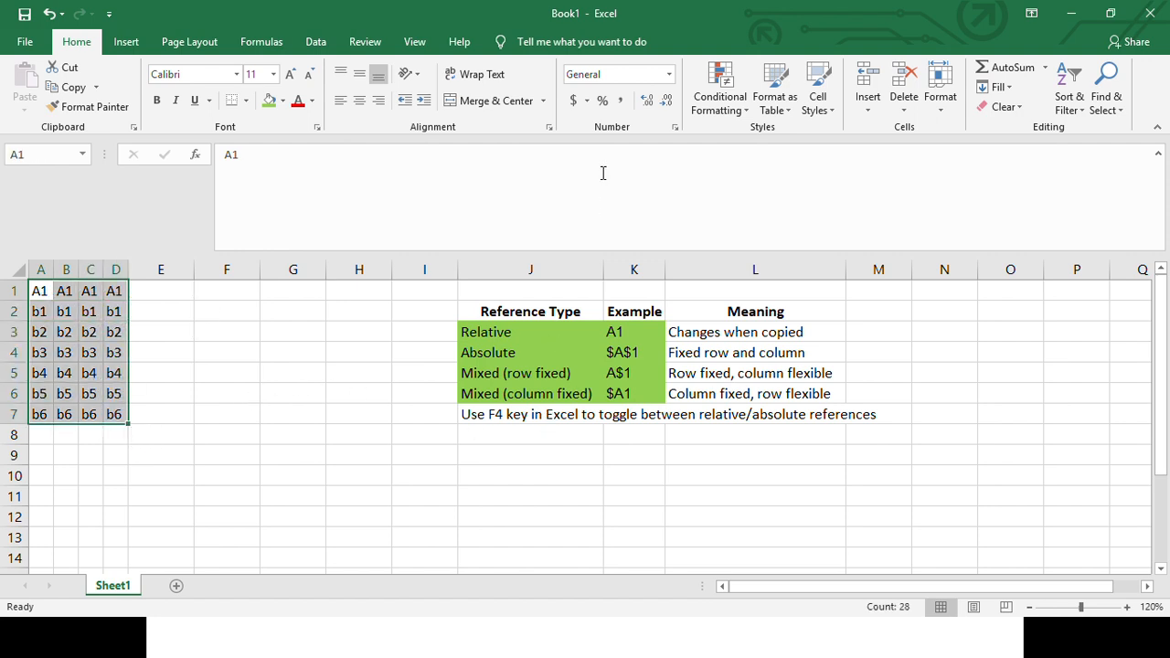